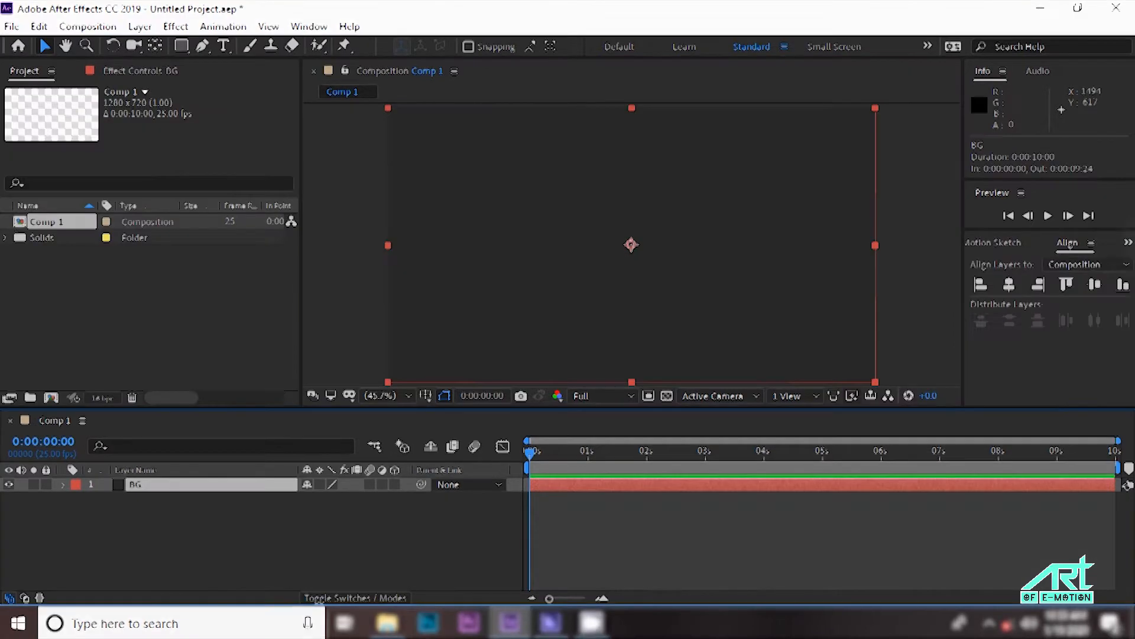
# Apply the Gradient Ramp effect to the BG layer and set its ramp shape to Radial Ramp.
pyautogui.click(1123, 243)
pyautogui.click(1070, 256)
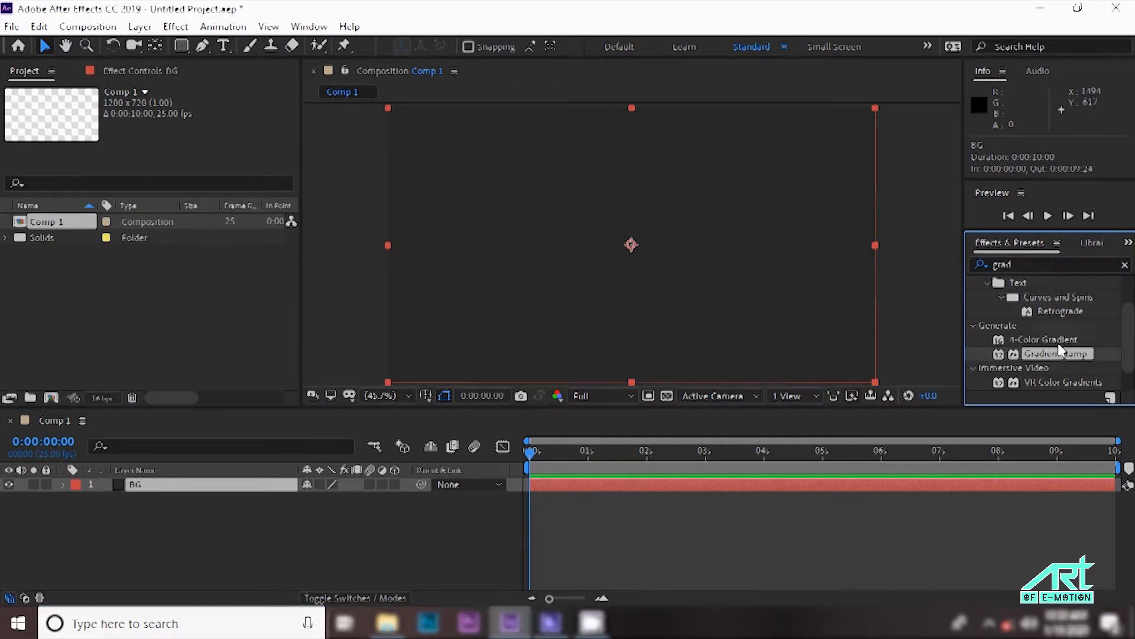
pyautogui.moveTo(1060, 356); pyautogui.dragTo(236, 488)
pyautogui.click(195, 176)
pyautogui.click(207, 213)
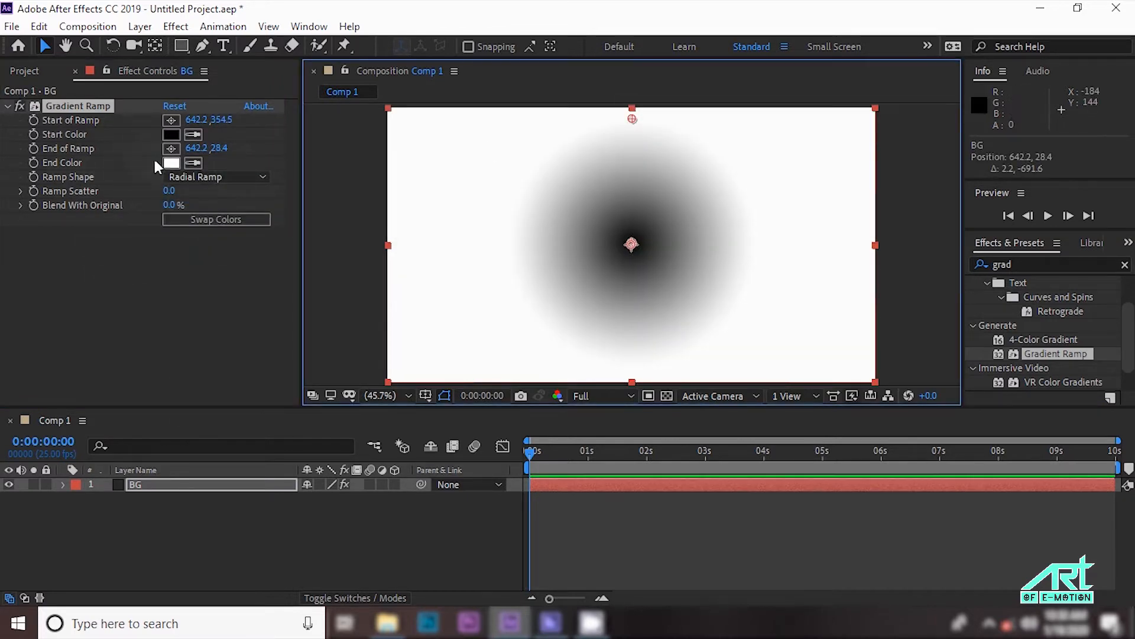
# Set the BG Gradient Ramp's end color to dark grey 333333 and its start color to grey 575757.
pyautogui.click(171, 163)
pyautogui.click(415, 525)
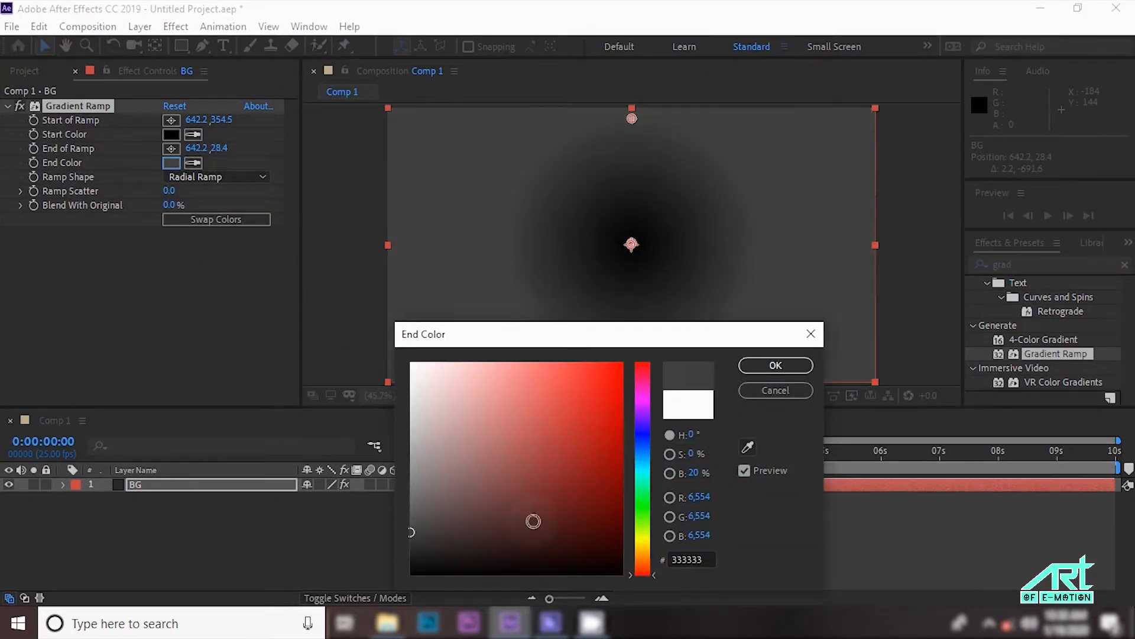
pyautogui.click(749, 368)
pyautogui.click(171, 135)
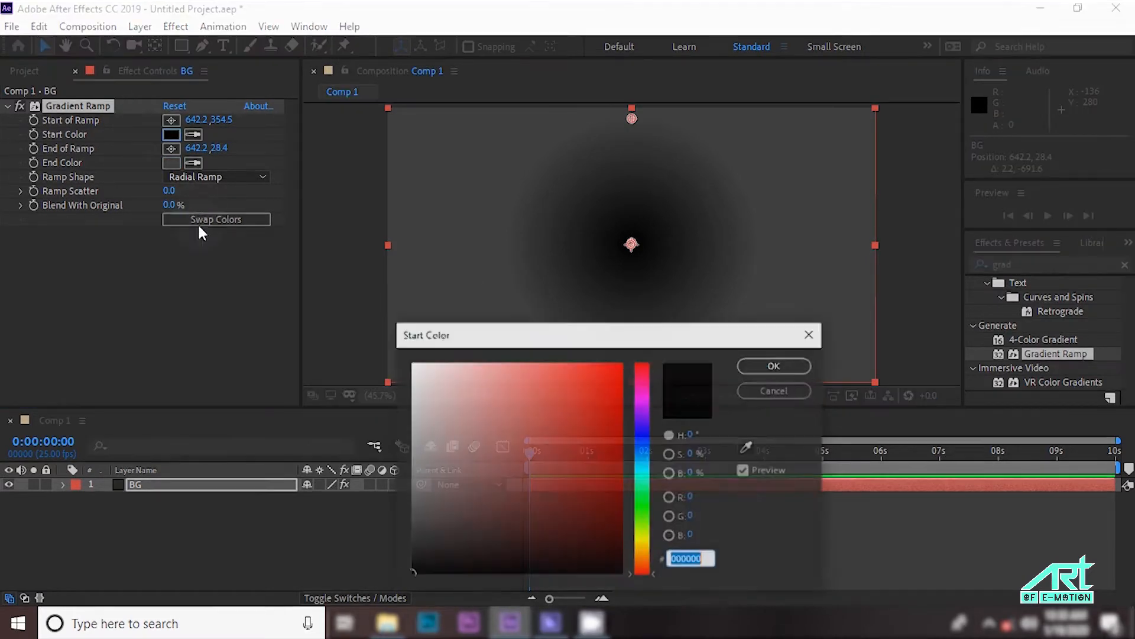
pyautogui.click(411, 501)
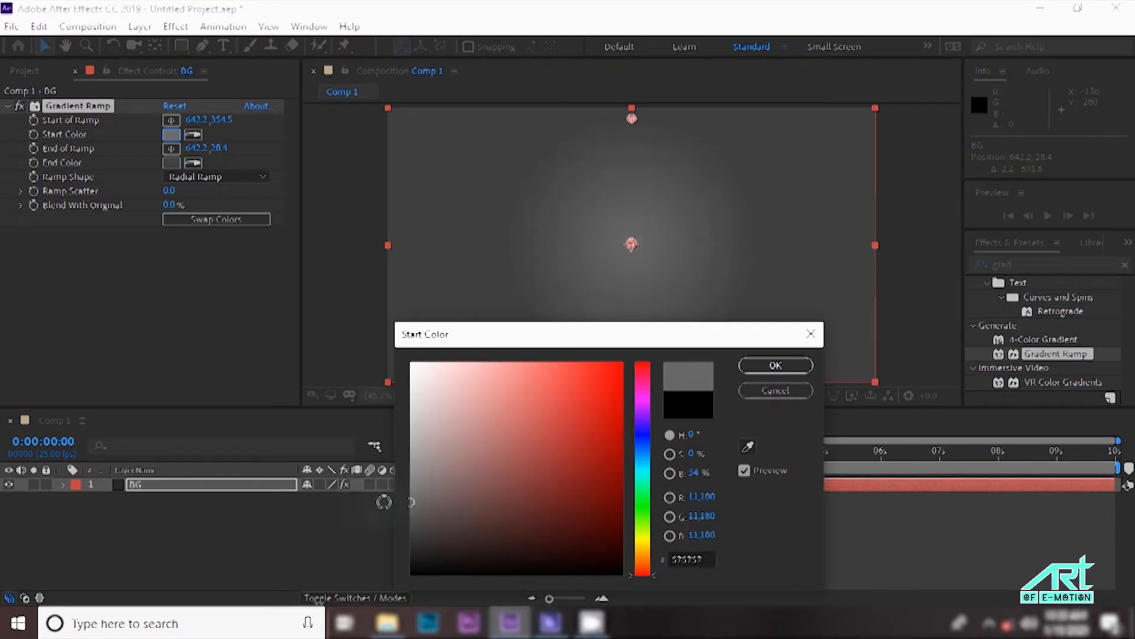
pyautogui.click(776, 365)
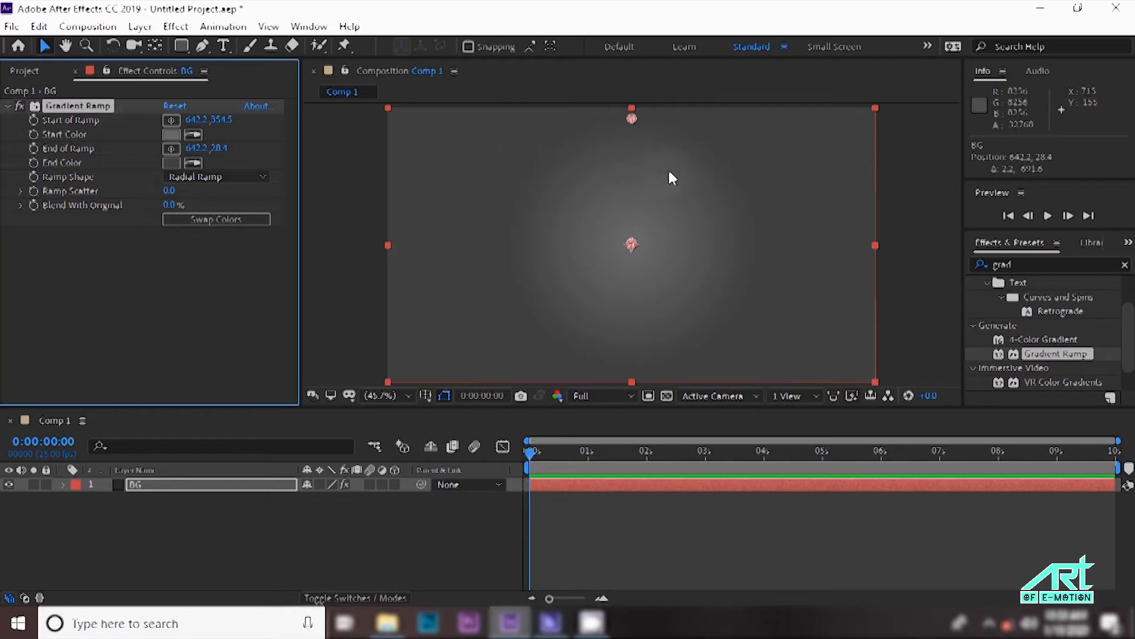
# Move the BG ramp's end point above the frame to about 605, -382 to widen the gradient.
pyautogui.moveTo(632, 118); pyautogui.dragTo(623, 36)
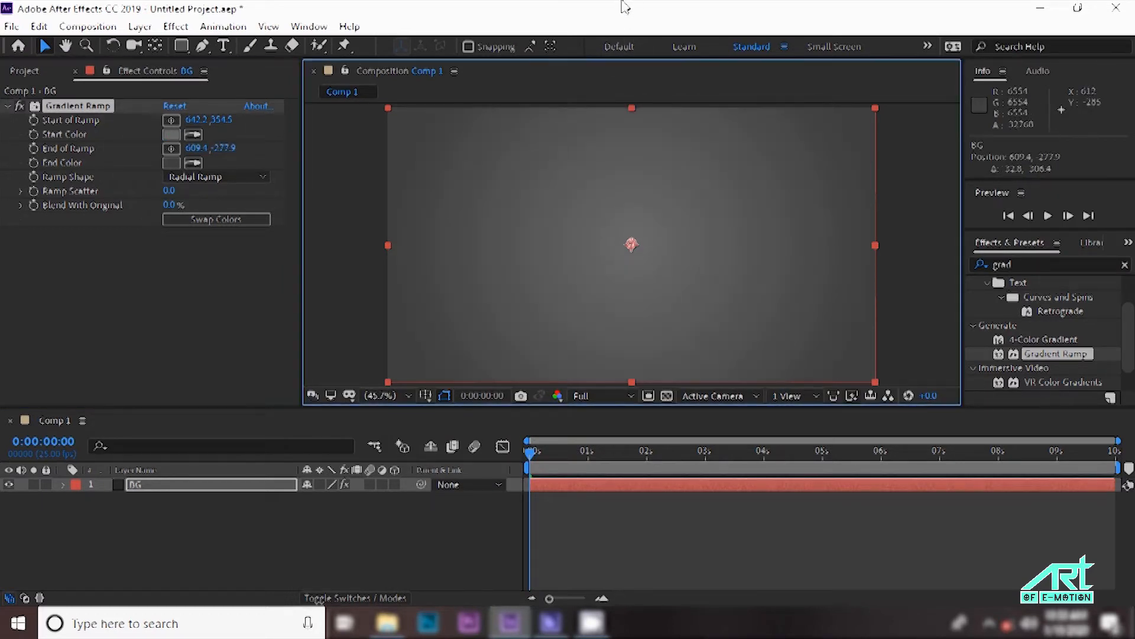
pyautogui.click(381, 394)
pyautogui.click(391, 213)
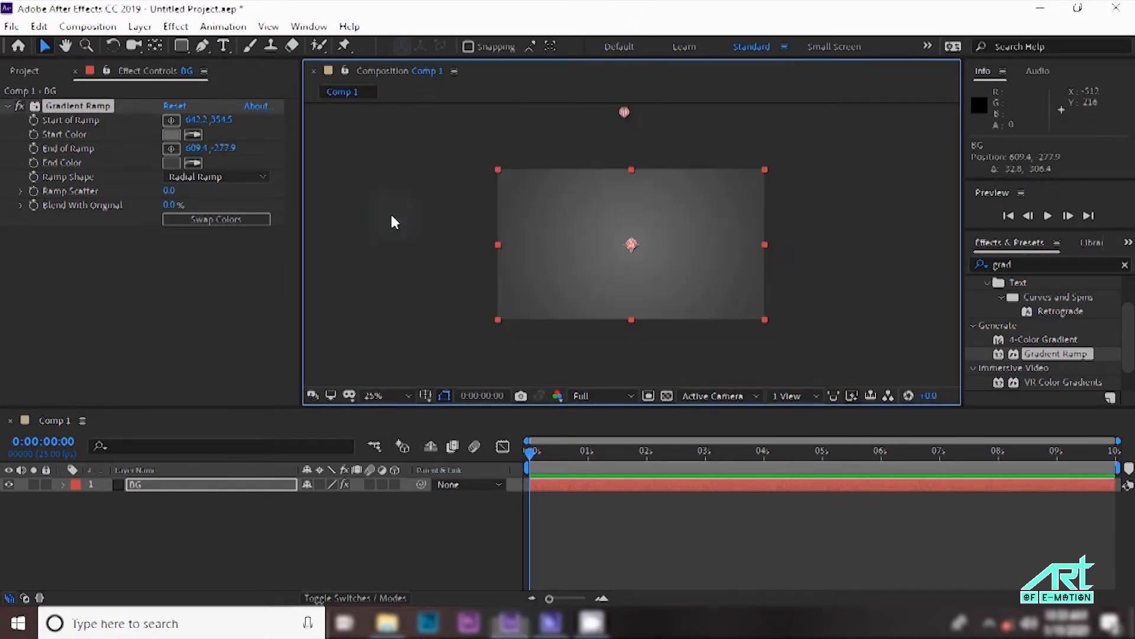
pyautogui.moveTo(623, 111); pyautogui.dragTo(621, 95)
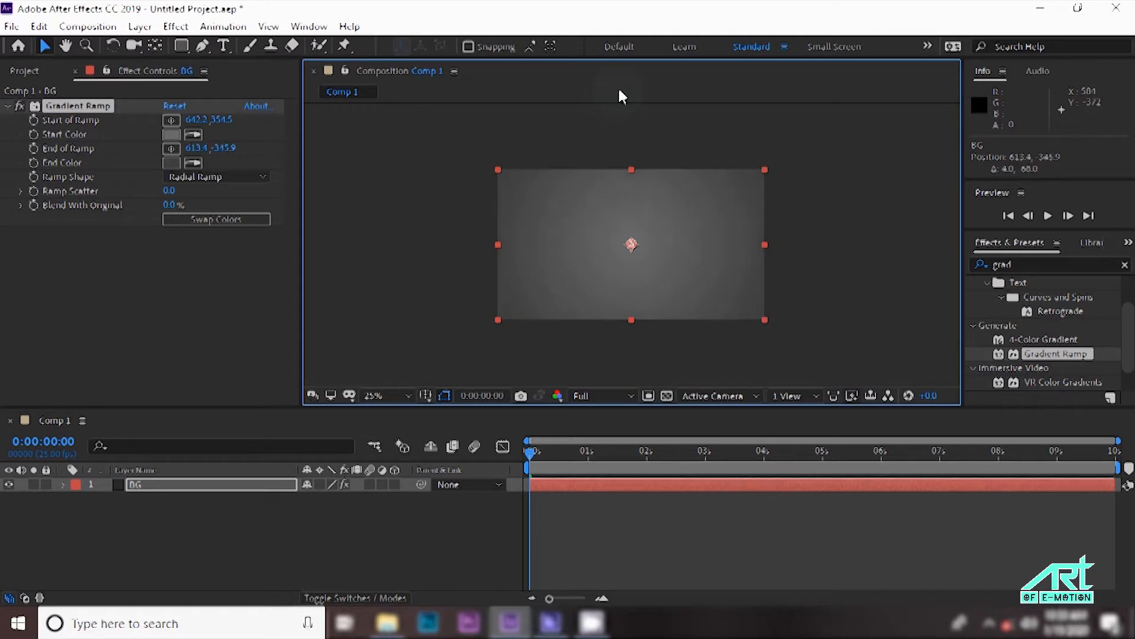
pyautogui.click(399, 396)
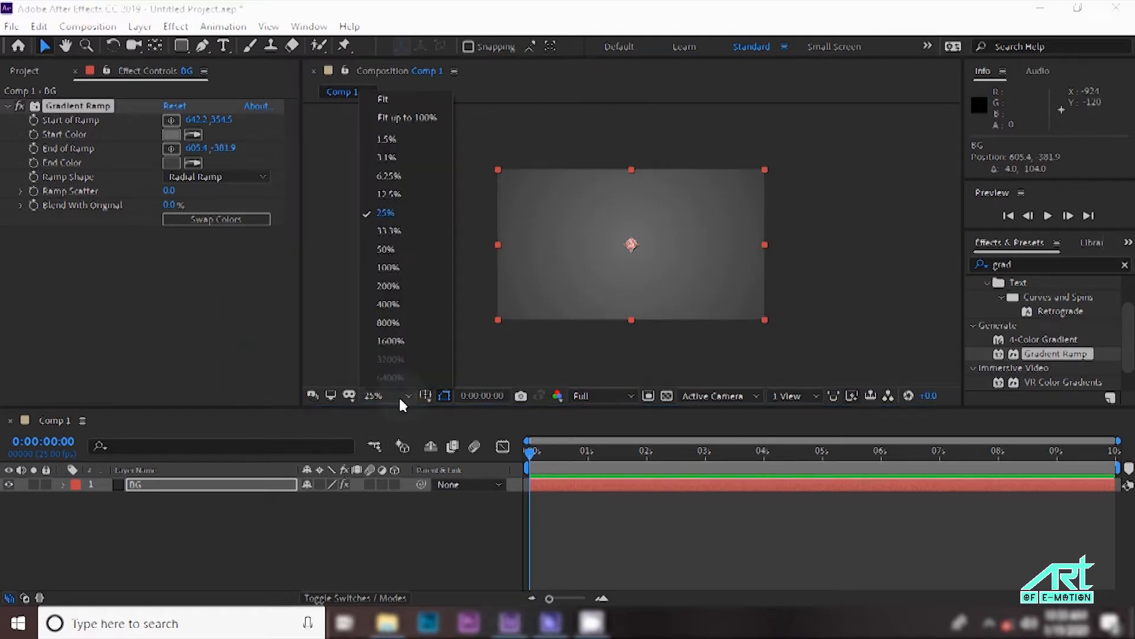
pyautogui.click(403, 100)
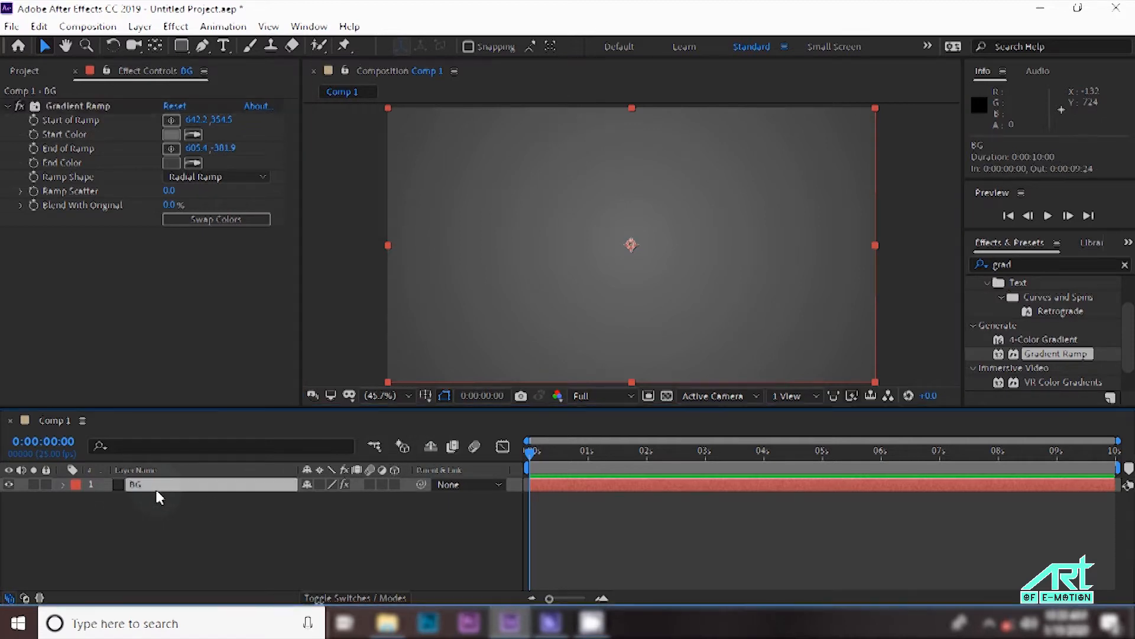
# Draw a rectangle about 83 by 123 px just left of the composition's center and fill it with light grey B0B0B0.
pyautogui.click(263, 538)
pyautogui.click(181, 46)
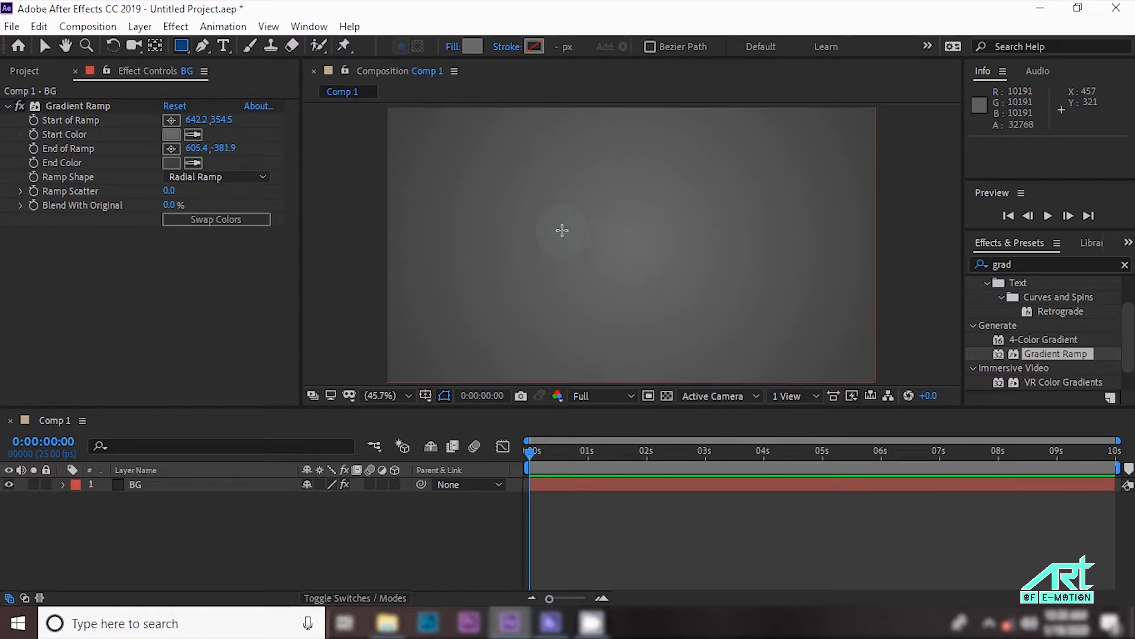
pyautogui.moveTo(562, 230); pyautogui.dragTo(594, 278)
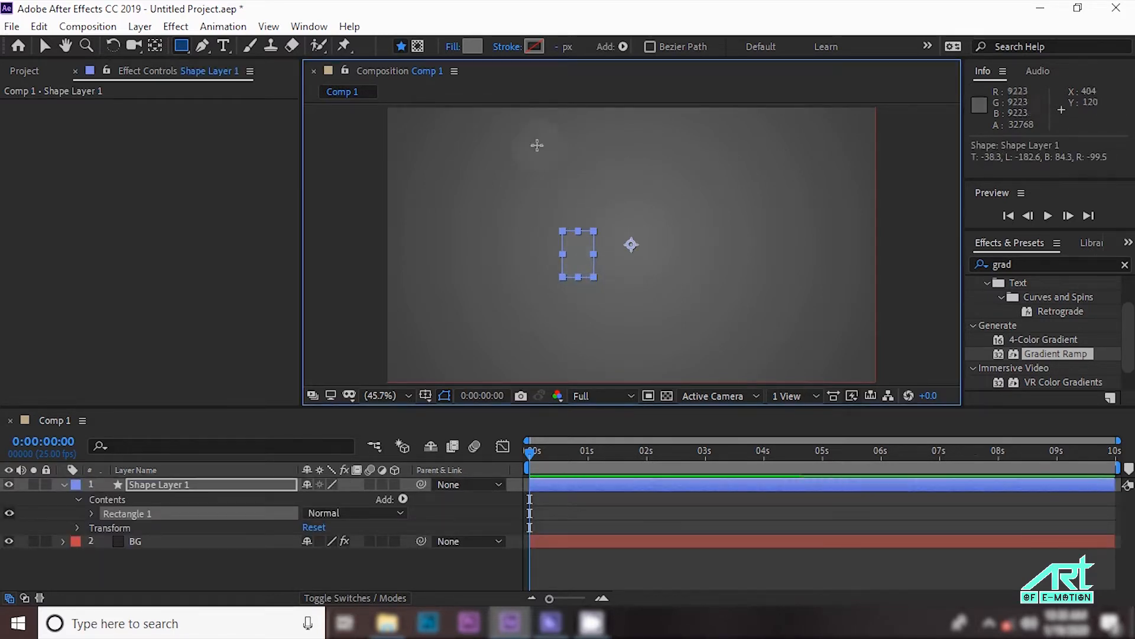
pyautogui.click(471, 45)
pyautogui.moveTo(475, 436); pyautogui.dragTo(373, 428)
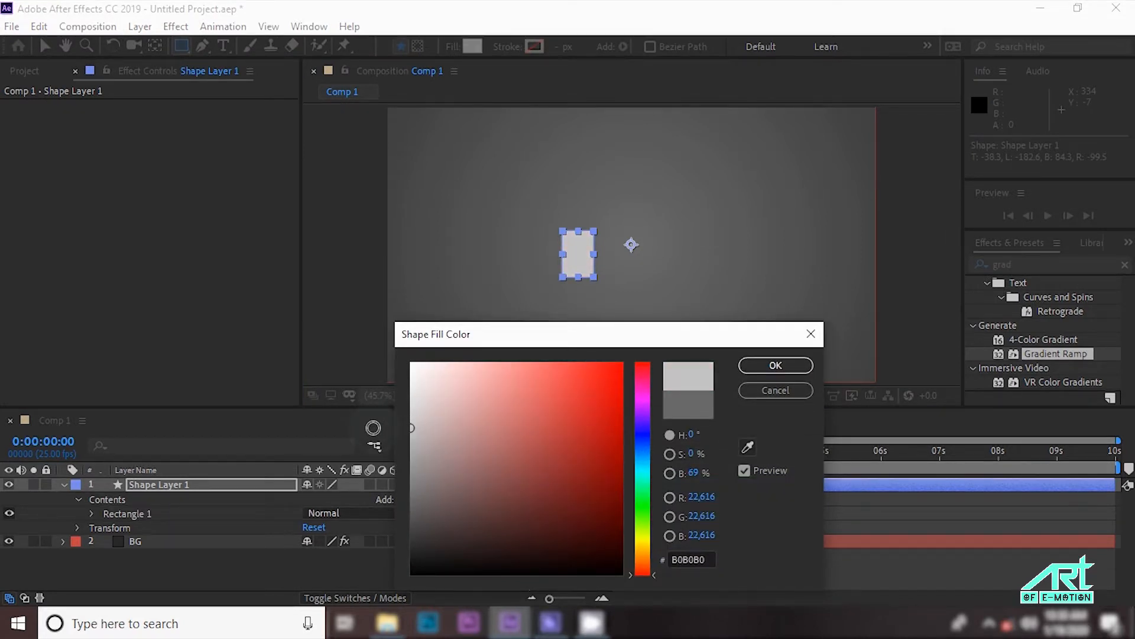
pyautogui.click(809, 369)
# Apply the Gradient Ramp effect to the rectangle's layer and set its end color to A1BBB9.
pyautogui.moveTo(1076, 353); pyautogui.dragTo(243, 492)
pyautogui.press('v')
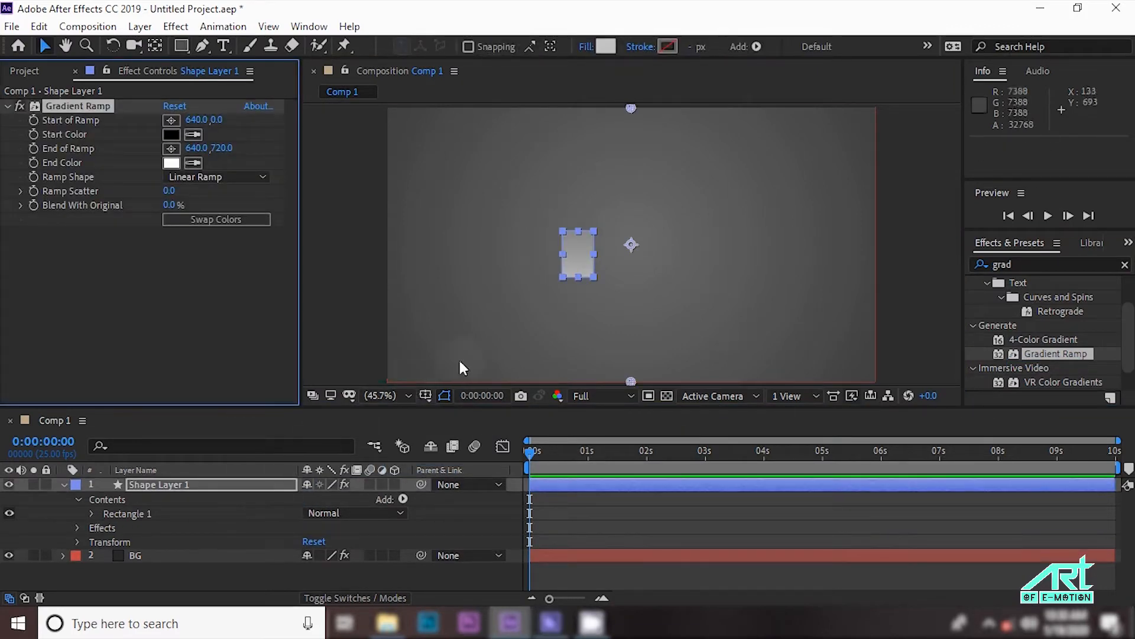
pyautogui.click(171, 163)
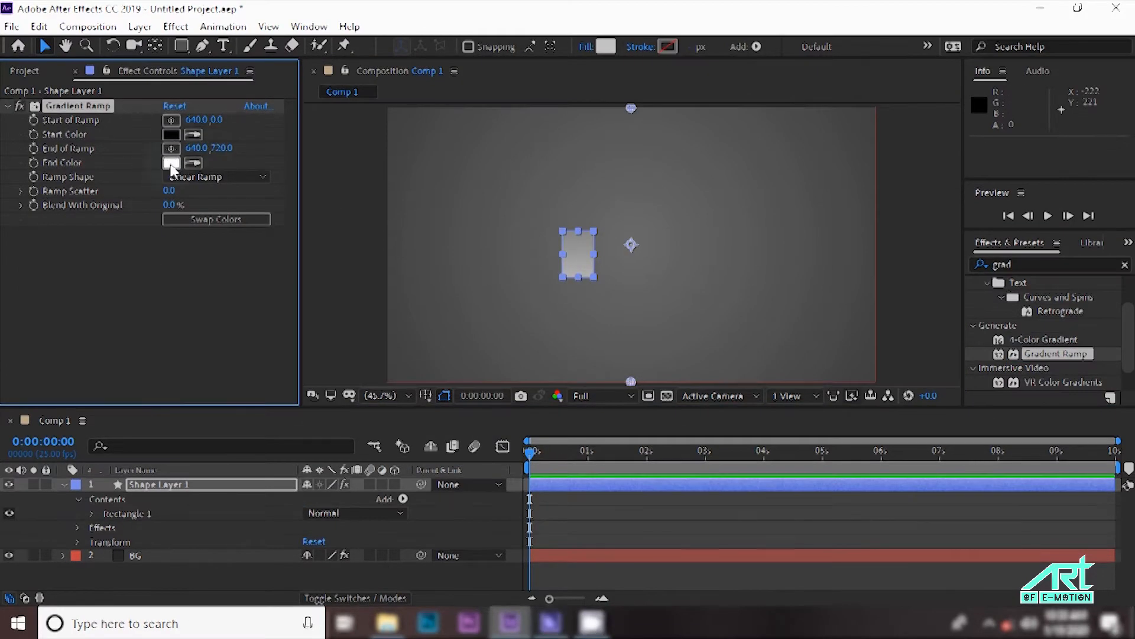
pyautogui.write('A1BBB9')
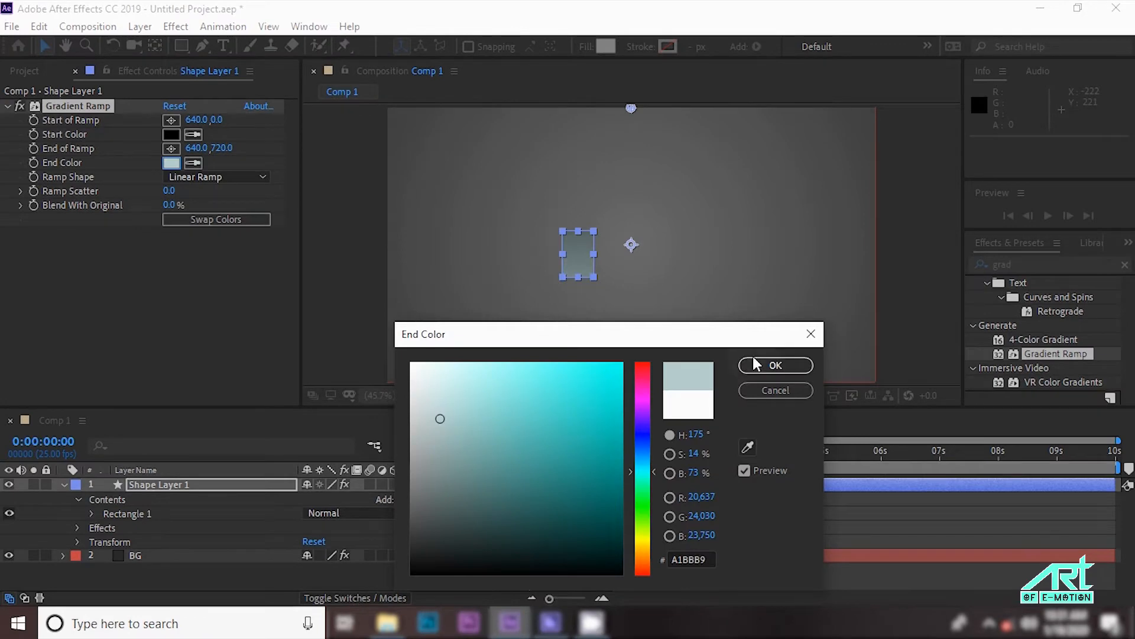
pyautogui.click(765, 366)
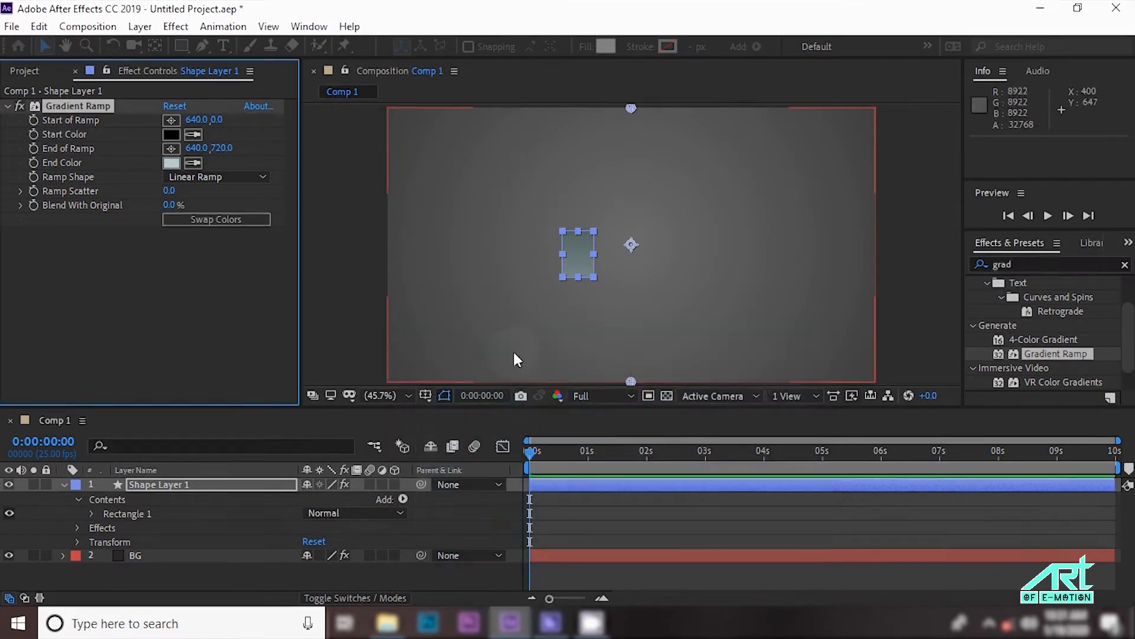
pyautogui.click(218, 270)
pyautogui.click(357, 262)
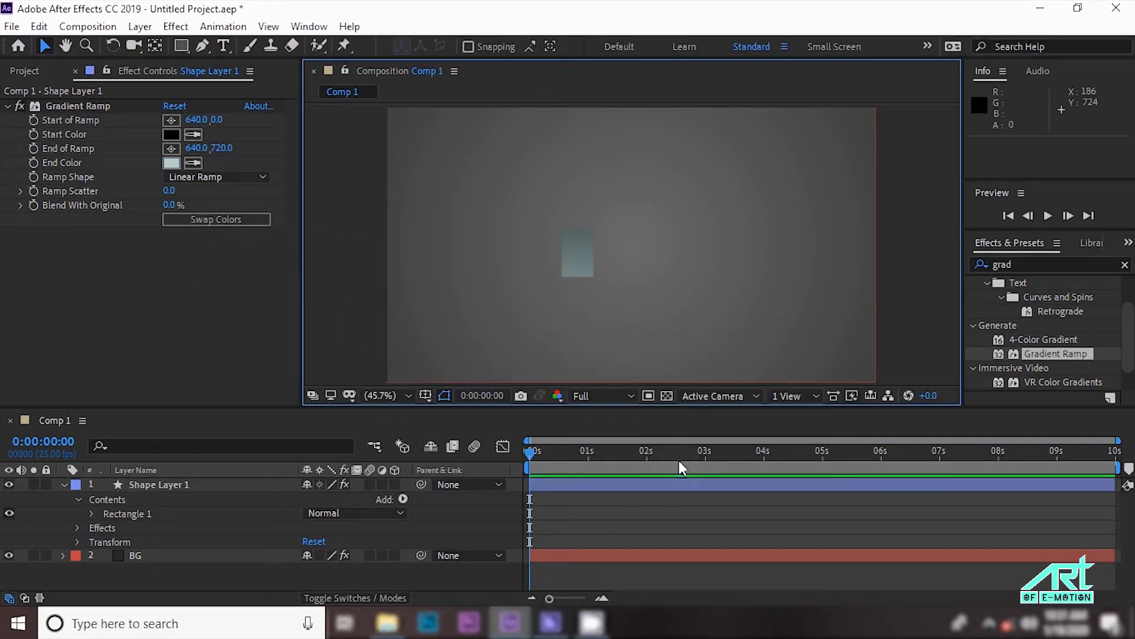
# Find the Drop Shadow effect and apply it to the rectangle's shape layer.
pyautogui.click(578, 263)
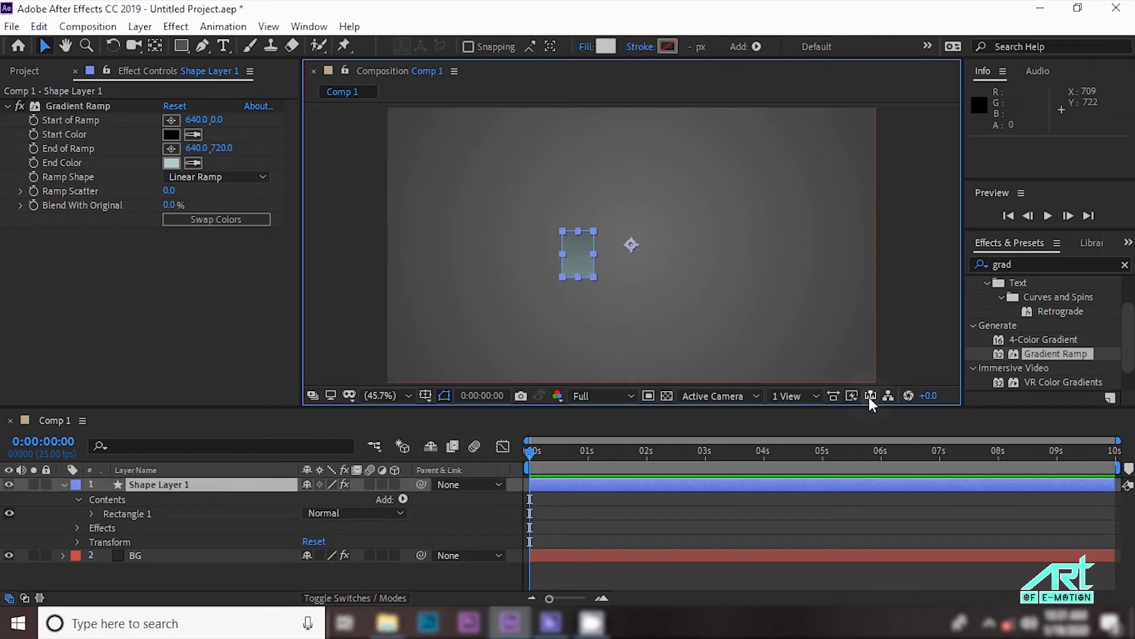
pyautogui.click(1019, 265)
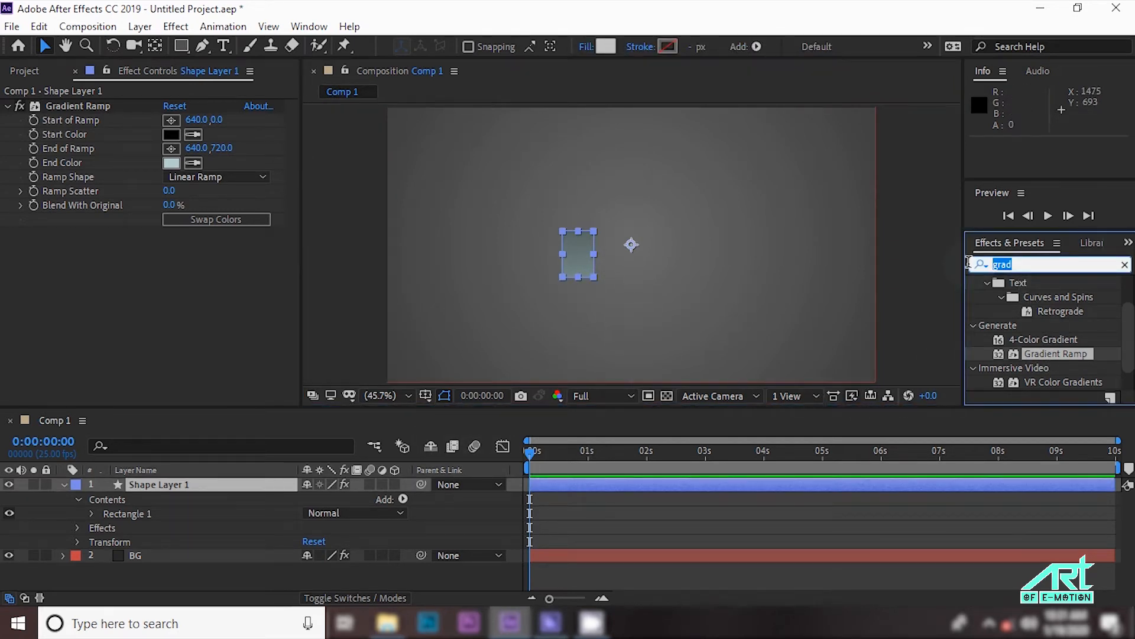
pyautogui.write('drop')
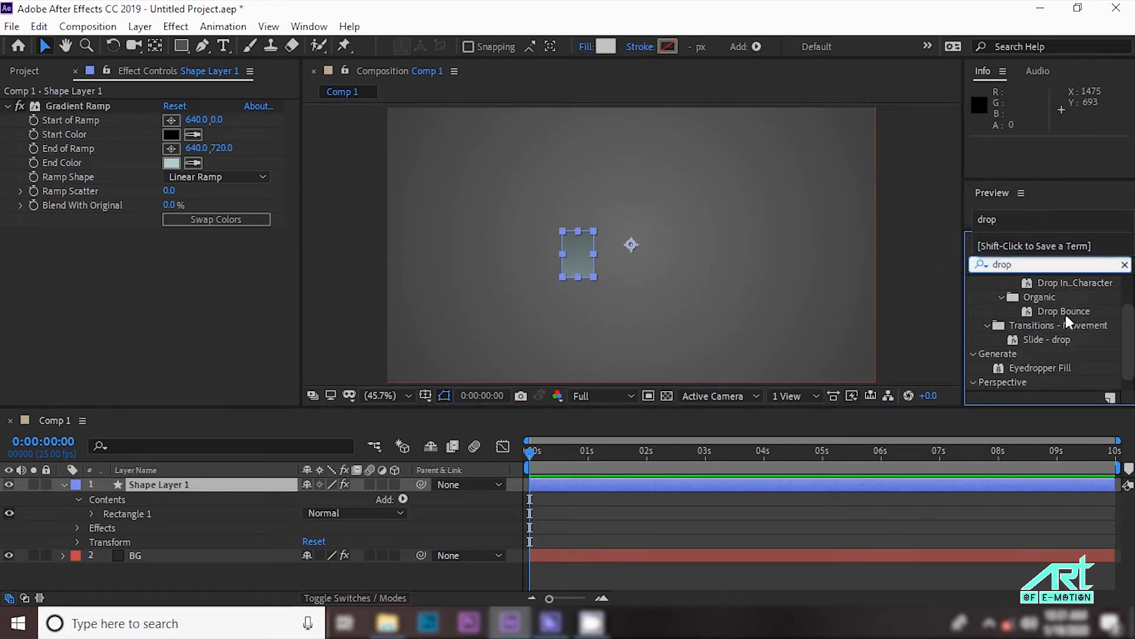
pyautogui.scroll(-1, 1050, 369)
pyautogui.click(1064, 383)
pyautogui.moveTo(1063, 385); pyautogui.dragTo(246, 494)
# Set the rectangle's drop shadow softness to 2 and its distance to 4.
pyautogui.click(398, 395)
pyautogui.click(372, 281)
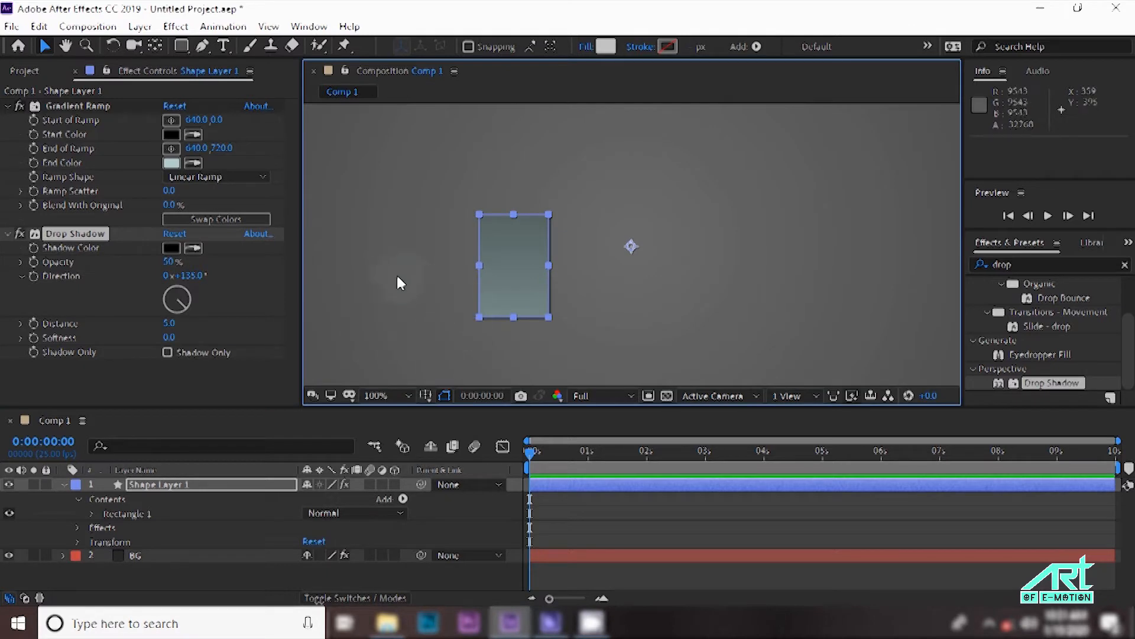
pyautogui.click(170, 338)
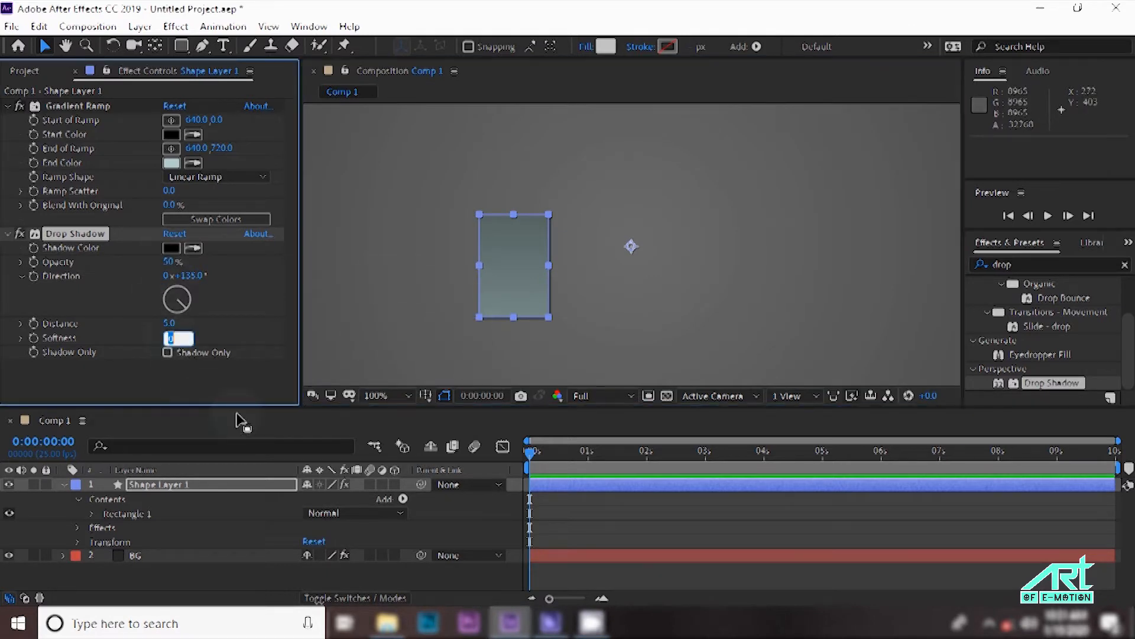
pyautogui.write('2')
pyautogui.click(170, 324)
pyautogui.write('3')
pyautogui.click(219, 371)
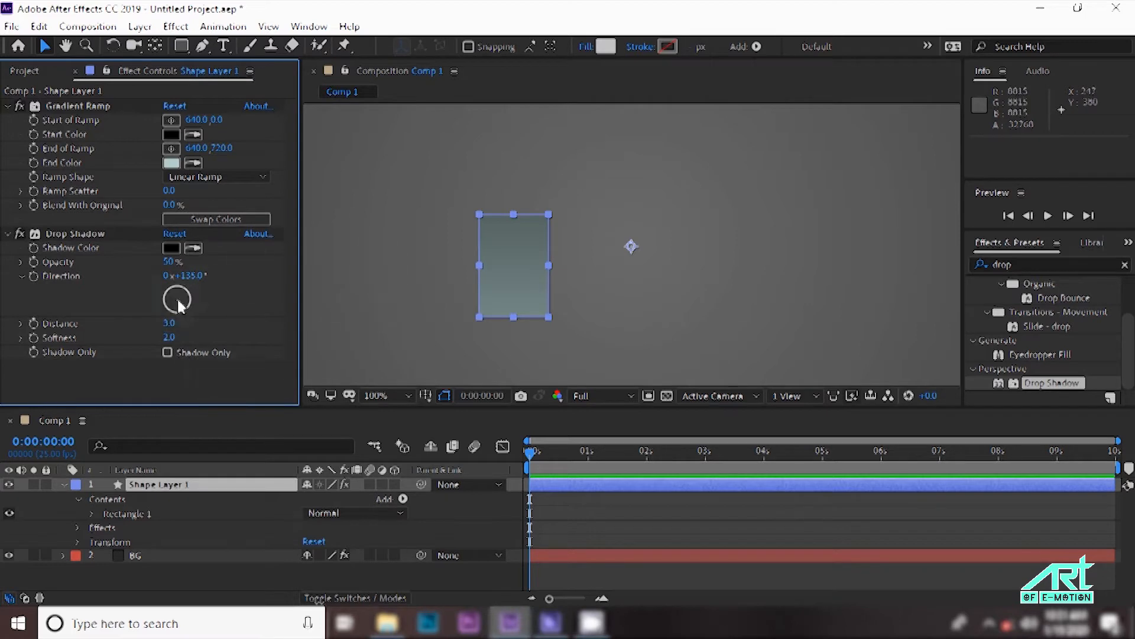
pyautogui.click(185, 362)
pyautogui.click(753, 258)
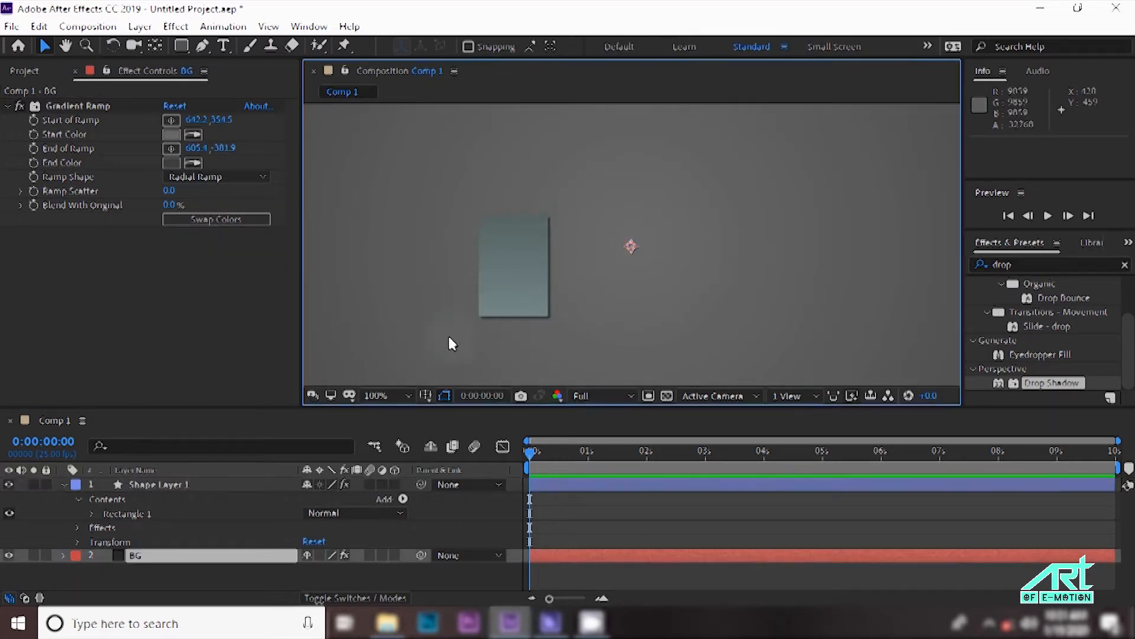
# Change the rectangle's Gradient Ramp end color to light pink FFD1D1.
pyautogui.click(145, 484)
pyautogui.click(170, 164)
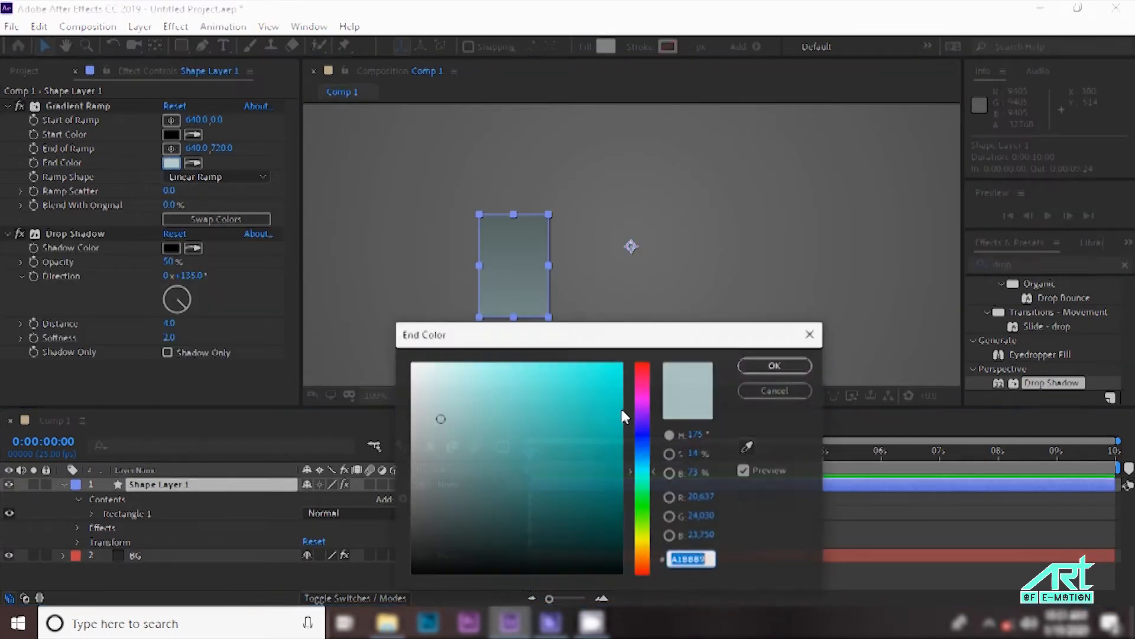
pyautogui.moveTo(562, 349); pyautogui.dragTo(597, 384)
pyautogui.write('FFD1D1')
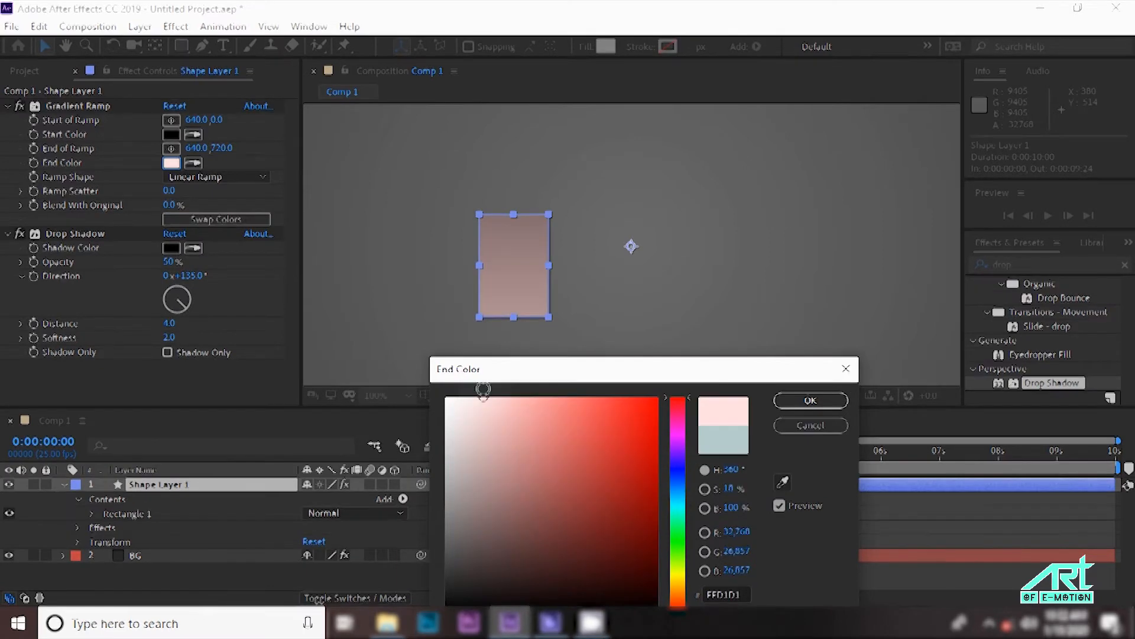
pyautogui.click(792, 404)
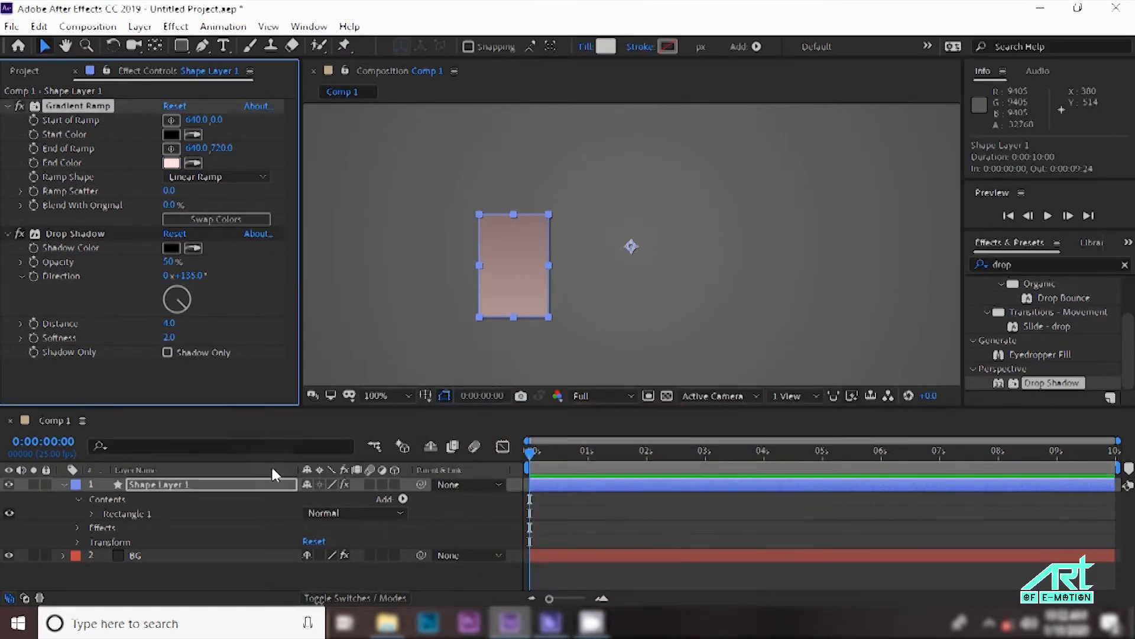
# Collapse the shape layer's properties and rename the layer as box1.
pyautogui.click(62, 484)
pyautogui.rightClick(151, 487)
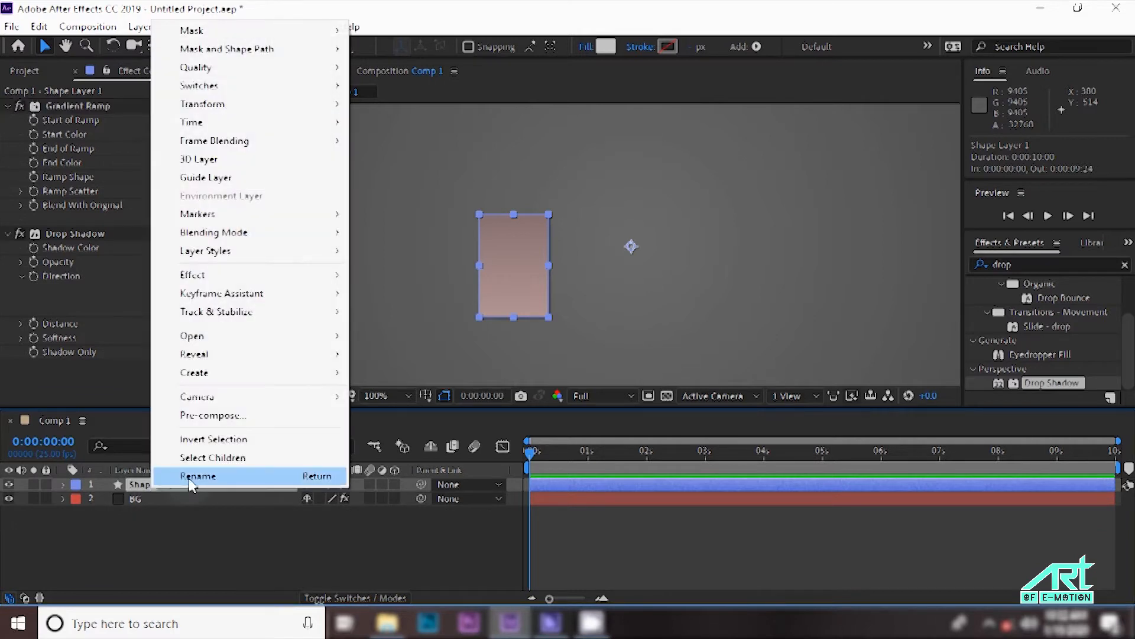
pyautogui.click(177, 476)
pyautogui.write('bo')
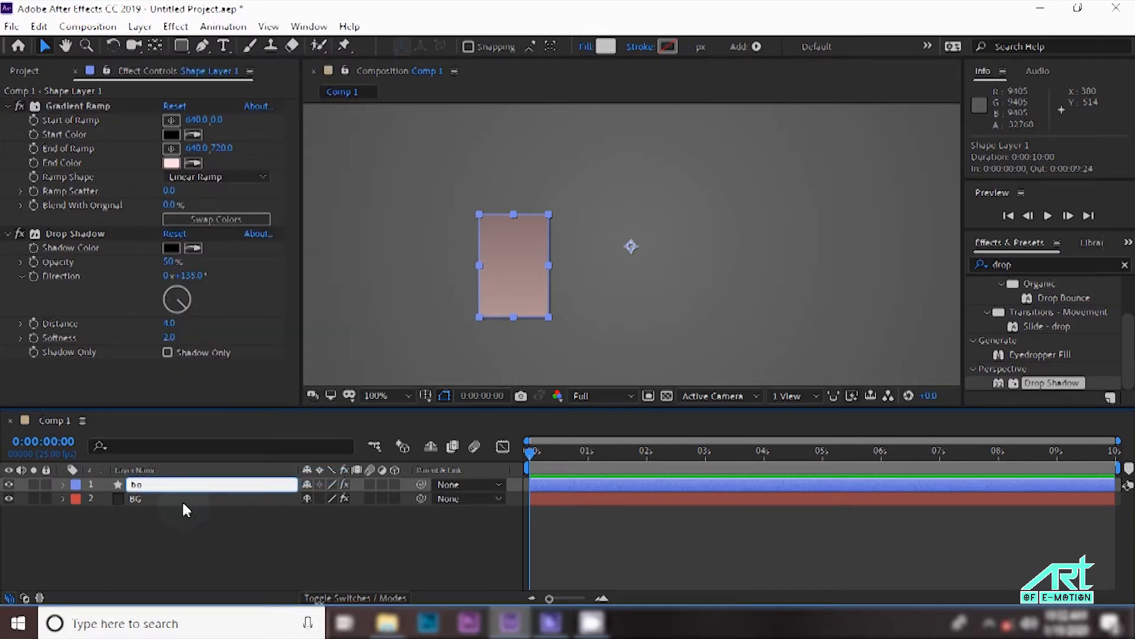
pyautogui.write('x1')
pyautogui.click(179, 510)
# Move the box1 layer slightly up and right to position 653.1, 346.9.
pyautogui.click(172, 488)
pyautogui.click(364, 398)
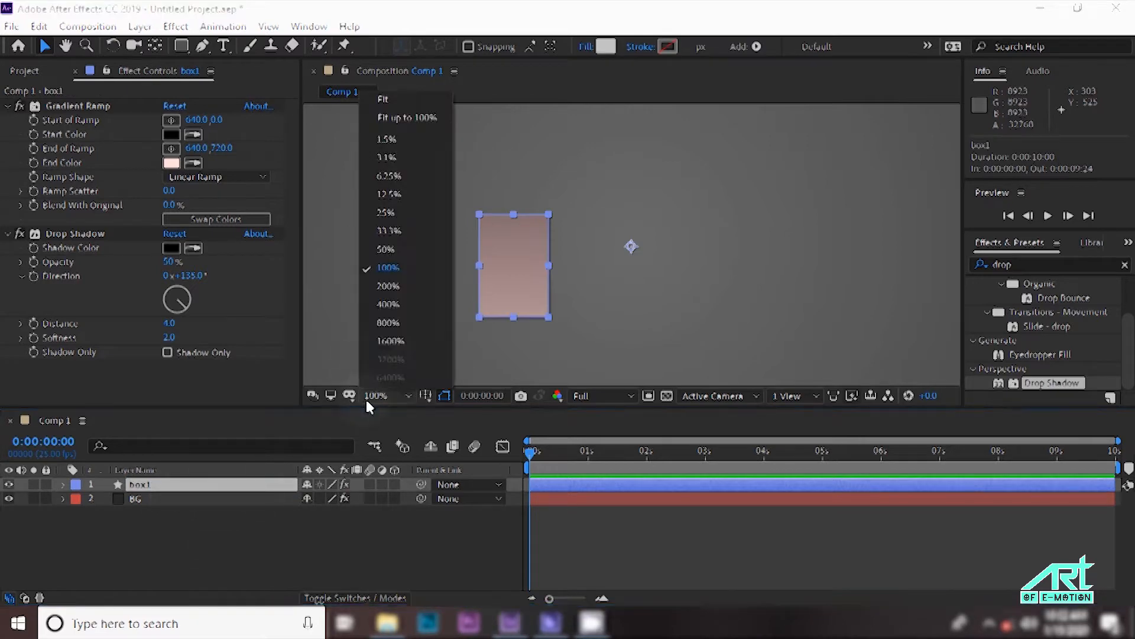
pyautogui.click(406, 97)
pyautogui.moveTo(574, 265); pyautogui.dragTo(580, 262)
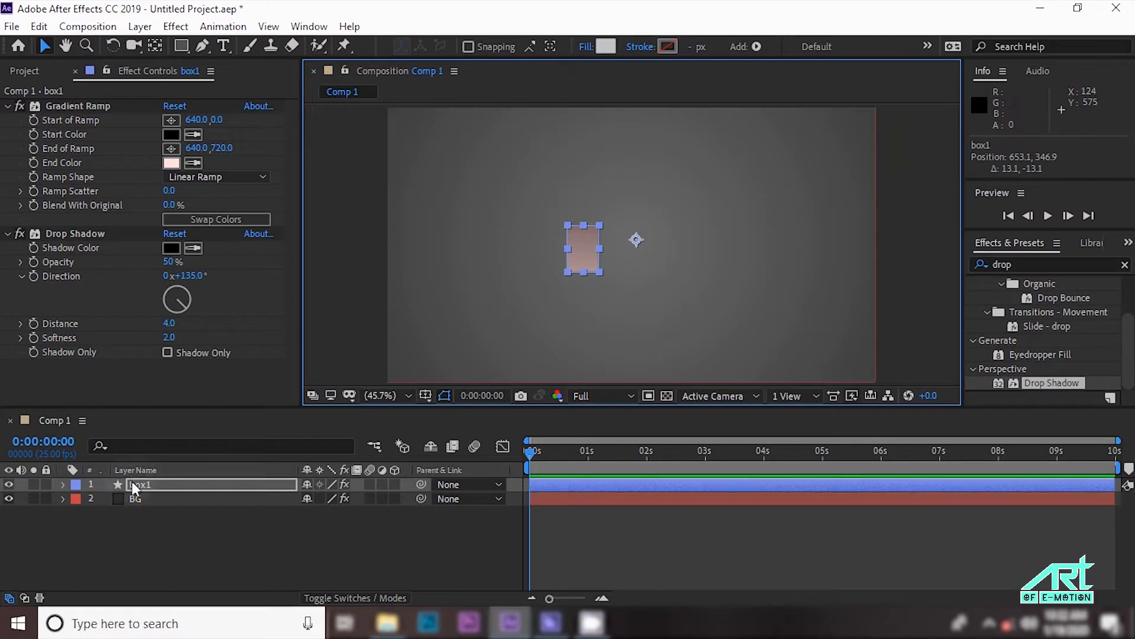
# Duplicate the box1 layer as box2, move the copy to position 747.1, 346.9 and collapse its properties.
pyautogui.hotkey('ctrl', 'd')
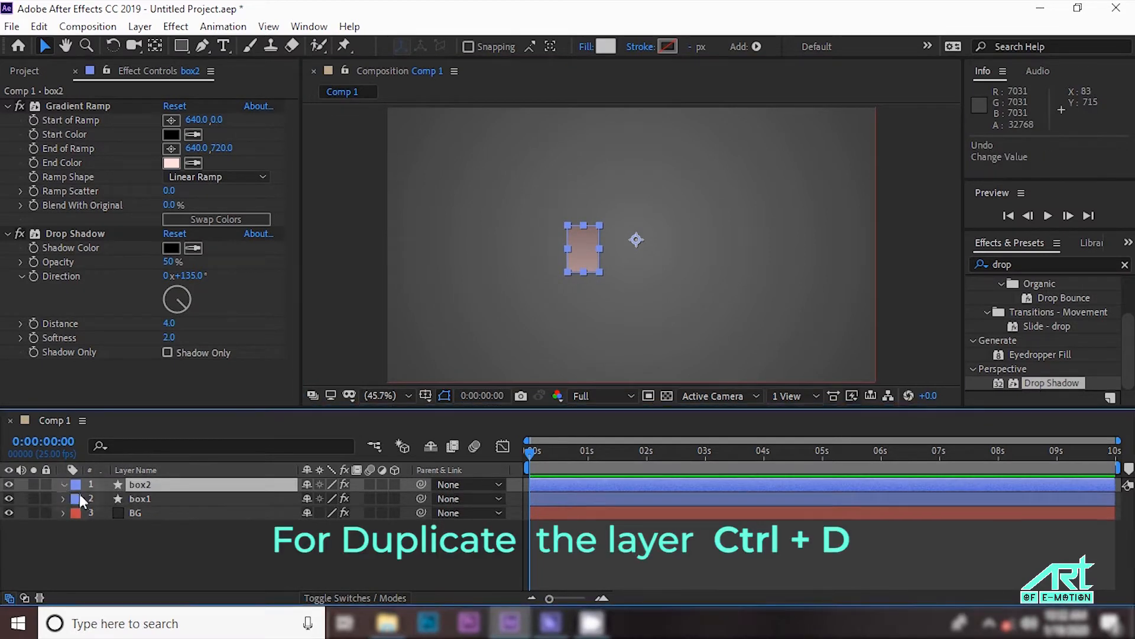
pyautogui.click(63, 484)
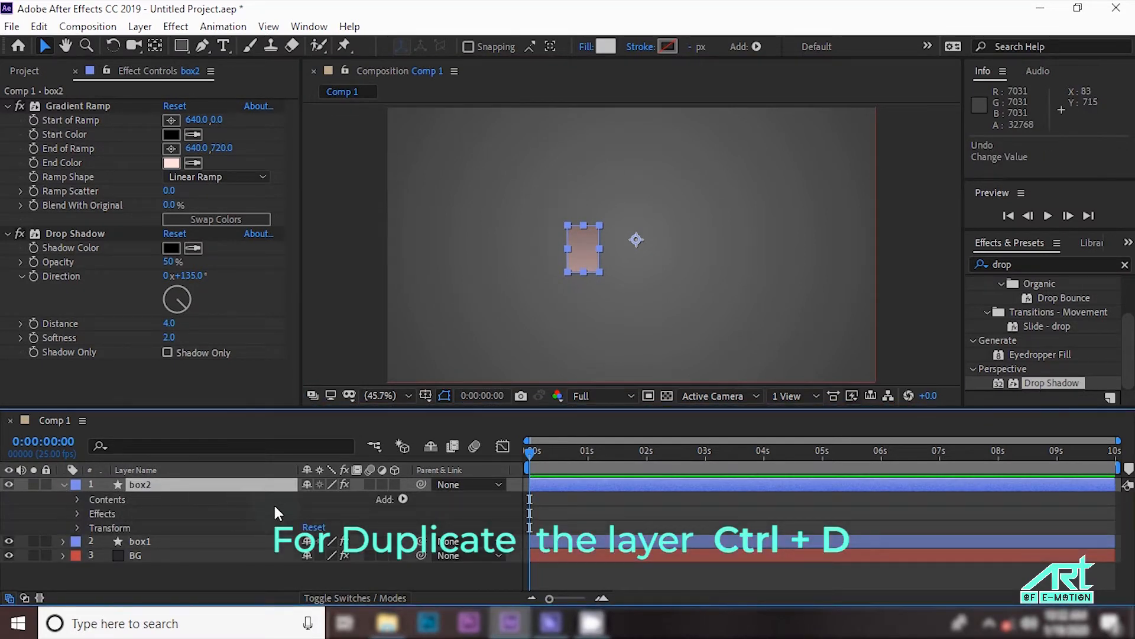
pyautogui.click(78, 526)
pyautogui.moveTo(313, 542); pyautogui.dragTo(389, 546)
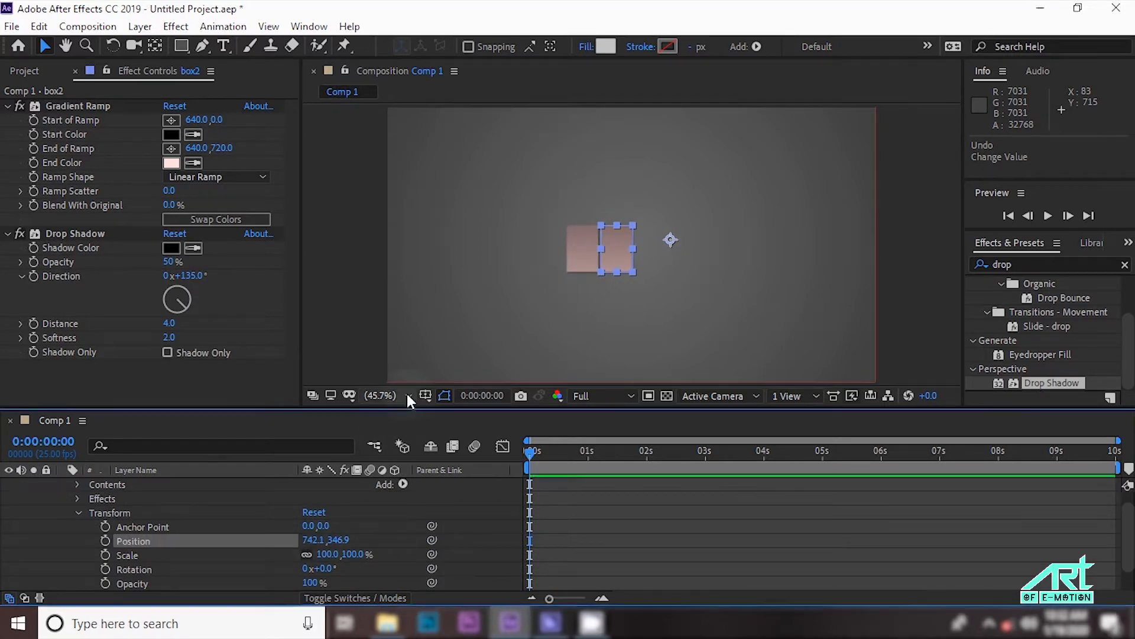
pyautogui.click(407, 394)
pyautogui.click(390, 267)
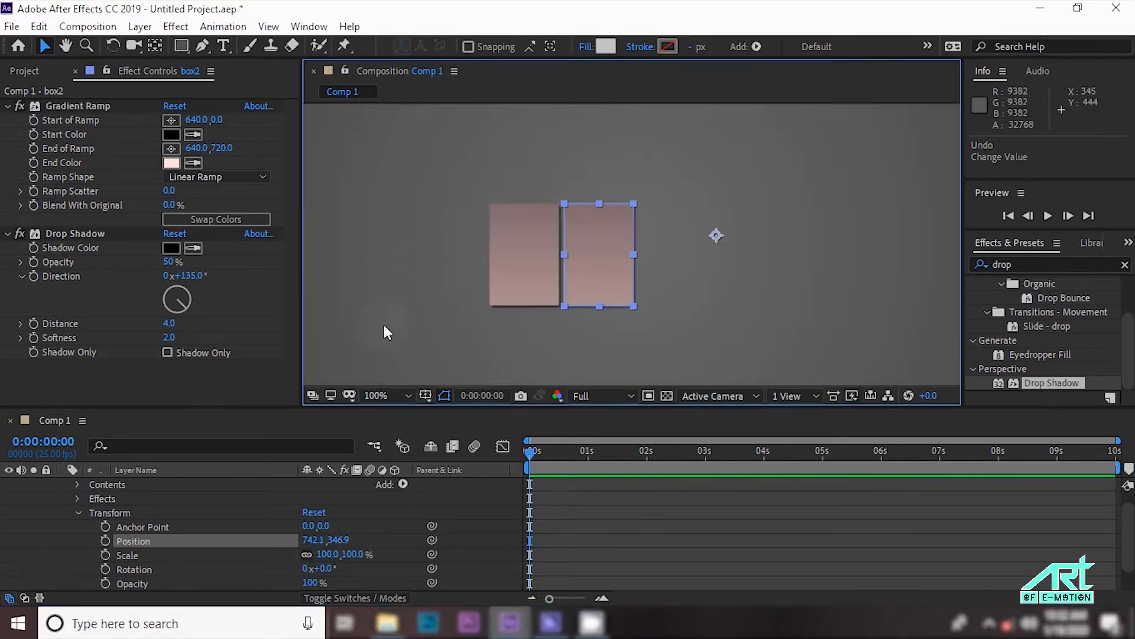
pyautogui.moveTo(316, 540); pyautogui.dragTo(317, 541)
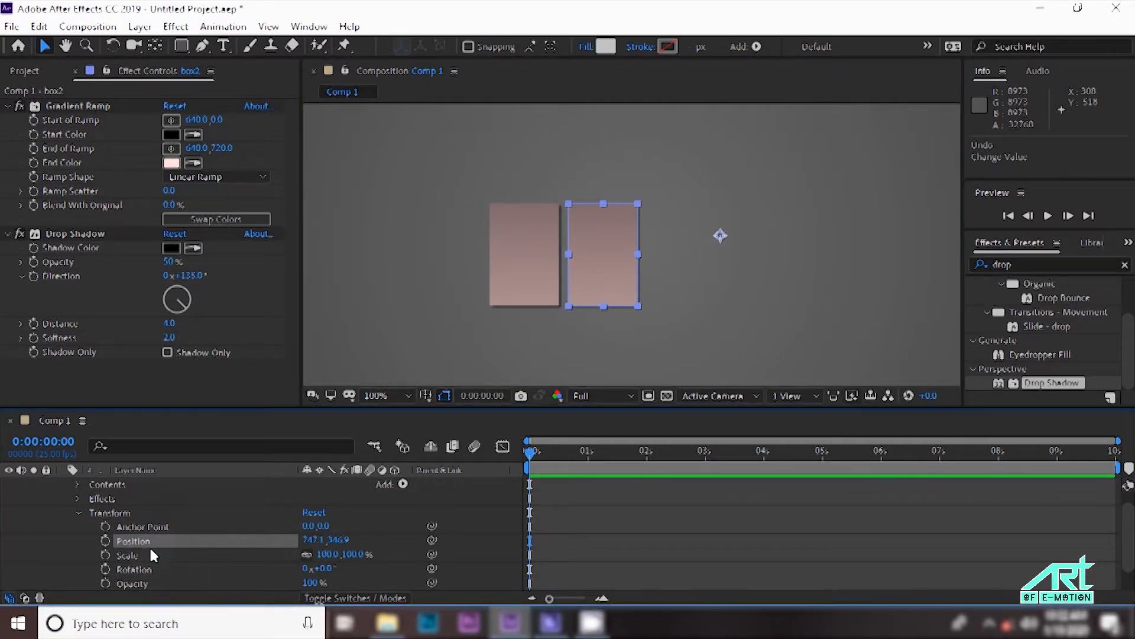
pyautogui.moveTo(1122, 555); pyautogui.dragTo(1127, 488)
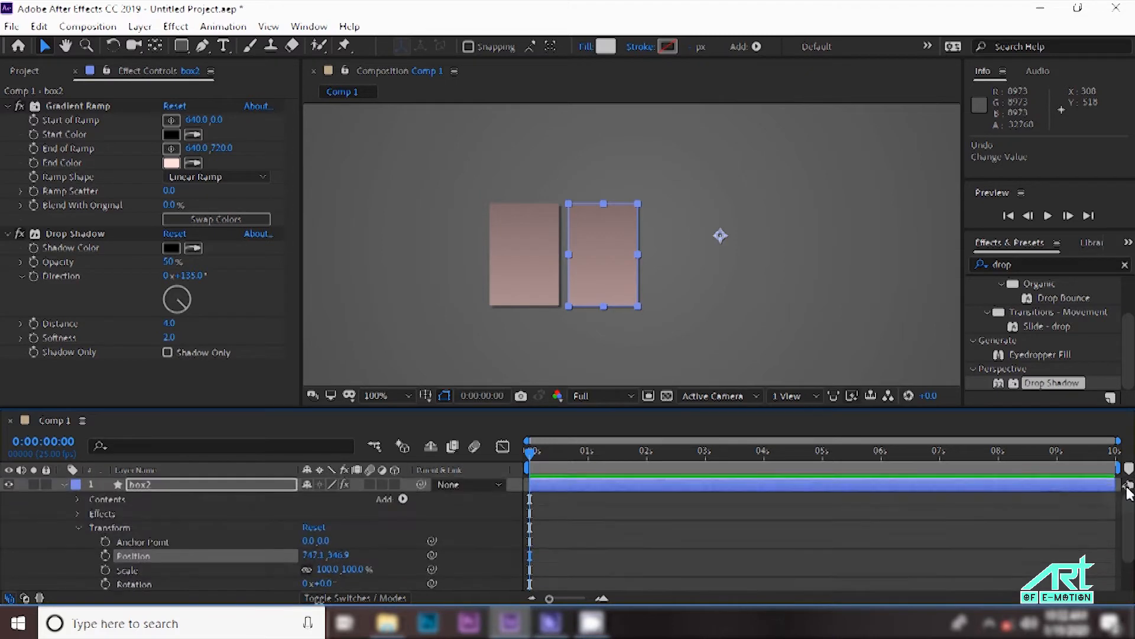
pyautogui.click(63, 485)
# Duplicate the box2 layer as box3 and move the copy to position 842.1, 346.9.
pyautogui.click(159, 489)
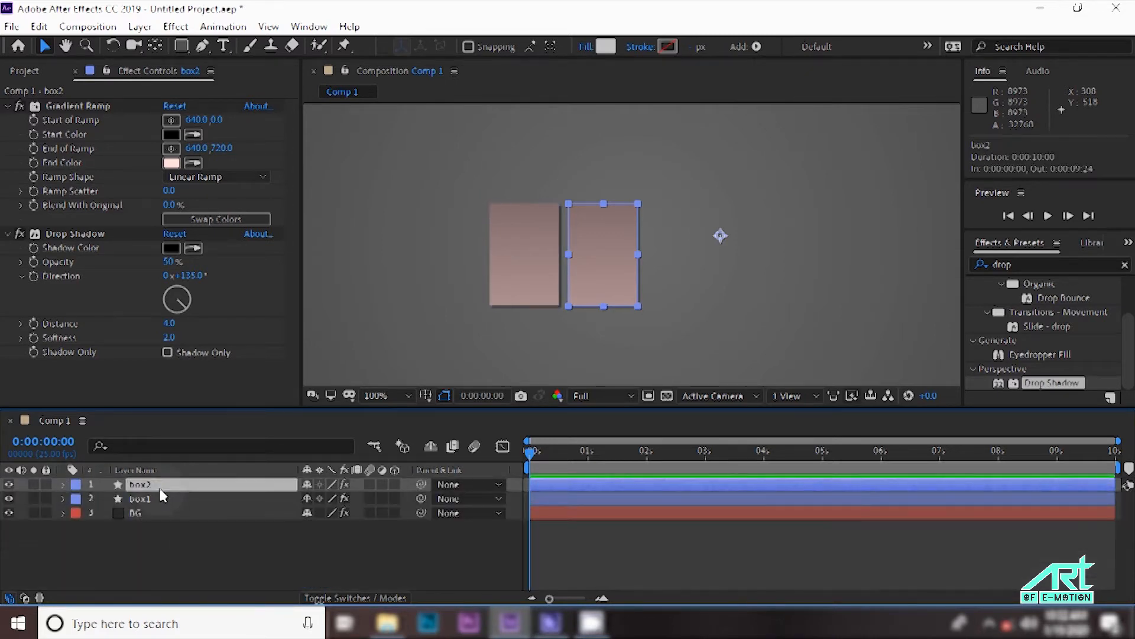
pyautogui.hotkey('ctrl', 'd')
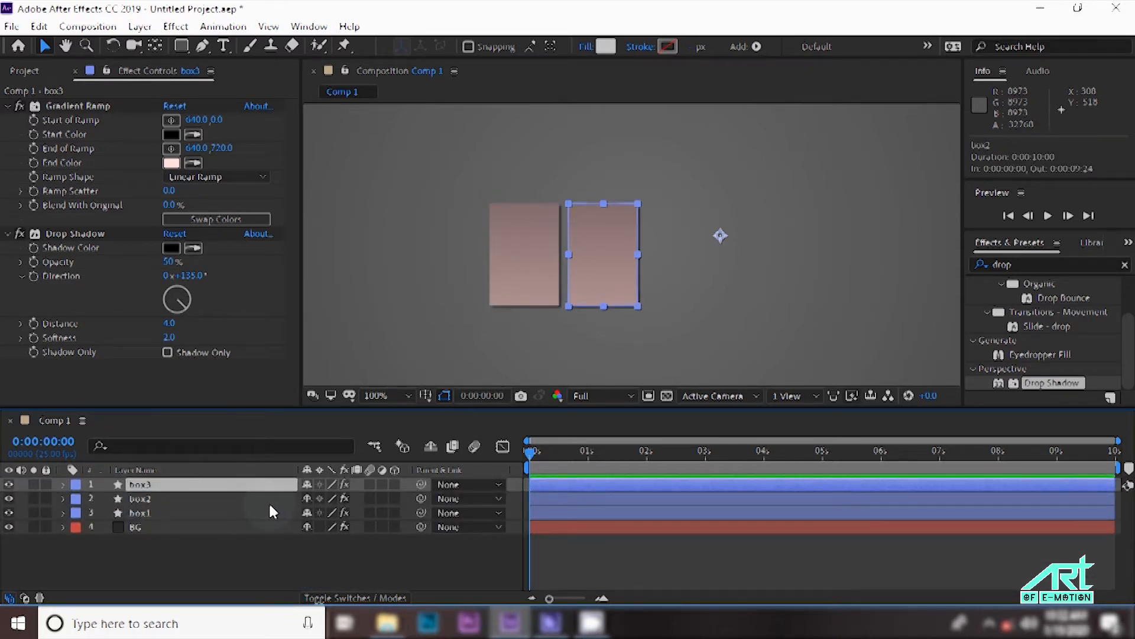
pyautogui.press('p')
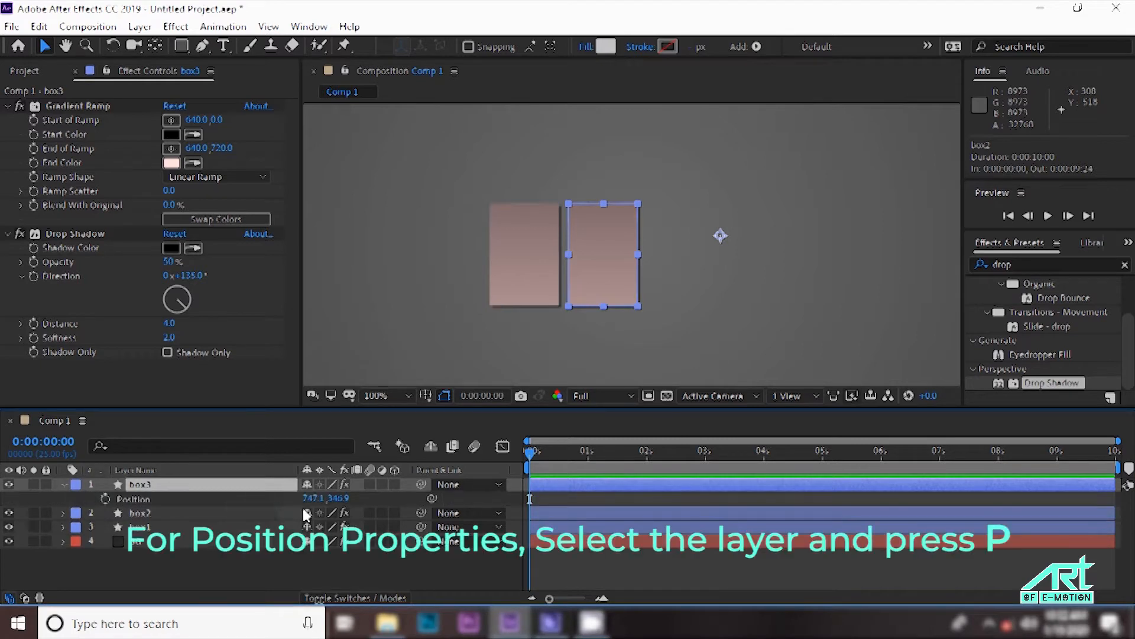
pyautogui.moveTo(309, 501); pyautogui.dragTo(392, 503)
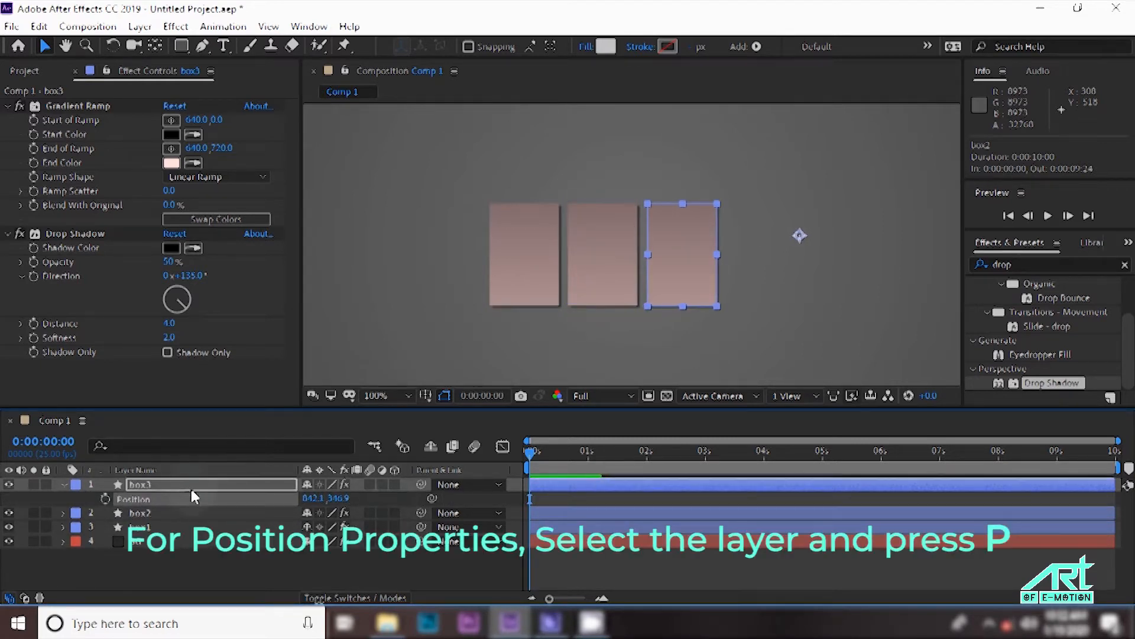
# Duplicate the box3 layer as box4 and move the copy to position 936.1, 346.9.
pyautogui.click(39, 26)
pyautogui.click(83, 244)
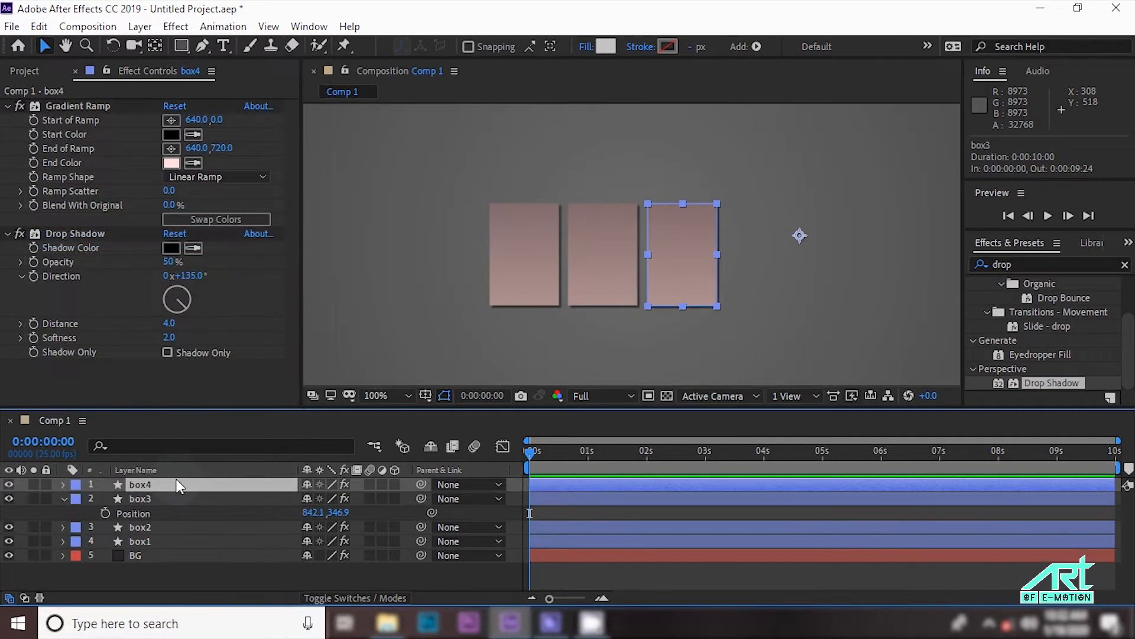
pyautogui.click(63, 484)
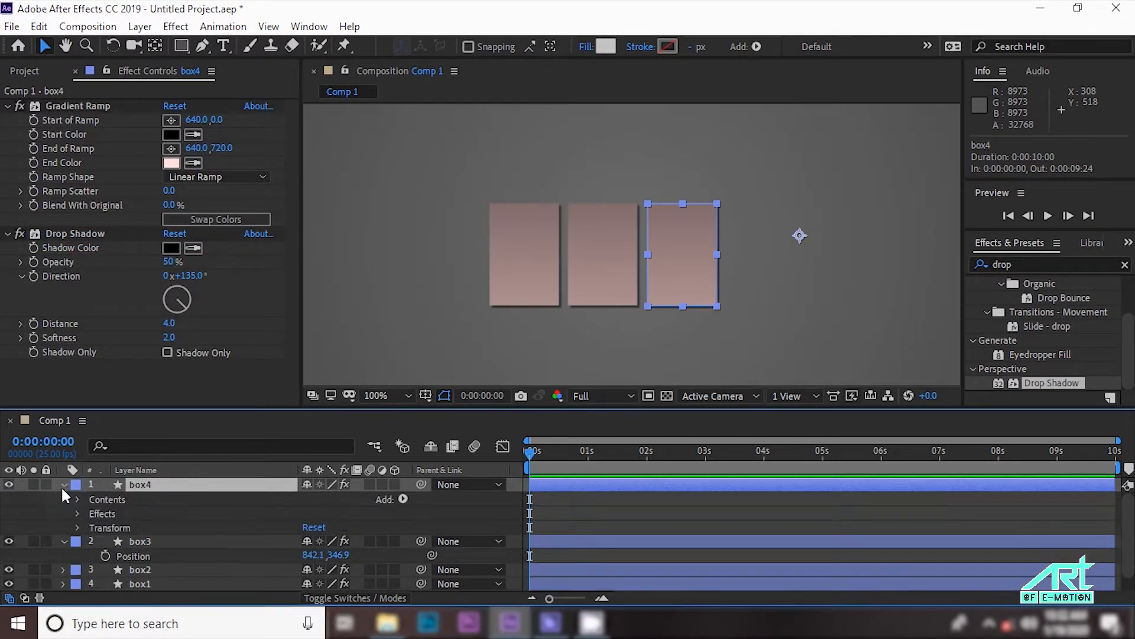
pyautogui.click(78, 526)
pyautogui.moveTo(306, 544); pyautogui.dragTo(381, 538)
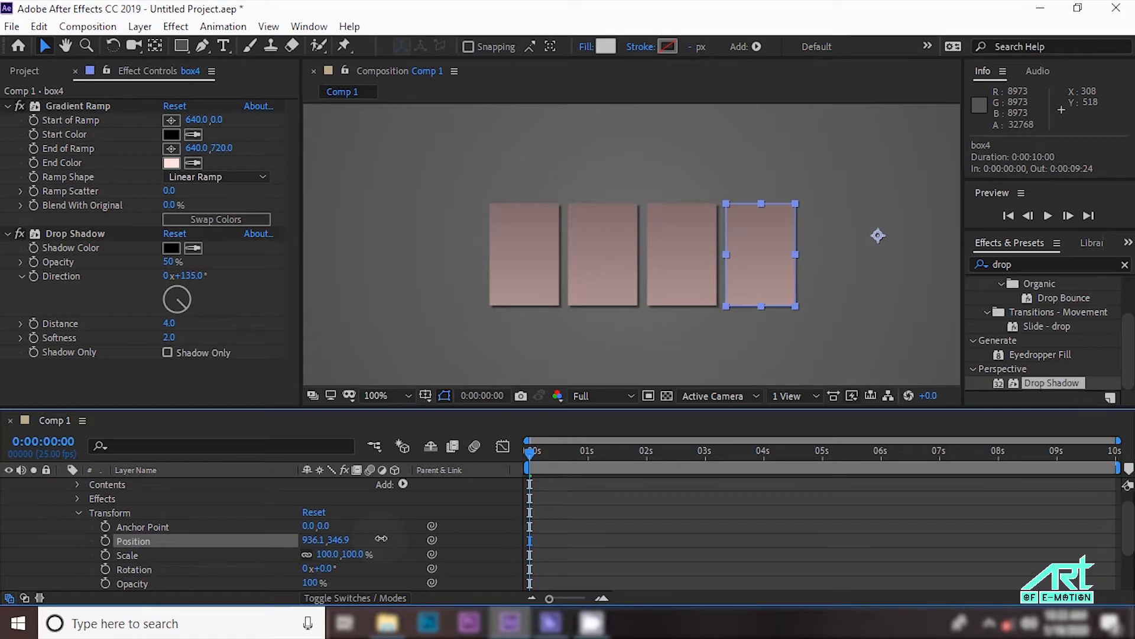
# Deselect the box4 layer and collapse the properties of box4 and box3.
pyautogui.click(401, 392)
pyautogui.click(376, 102)
pyautogui.click(1070, 506)
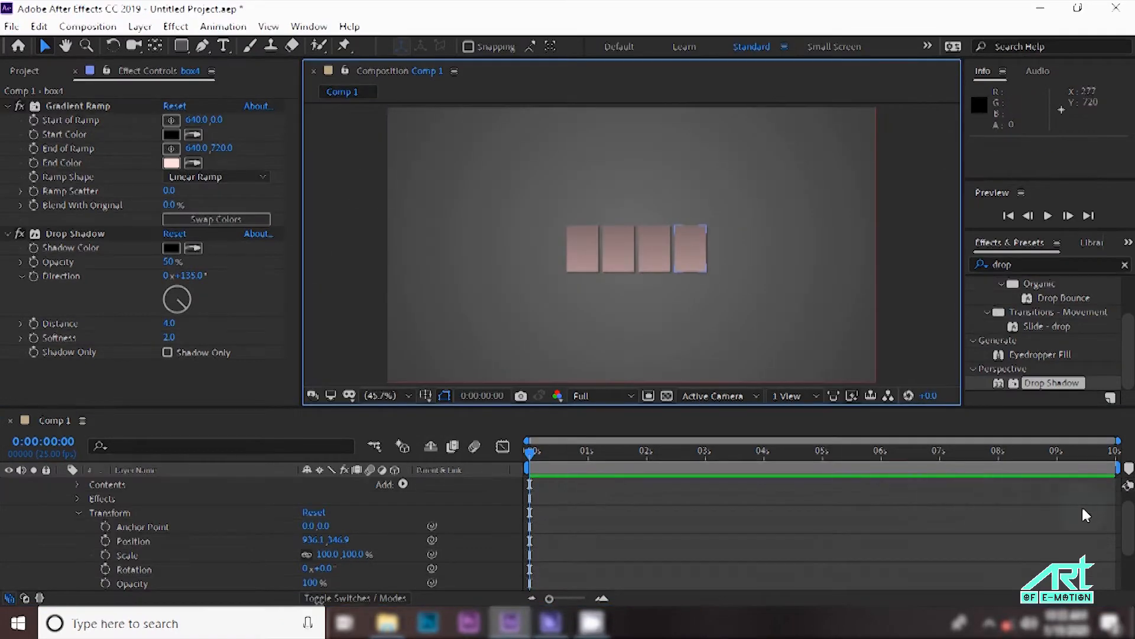
pyautogui.moveTo(1129, 521); pyautogui.dragTo(1129, 510)
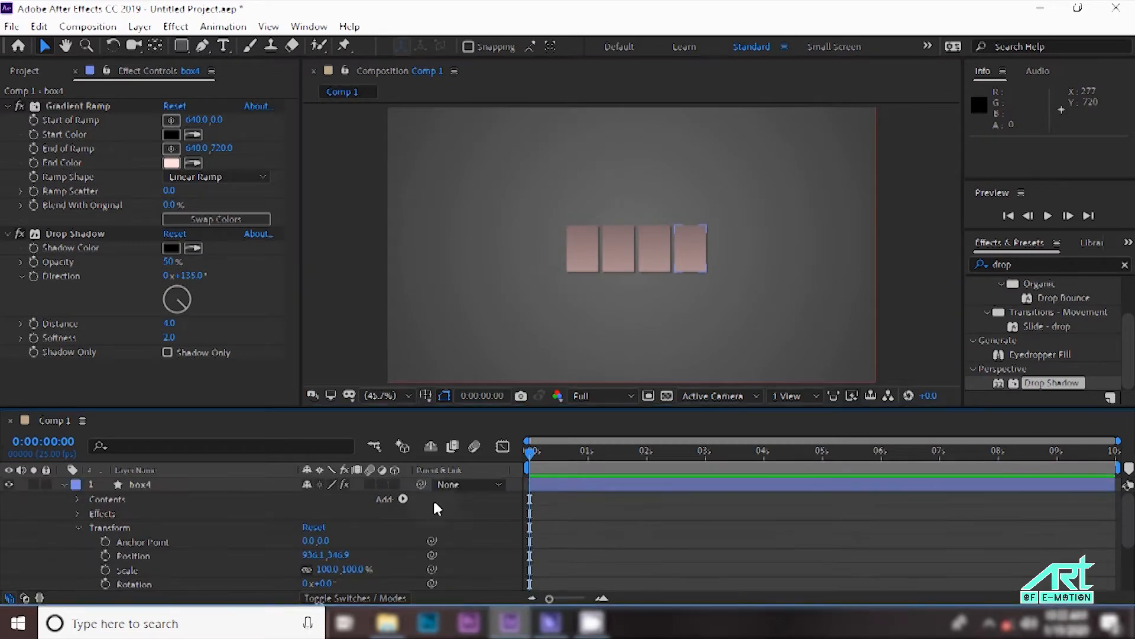
pyautogui.click(62, 485)
pyautogui.click(63, 499)
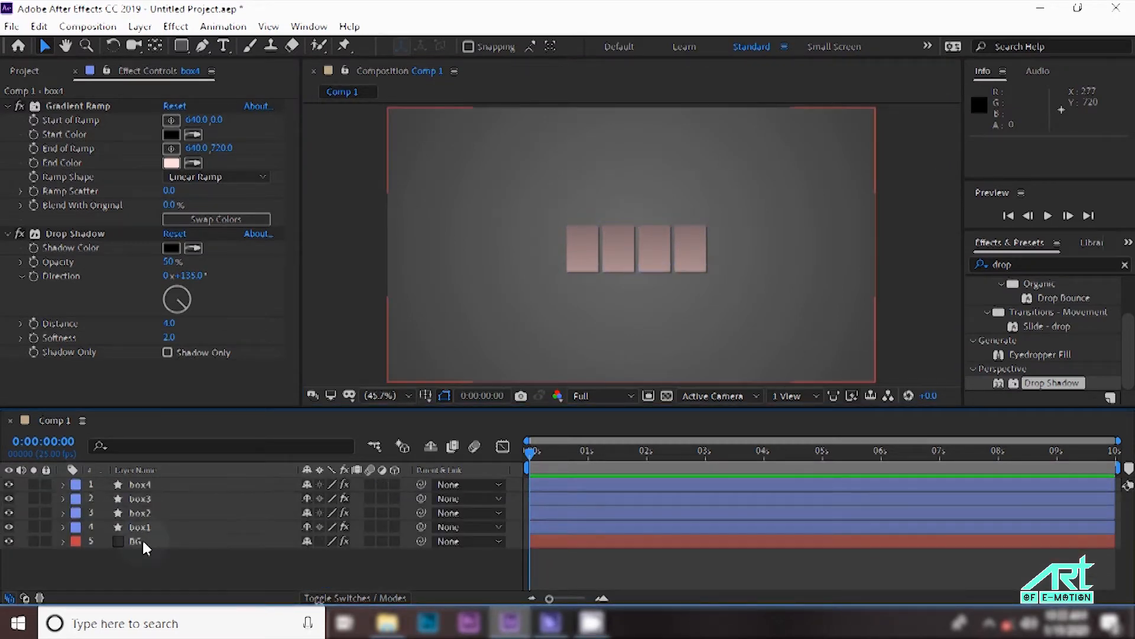
# Add a text layer beside the boxes with the digits 1 to 7, each on its own line.
pyautogui.click(223, 46)
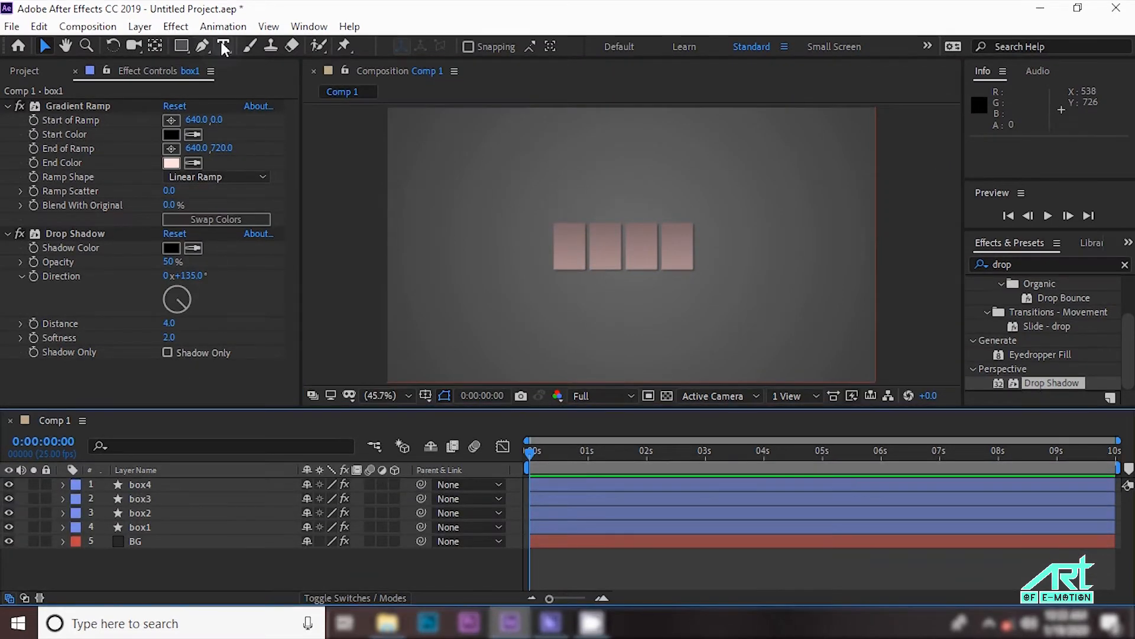
pyautogui.click(462, 243)
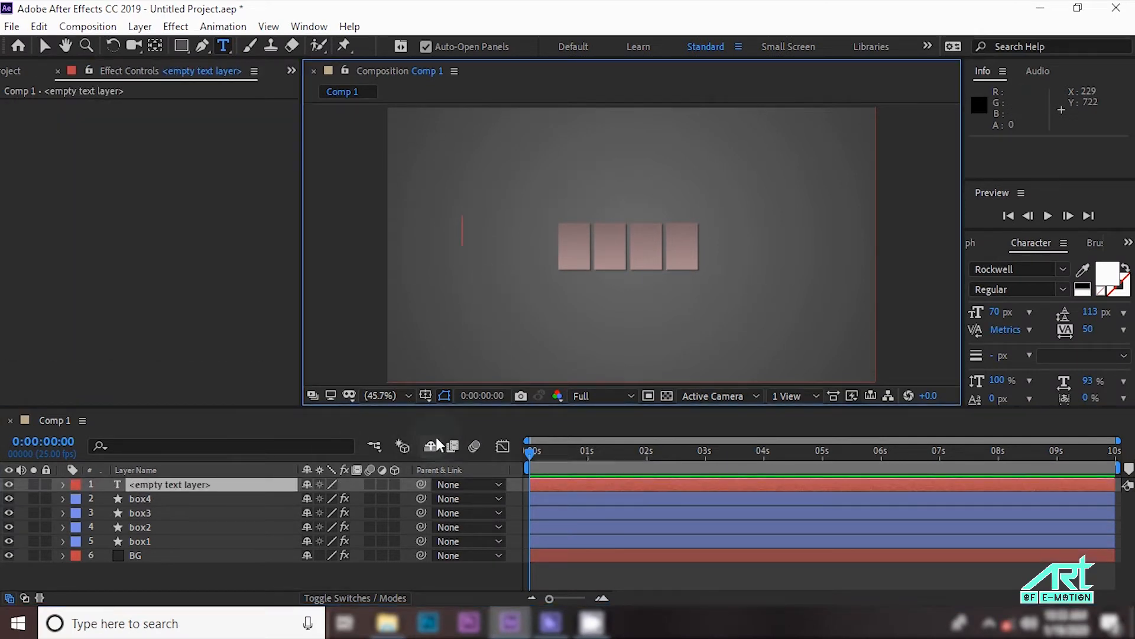
pyautogui.write('1')
pyautogui.press('Return')
pyautogui.write('2')
pyautogui.press('Return')
pyautogui.write('3')
pyautogui.press('Return')
pyautogui.write('4 5 6 7')
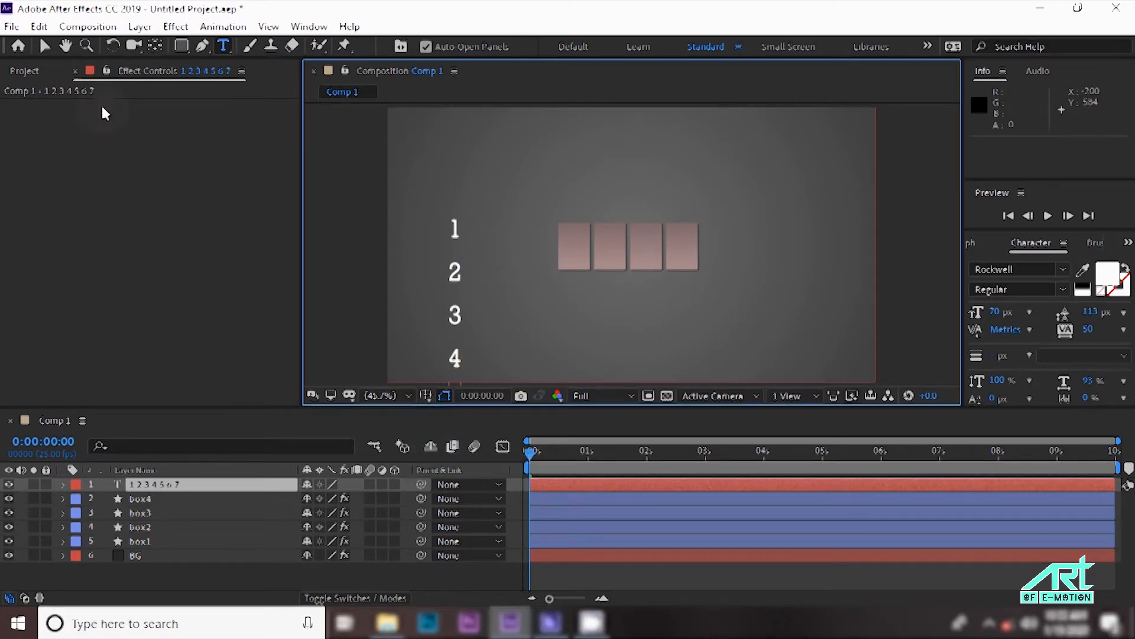
pyautogui.press('Return')
pyautogui.write('7')
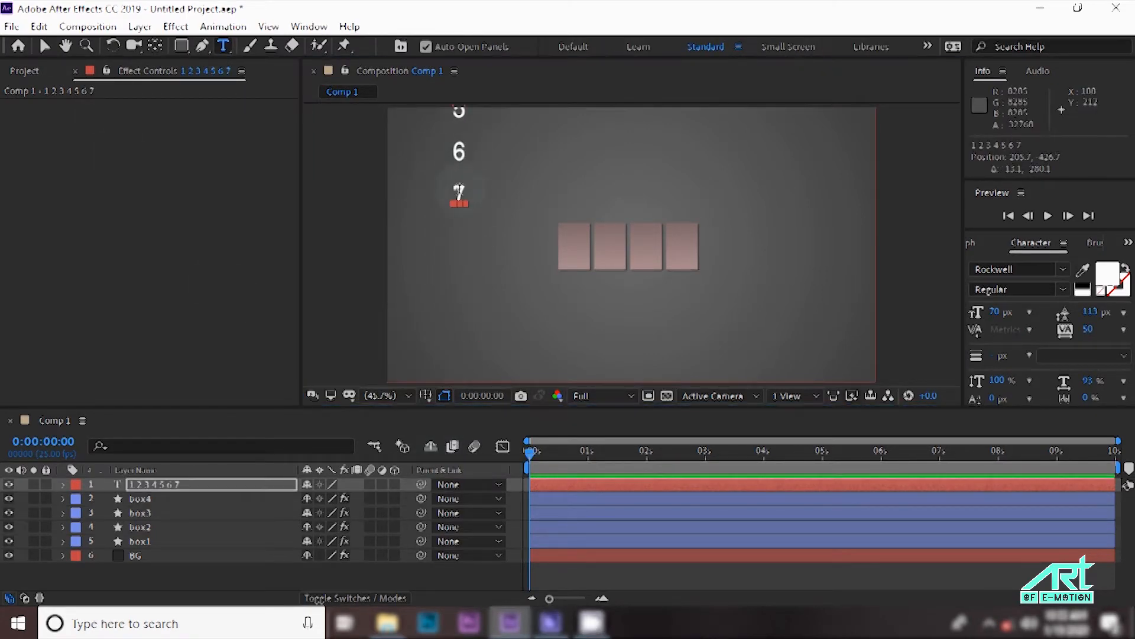
# Continue the number column with 8, 9, 0, 1 and 3, and move the text layer up to position 216.7, -1076.7.
pyautogui.write(' 8 9 0 1 3')
pyautogui.click(47, 48)
pyautogui.moveTo(459, 323); pyautogui.dragTo(463, 76)
# Append the digits 4 to 9 to the number column and move the text layer up to position 232.0, -1396.2.
pyautogui.click(223, 46)
pyautogui.click(471, 163)
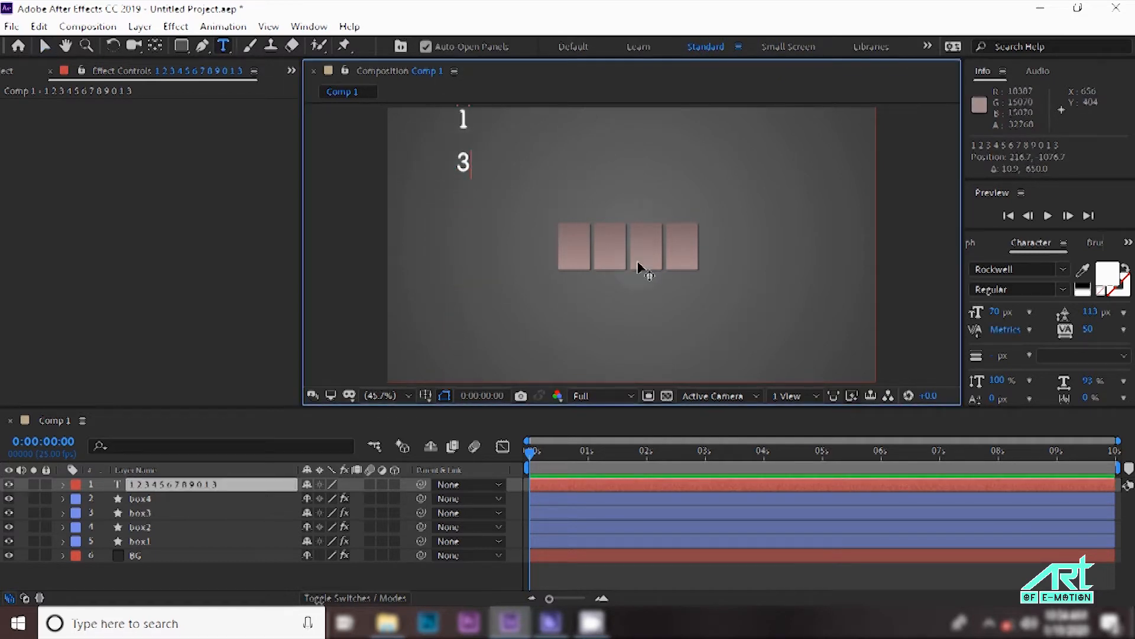
pyautogui.write('4 5 6 7 8 9')
pyautogui.click(45, 46)
pyautogui.moveTo(463, 333); pyautogui.dragTo(469, 212)
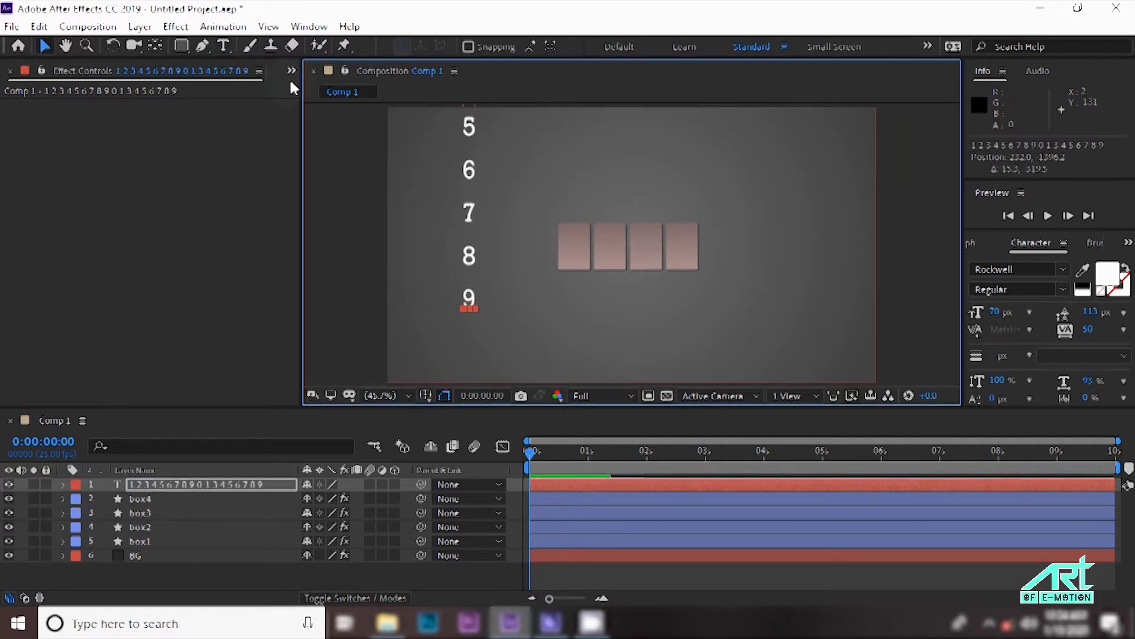
# Append a final 0 to the number column and color it red FF4A4A.
pyautogui.click(223, 46)
pyautogui.click(473, 299)
pyautogui.write('0')
pyautogui.doubleClick(466, 344)
pyautogui.click(1104, 277)
pyautogui.moveTo(578, 436); pyautogui.dragTo(596, 323)
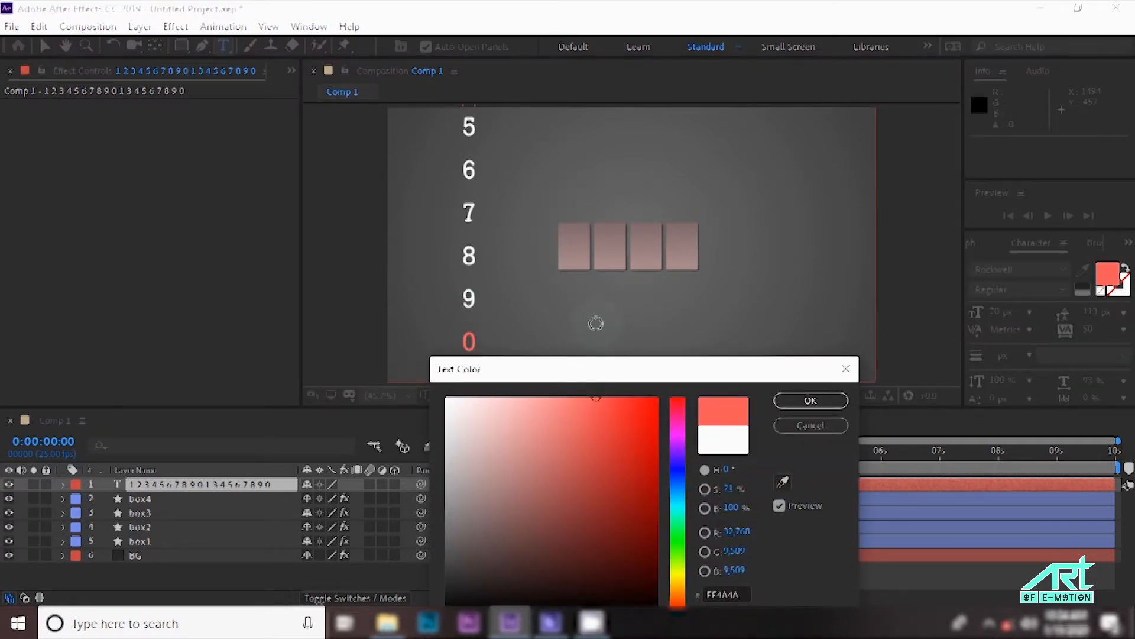
pyautogui.click(796, 401)
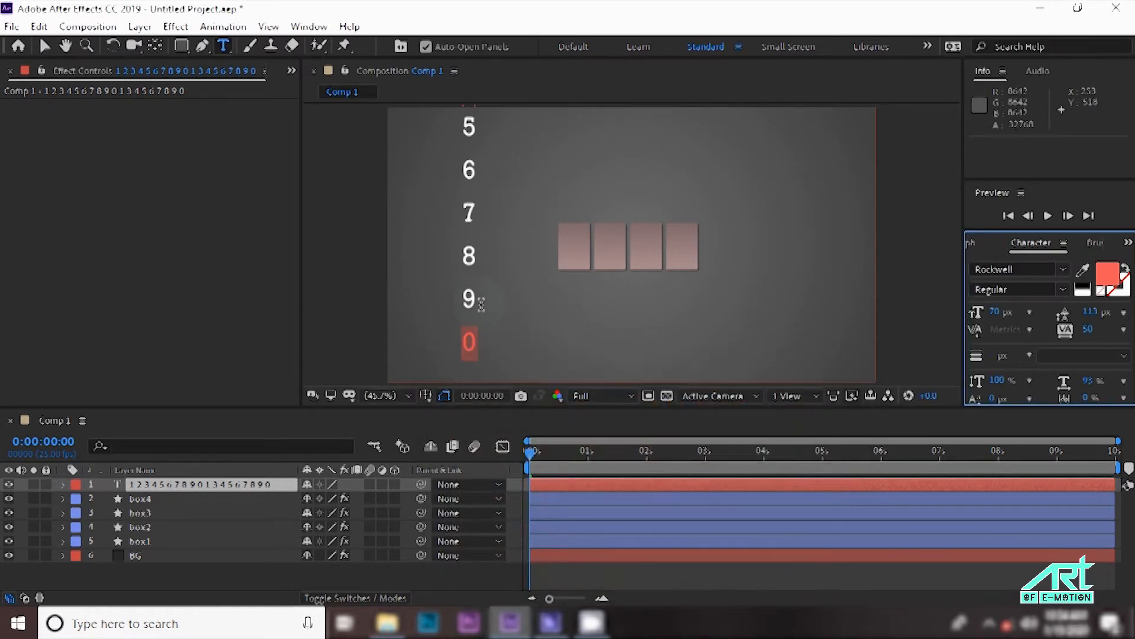
# Change the fill color of the last 9 in the number column to cyan 26FFF7.
pyautogui.click(464, 299)
pyautogui.doubleClick(464, 299)
pyautogui.click(1104, 277)
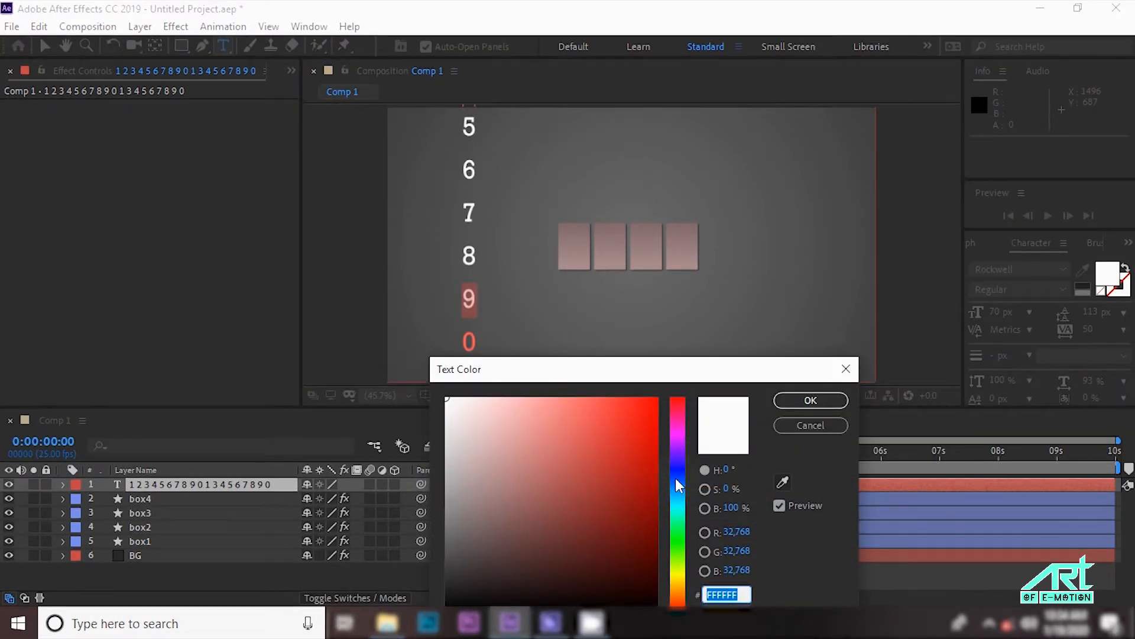
pyautogui.moveTo(679, 486); pyautogui.dragTo(679, 505)
pyautogui.moveTo(623, 470); pyautogui.dragTo(627, 378)
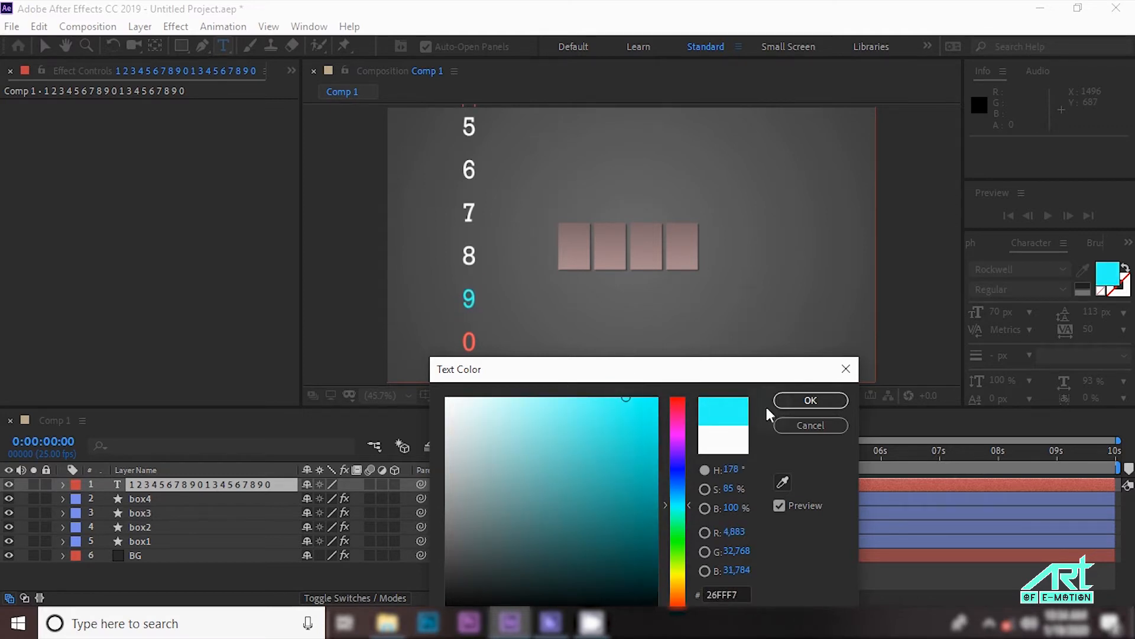
pyautogui.click(811, 401)
# Change the fill color of the last 8 in the number column to light periwinkle blue 9FA1FF.
pyautogui.doubleClick(471, 255)
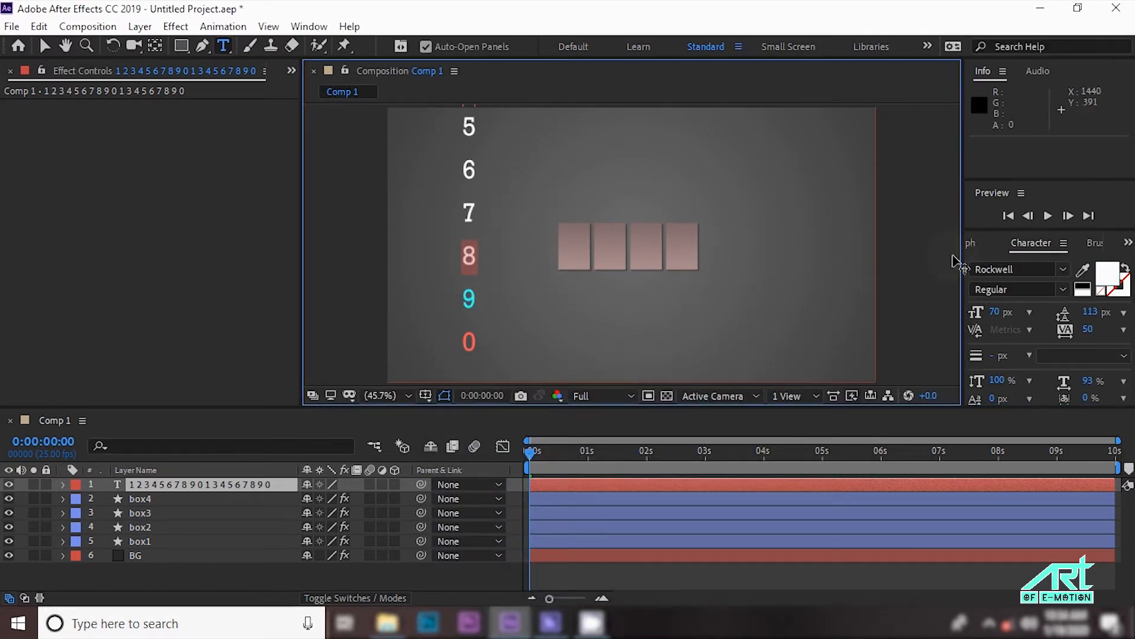
pyautogui.click(1112, 277)
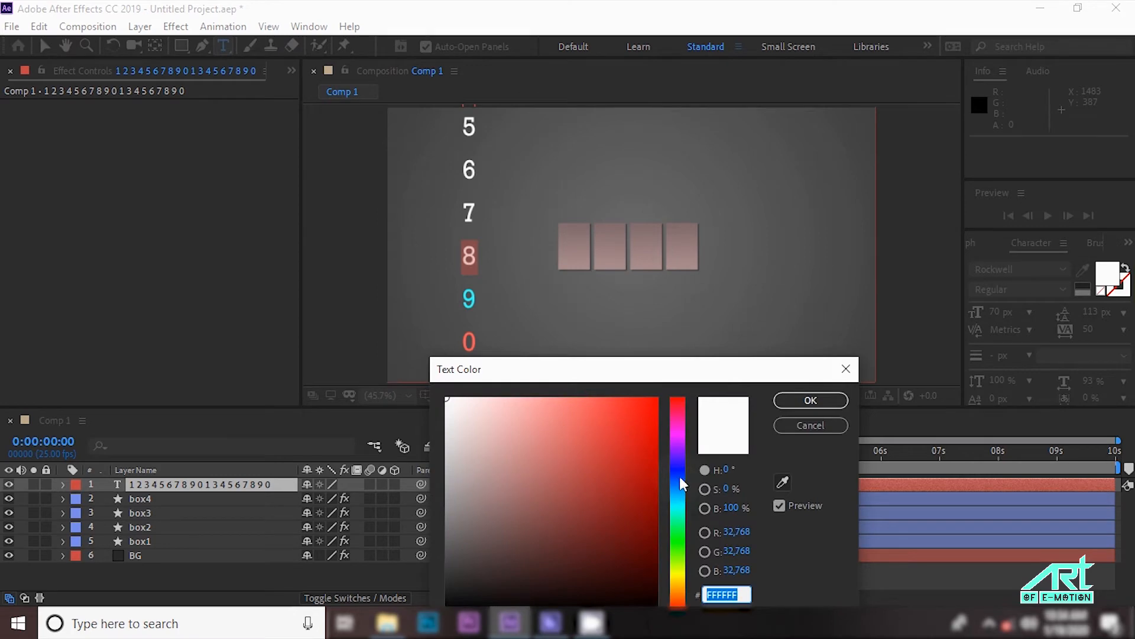
pyautogui.moveTo(680, 481); pyautogui.dragTo(679, 470)
pyautogui.moveTo(568, 420)
pyautogui.mouseDown()
pyautogui.moveTo(553, 340)
pyautogui.moveTo(525, 300)
pyautogui.mouseUp()
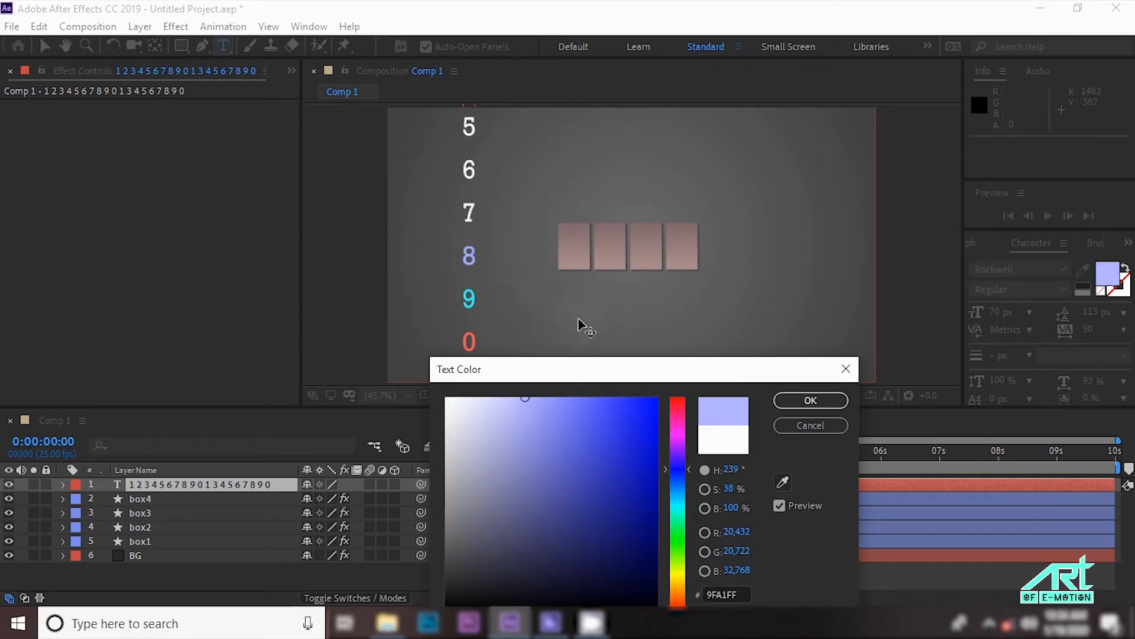
pyautogui.click(785, 405)
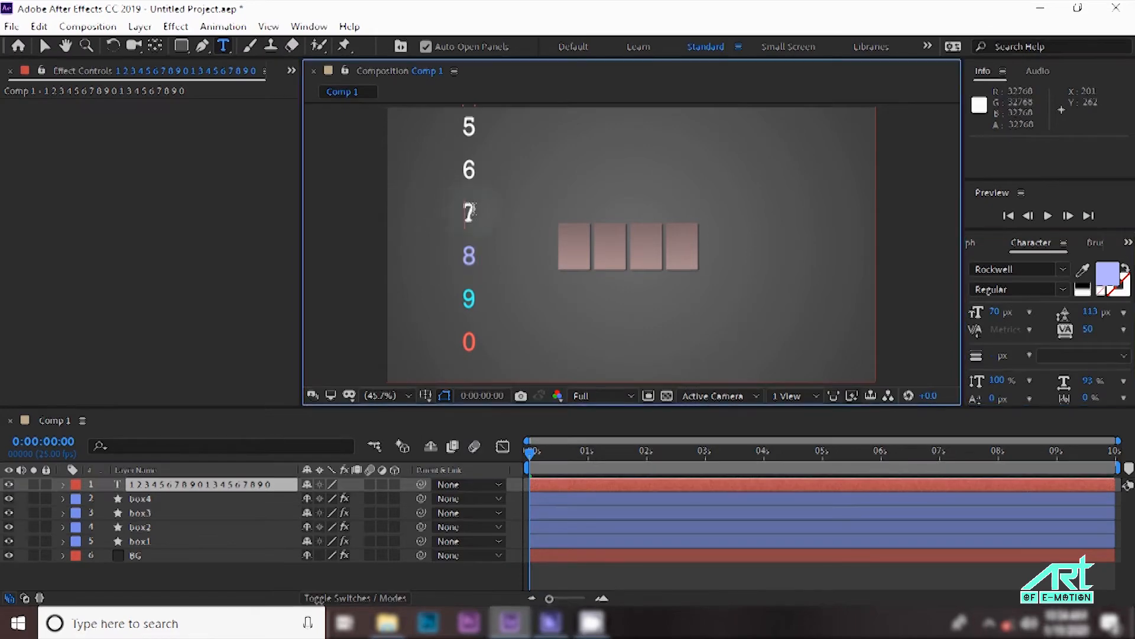
# Change the fill color of the last 7 in the number column to light green.
pyautogui.moveTo(477, 211); pyautogui.dragTo(463, 212)
pyautogui.click(1107, 274)
pyautogui.click(676, 545)
pyautogui.click(560, 400)
pyautogui.click(809, 400)
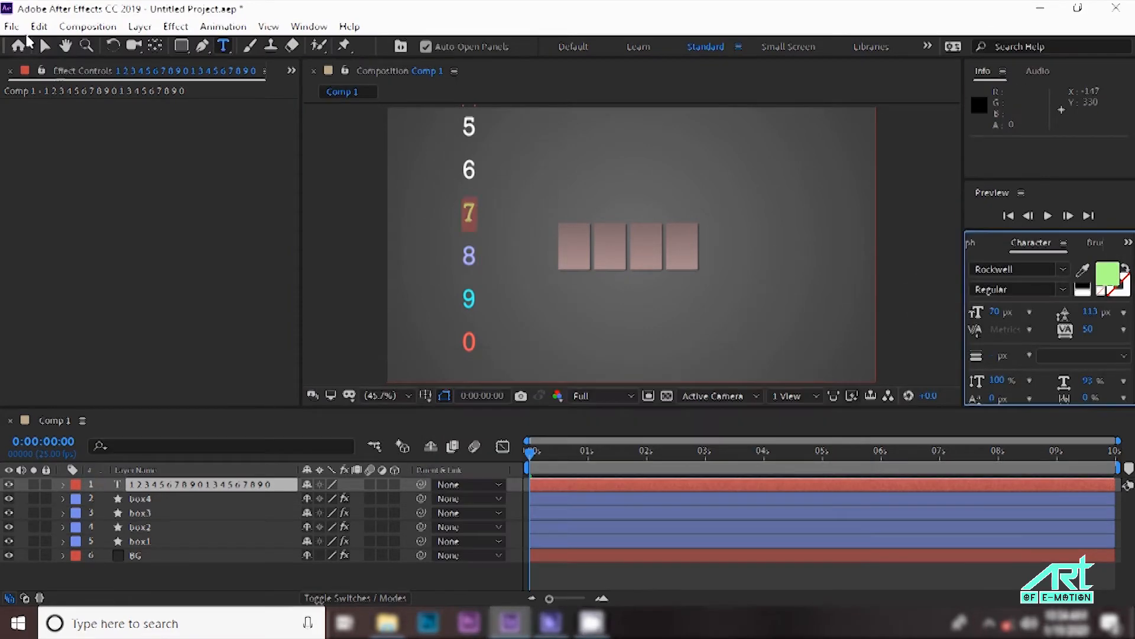
# Give the digits further up the column different fill colors, including orange for 5, light blue for 4, pink for 3 and turquoise for 2.
pyautogui.scroll(3, 631, 244)
pyautogui.moveTo(491, 288); pyautogui.dragTo(473, 289)
pyautogui.click(1107, 274)
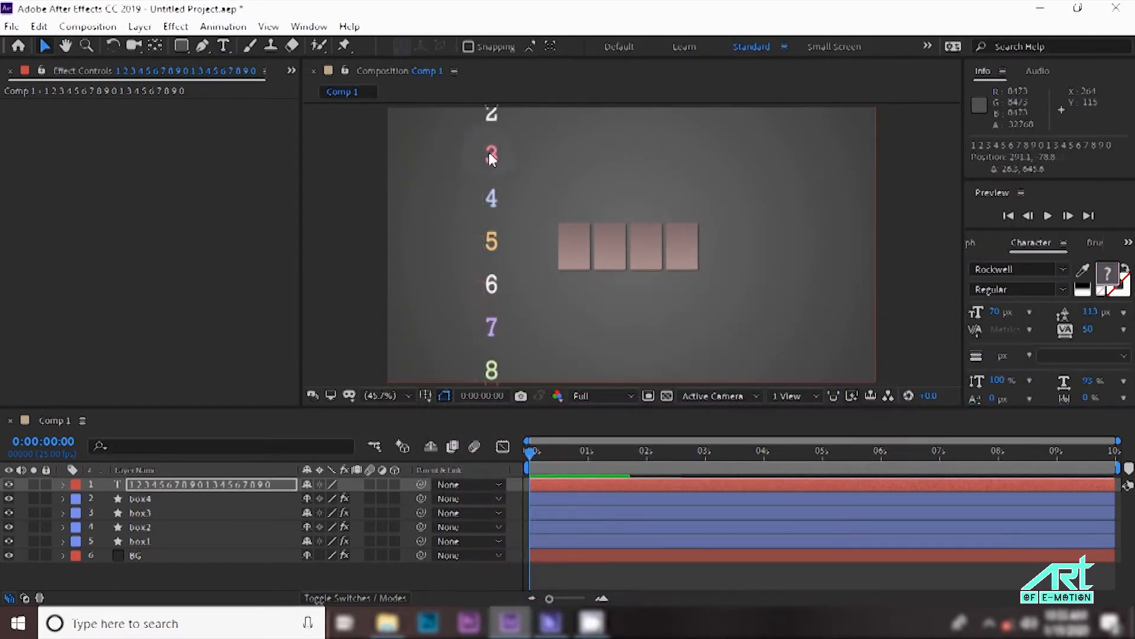
pyautogui.scroll(3, 508, 236)
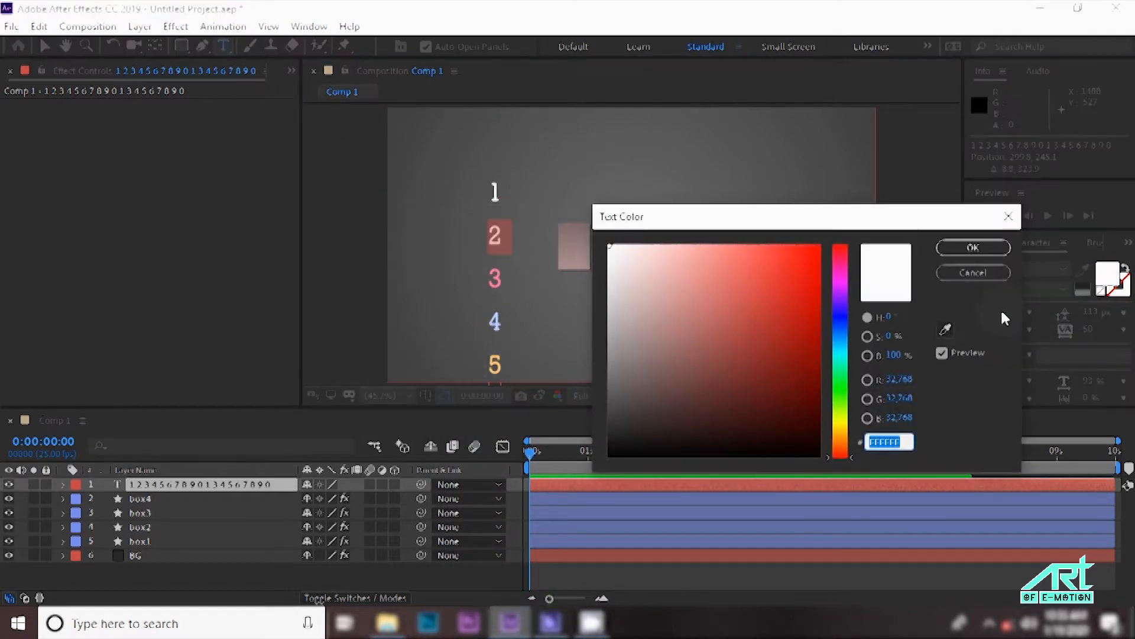
pyautogui.click(742, 294)
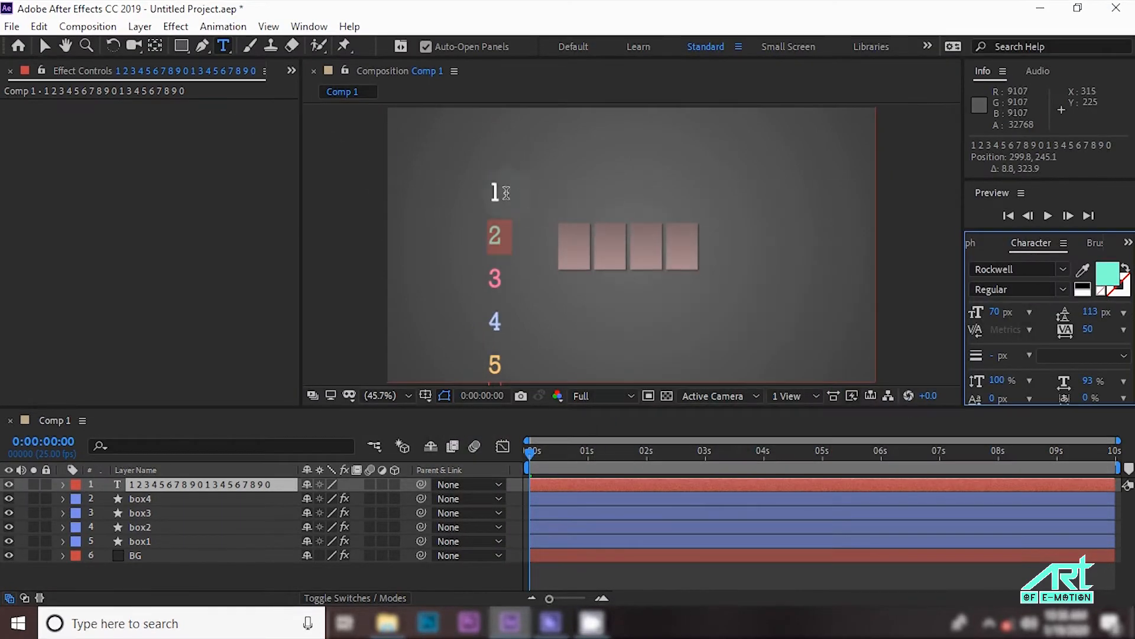
# Change the fill color of the first 1 in the number column to light yellow.
pyautogui.moveTo(506, 193); pyautogui.dragTo(486, 193)
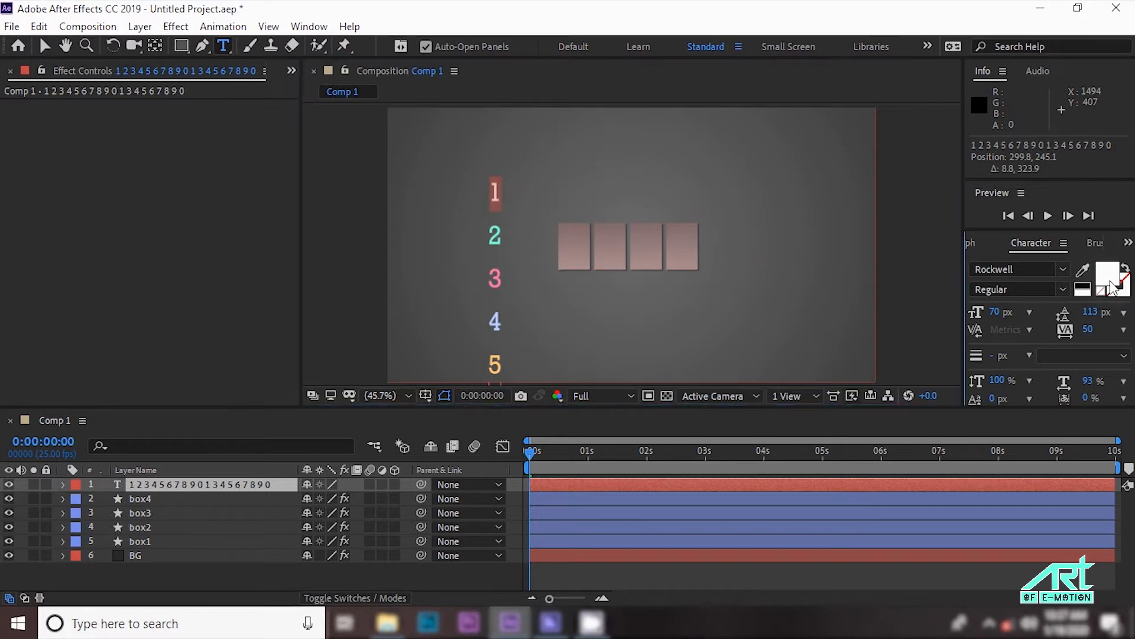
pyautogui.click(1110, 283)
pyautogui.click(839, 417)
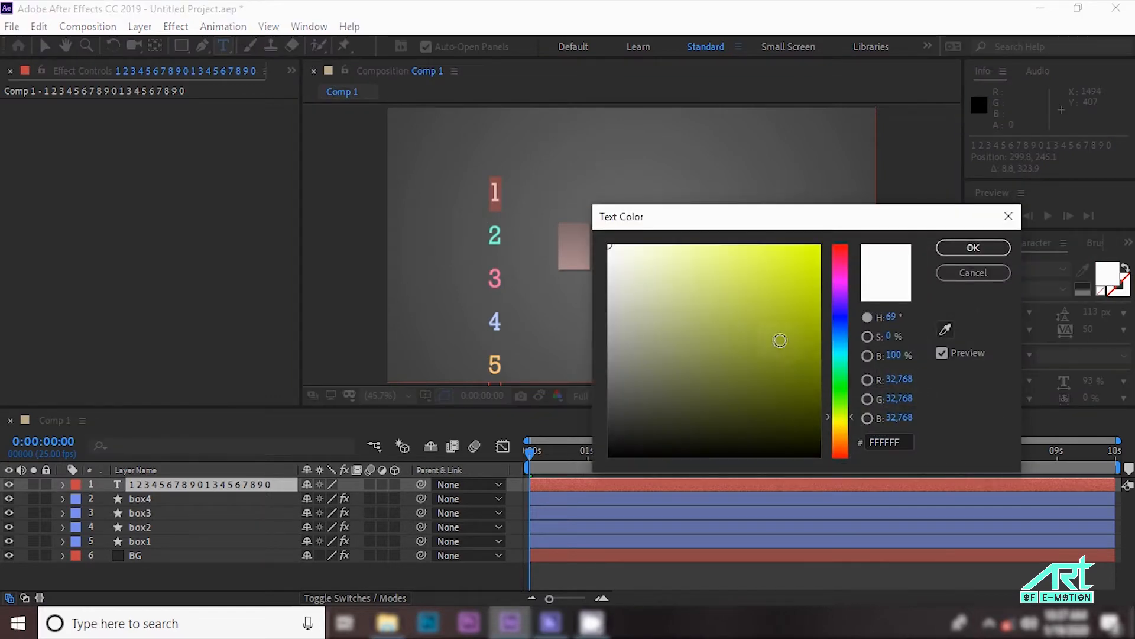
pyautogui.moveTo(727, 254); pyautogui.dragTo(718, 177)
pyautogui.click(973, 248)
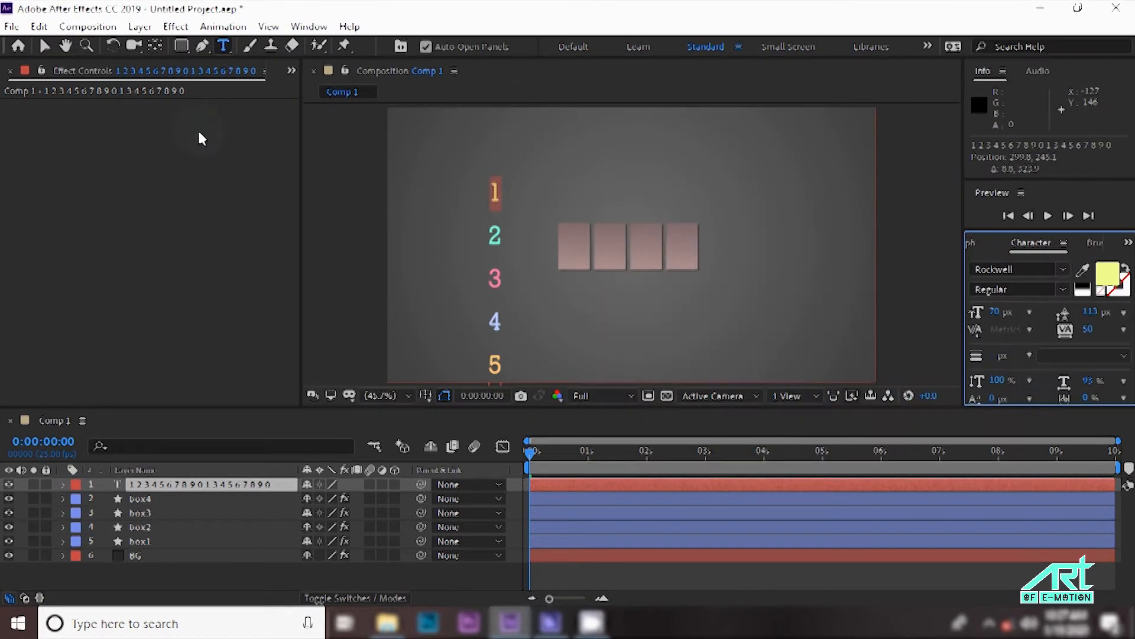
# Move the number column beside the first box and set all its digits to 81 px font size with 118 px leading.
pyautogui.click(43, 44)
pyautogui.moveTo(495, 280); pyautogui.dragTo(539, 232)
pyautogui.click(224, 44)
pyautogui.hotkey('ctrl', 'a')
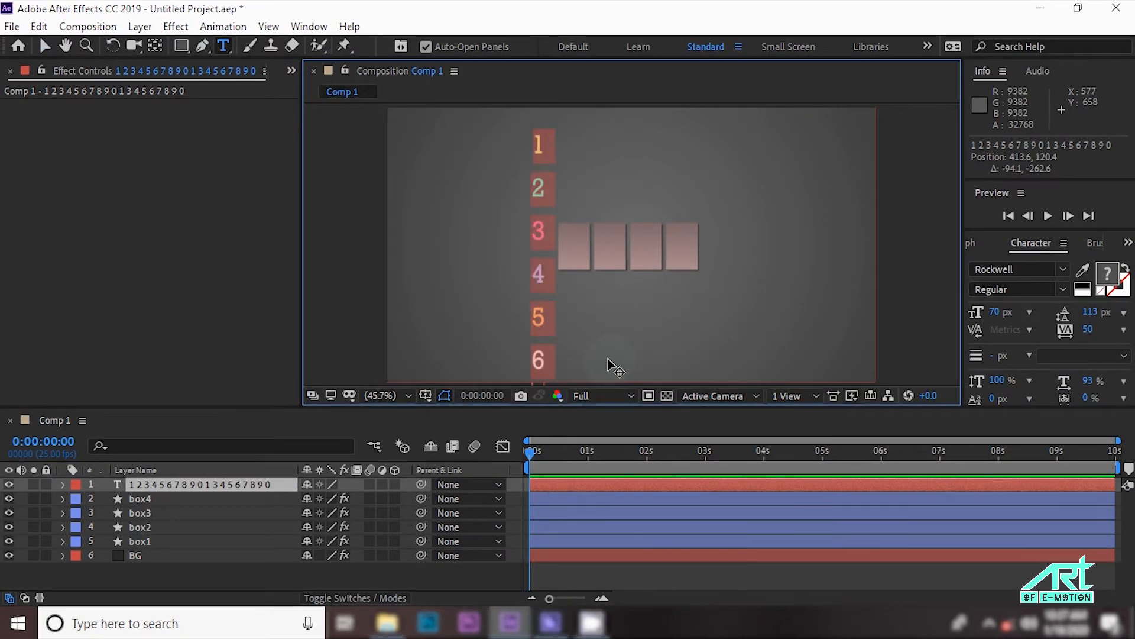
pyautogui.moveTo(998, 311); pyautogui.dragTo(1002, 308)
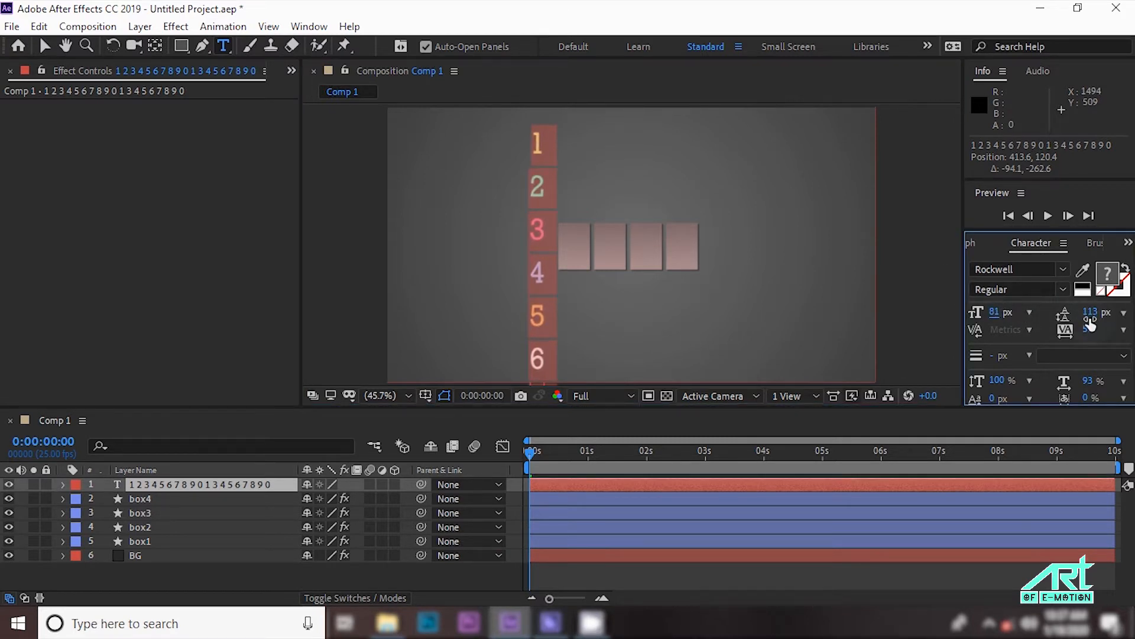
pyautogui.moveTo(1094, 314); pyautogui.dragTo(1094, 314)
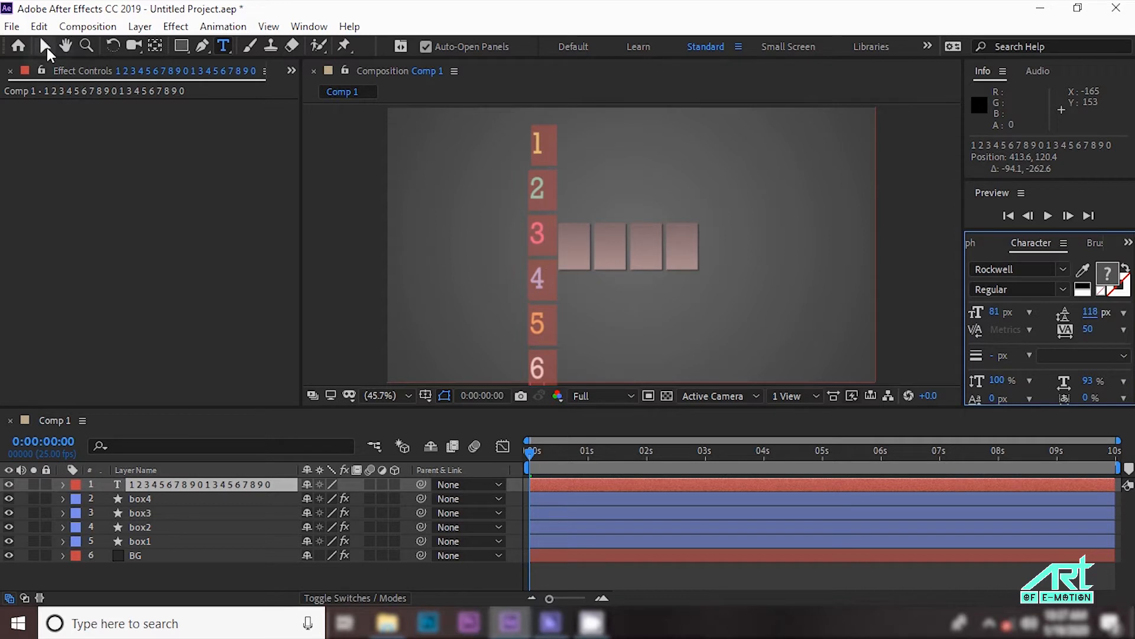
# Place the number column over the first box so that the 4 sits centered inside it.
pyautogui.click(45, 46)
pyautogui.moveTo(539, 197); pyautogui.dragTo(575, 164)
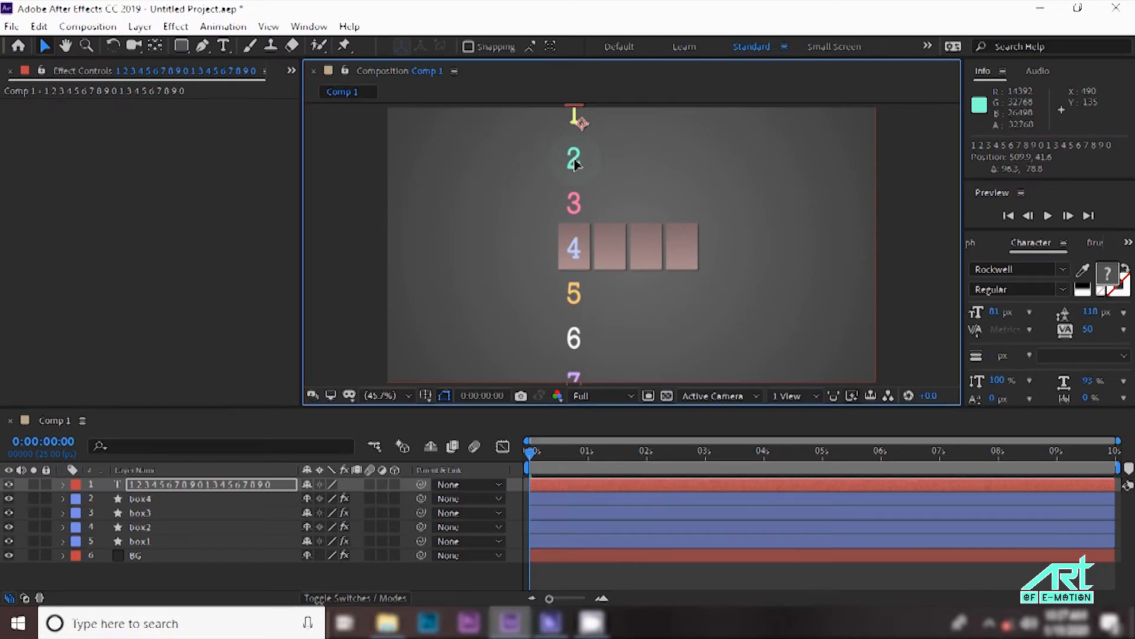
pyautogui.click(393, 396)
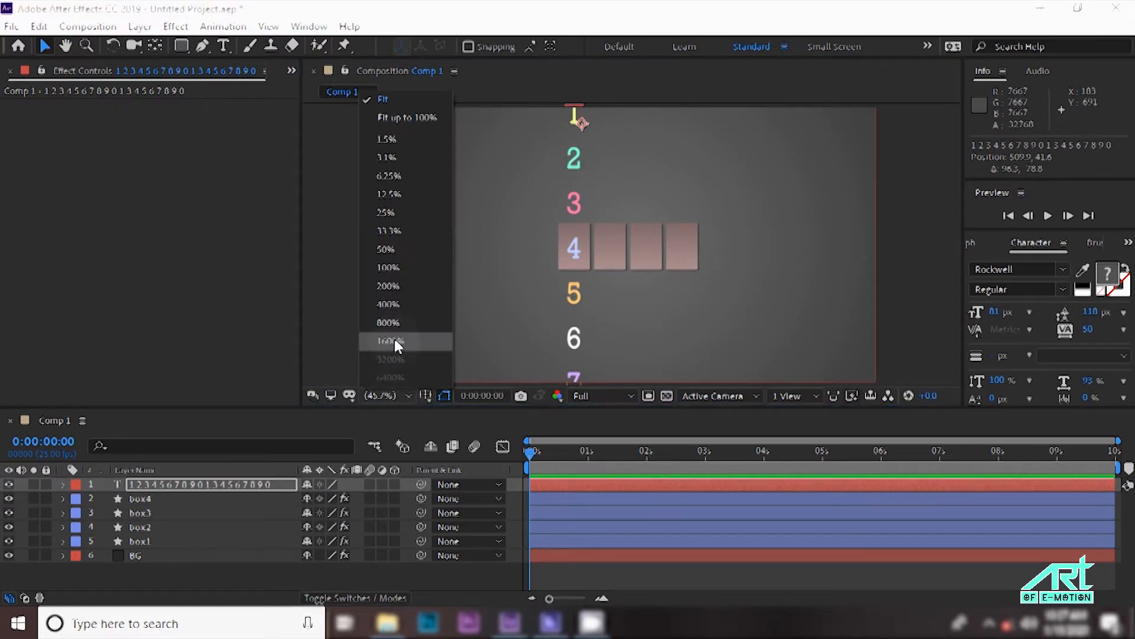
pyautogui.click(392, 267)
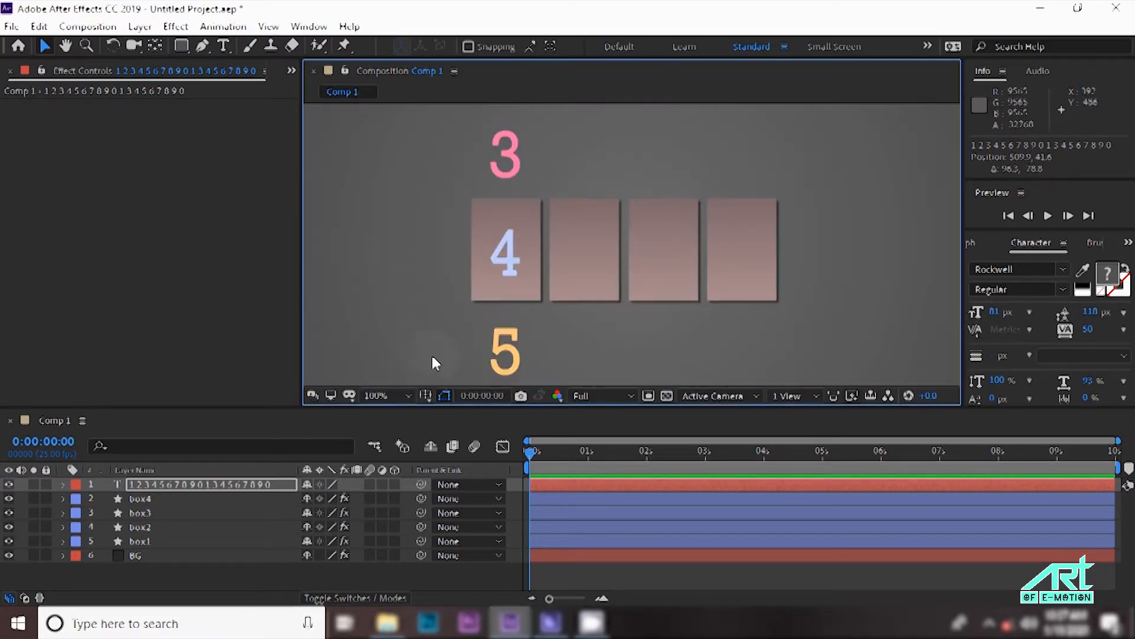
# Apply a Drop Shadow effect to the number column with softness 3 and distance 4.
pyautogui.click(1128, 243)
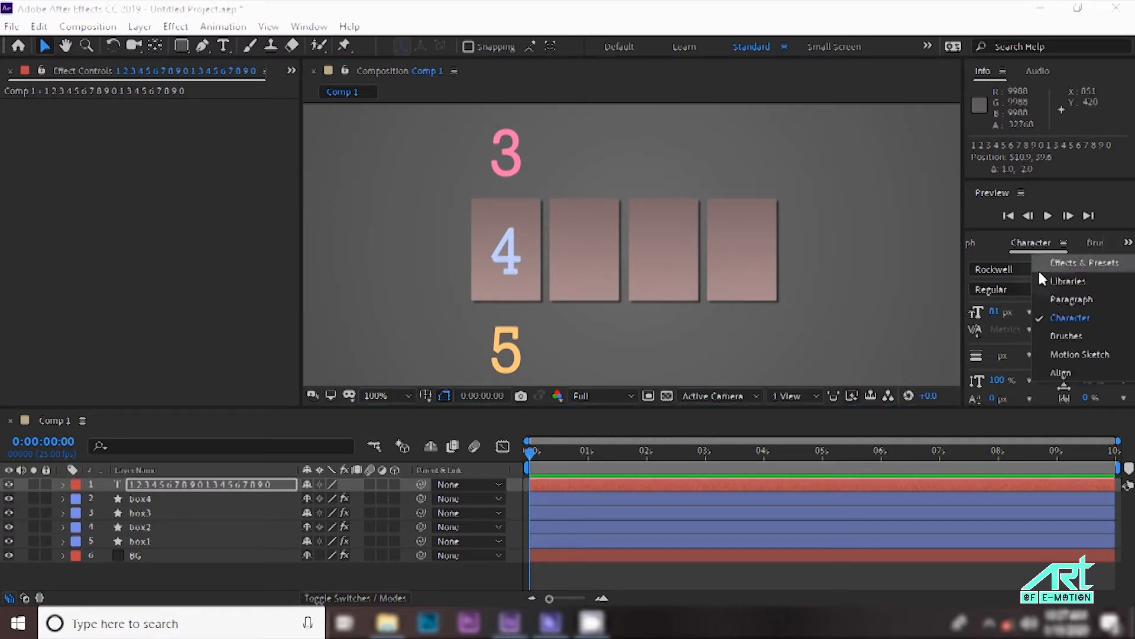
pyautogui.click(1073, 262)
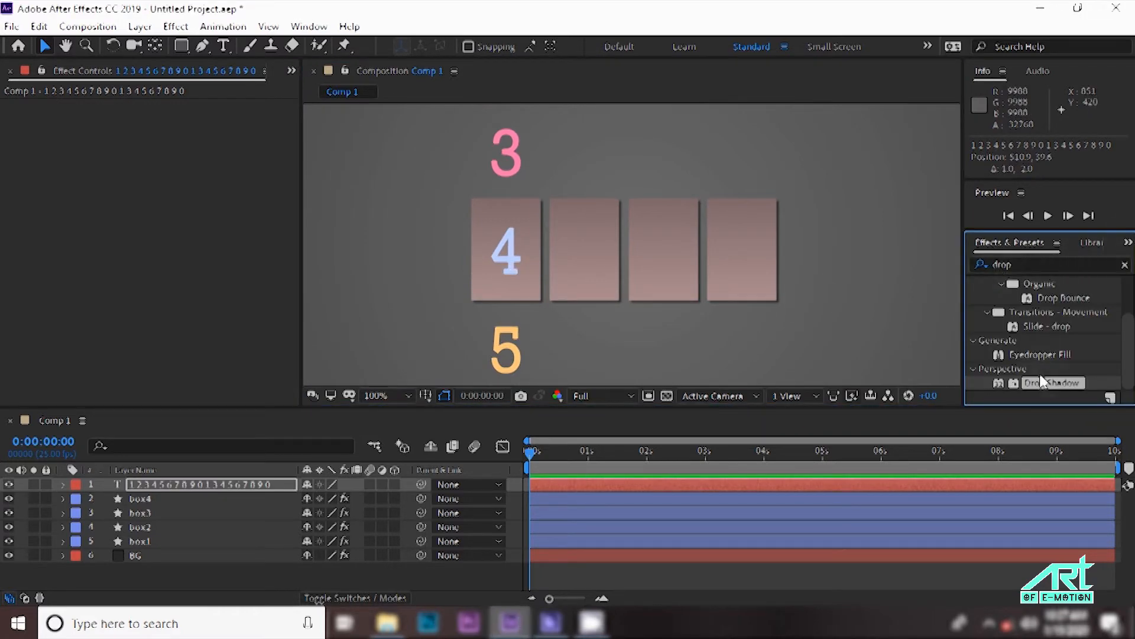
pyautogui.moveTo(1046, 385); pyautogui.dragTo(209, 486)
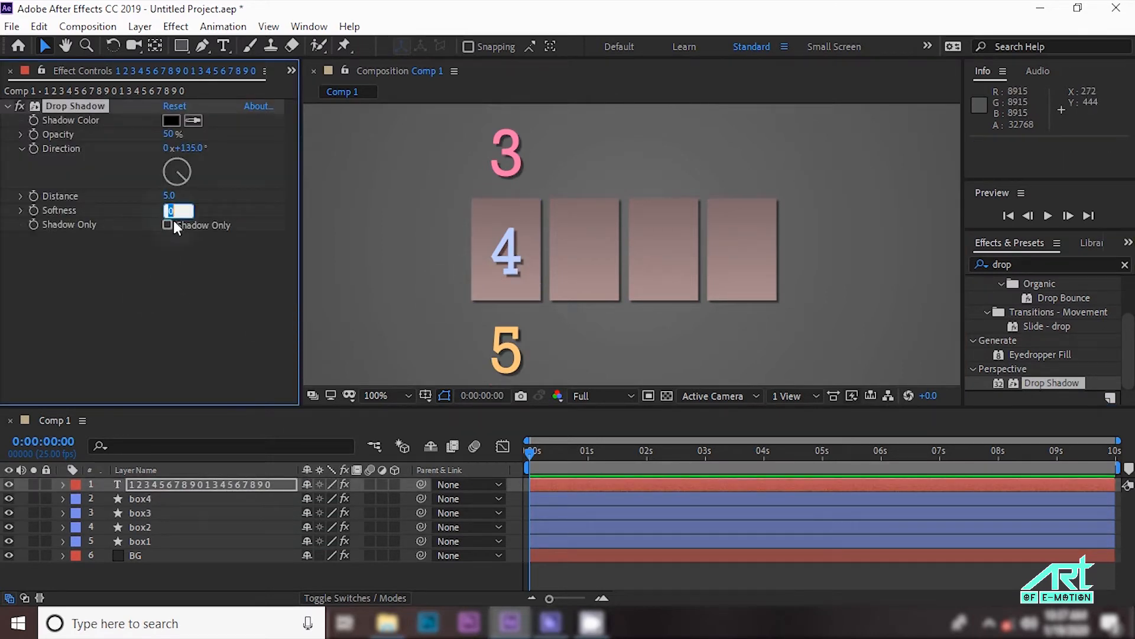
pyautogui.write('3')
pyautogui.click(178, 246)
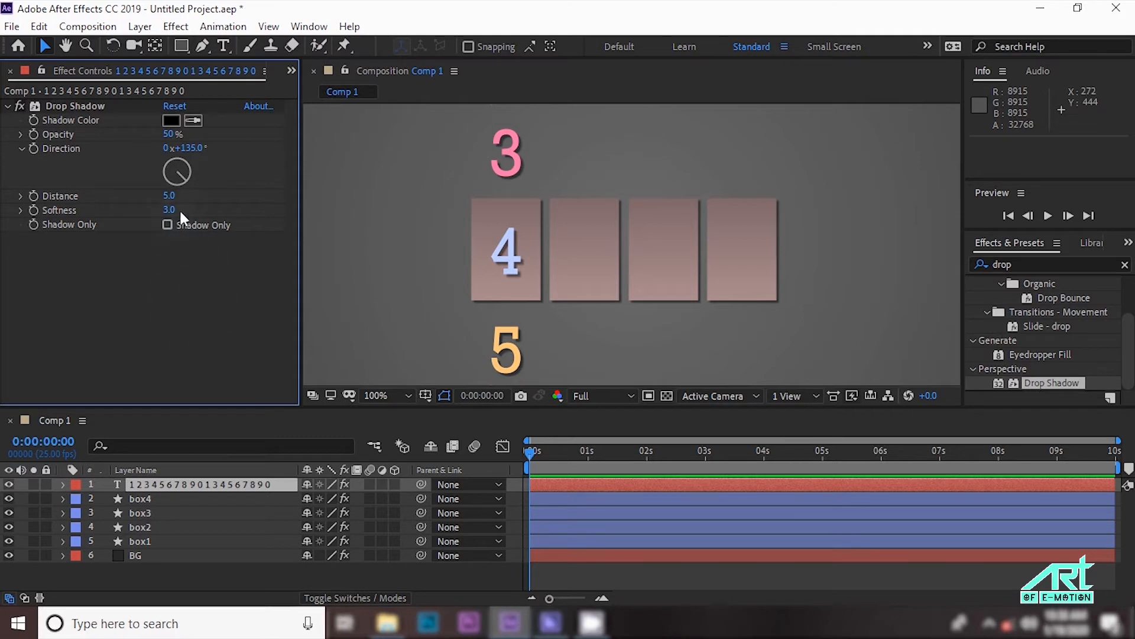
pyautogui.write('4')
pyautogui.click(202, 290)
# Rename the number text layer to Number1.
pyautogui.click(200, 481)
pyautogui.rightClick(200, 480)
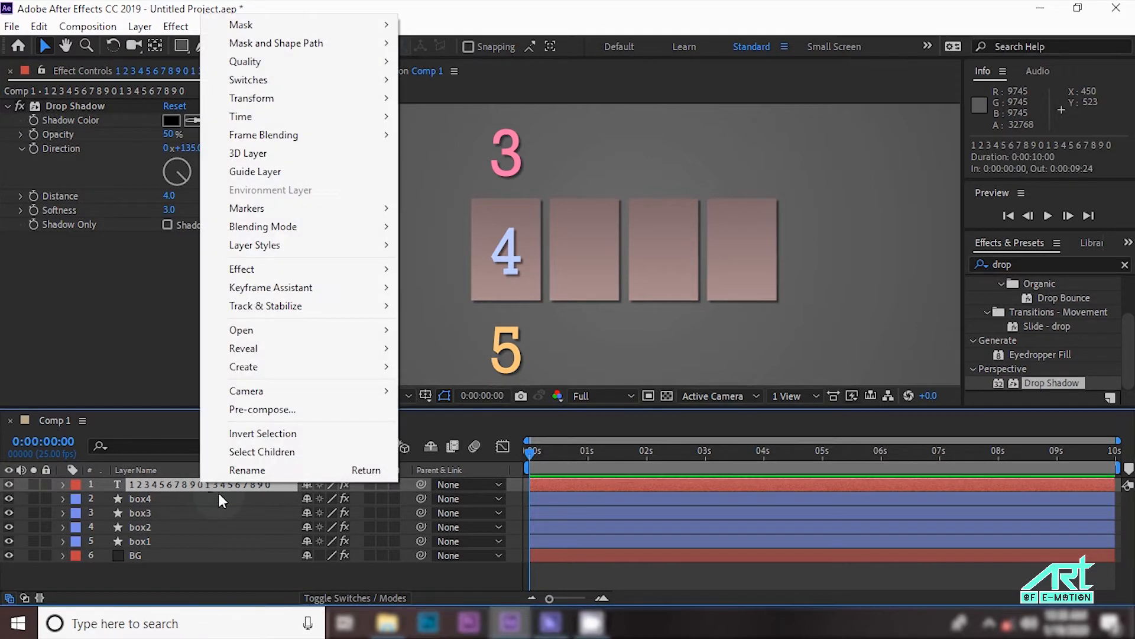
pyautogui.click(240, 470)
pyautogui.write('Number1')
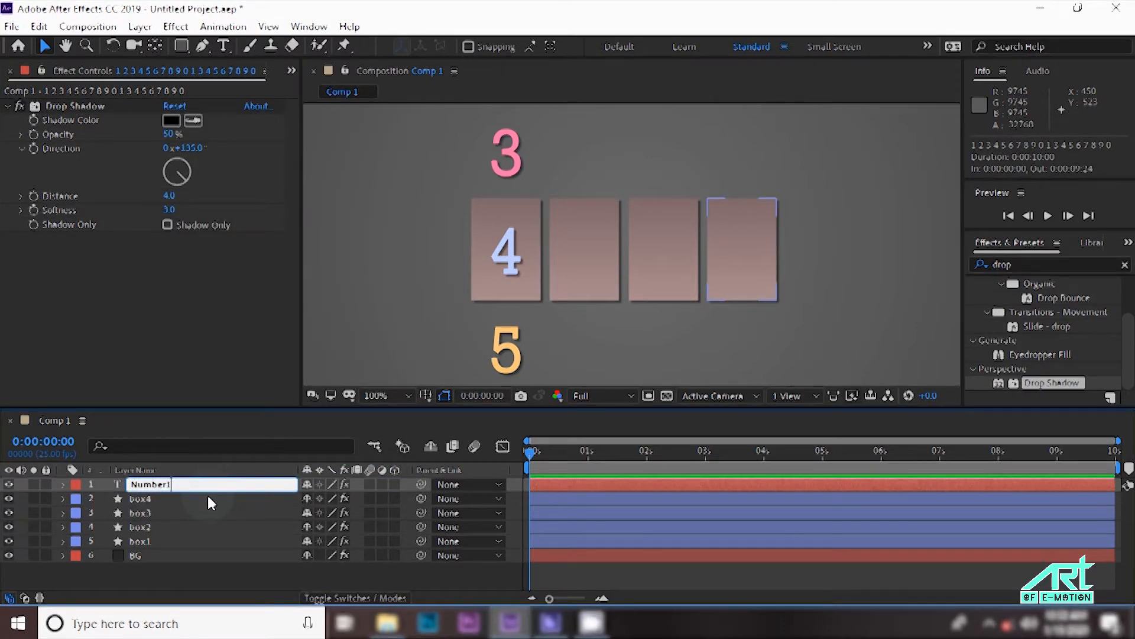
pyautogui.press('Return')
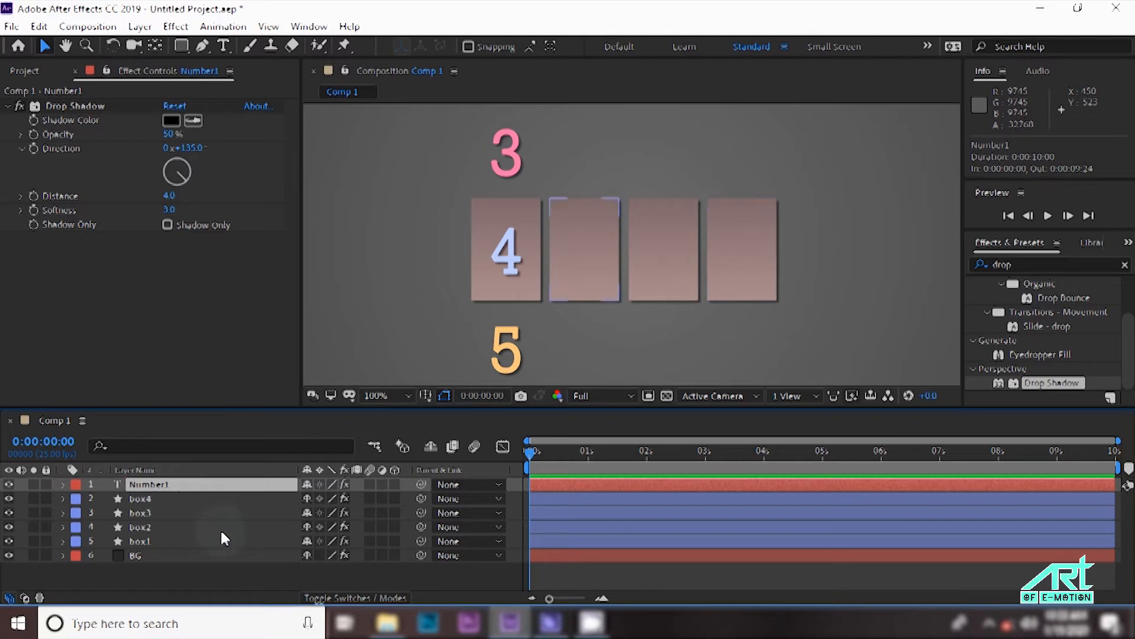
# Duplicate the Number1 layer and place the copy over the second box with its 2 centered inside.
pyautogui.click(39, 27)
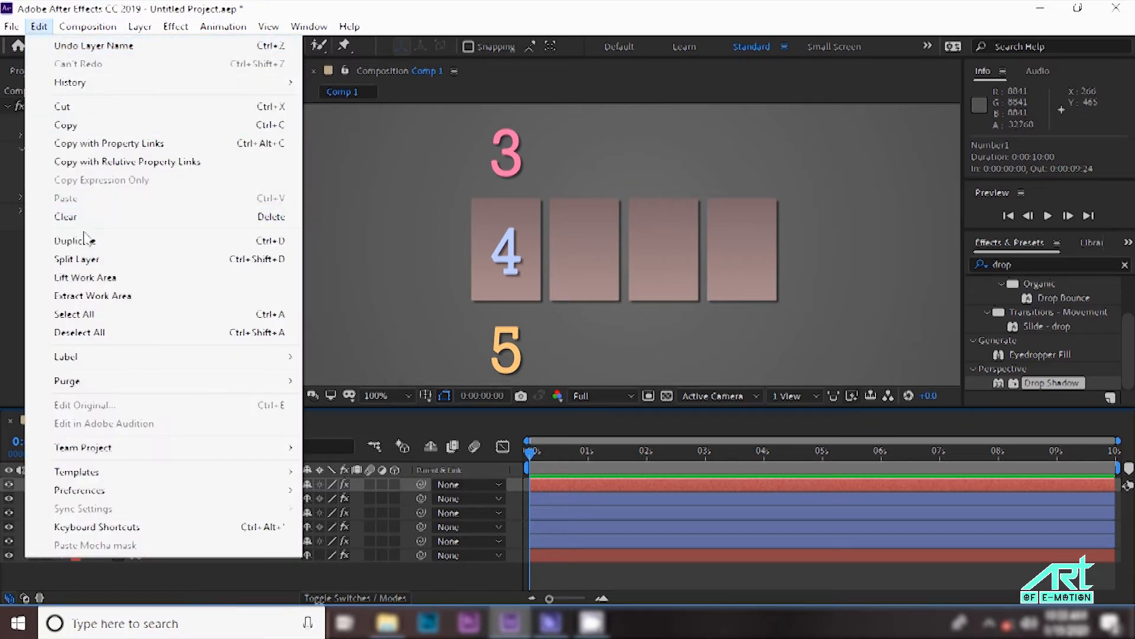
pyautogui.click(71, 451)
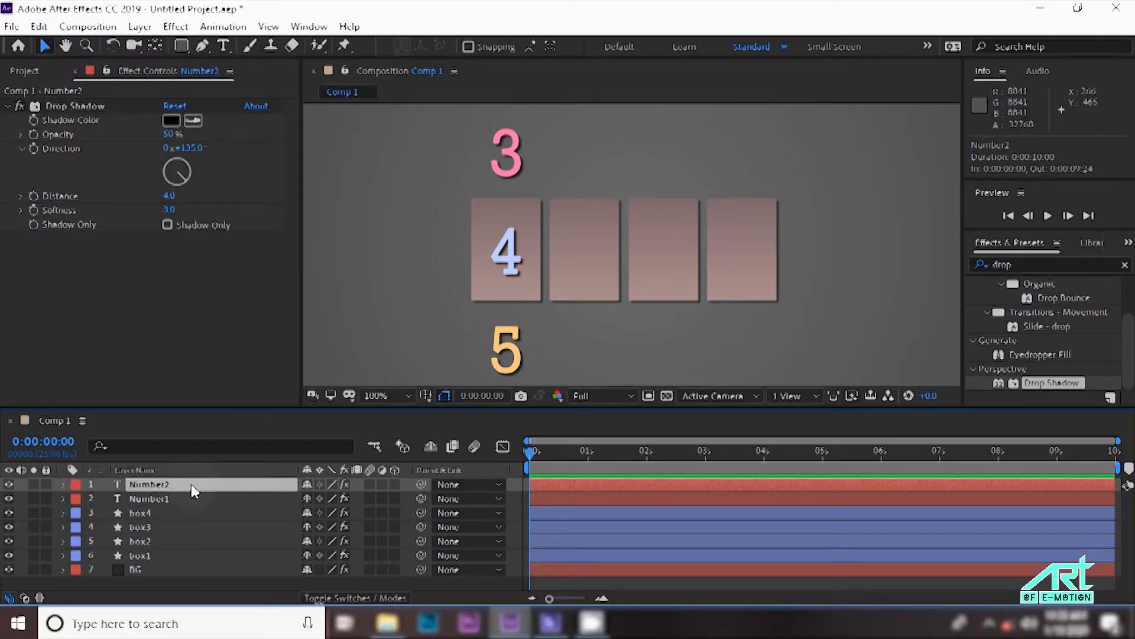
pyautogui.press('Return')
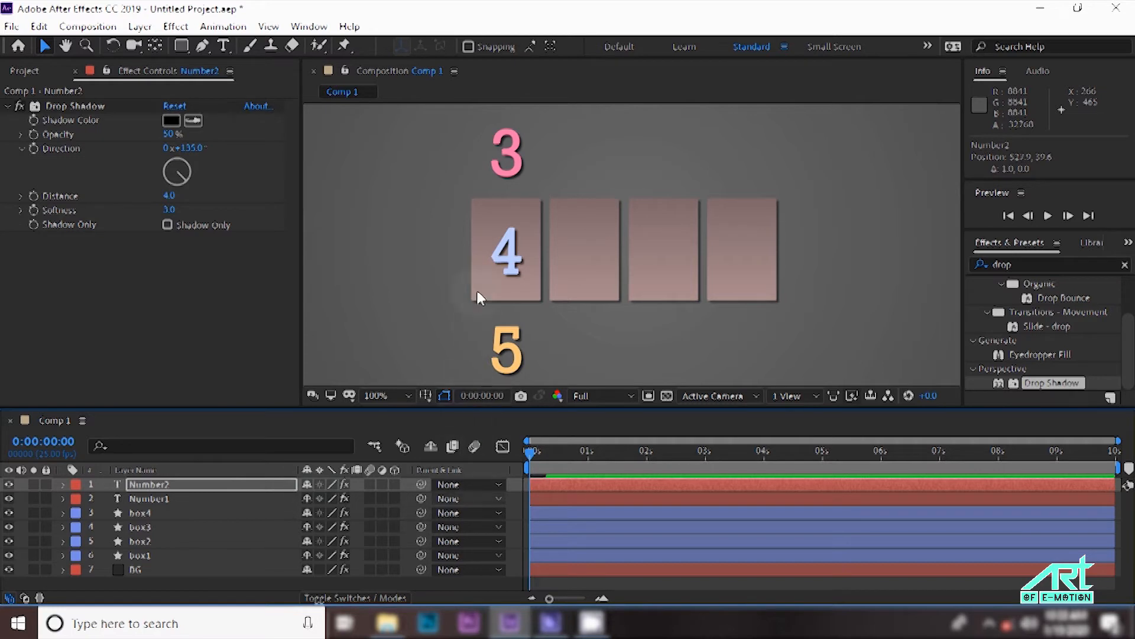
pyautogui.moveTo(513, 259); pyautogui.dragTo(586, 254)
pyautogui.moveTo(583, 197); pyautogui.dragTo(582, 334)
pyautogui.press('Right')
pyautogui.press('Right')
pyautogui.press('Right')
pyautogui.press('Right')
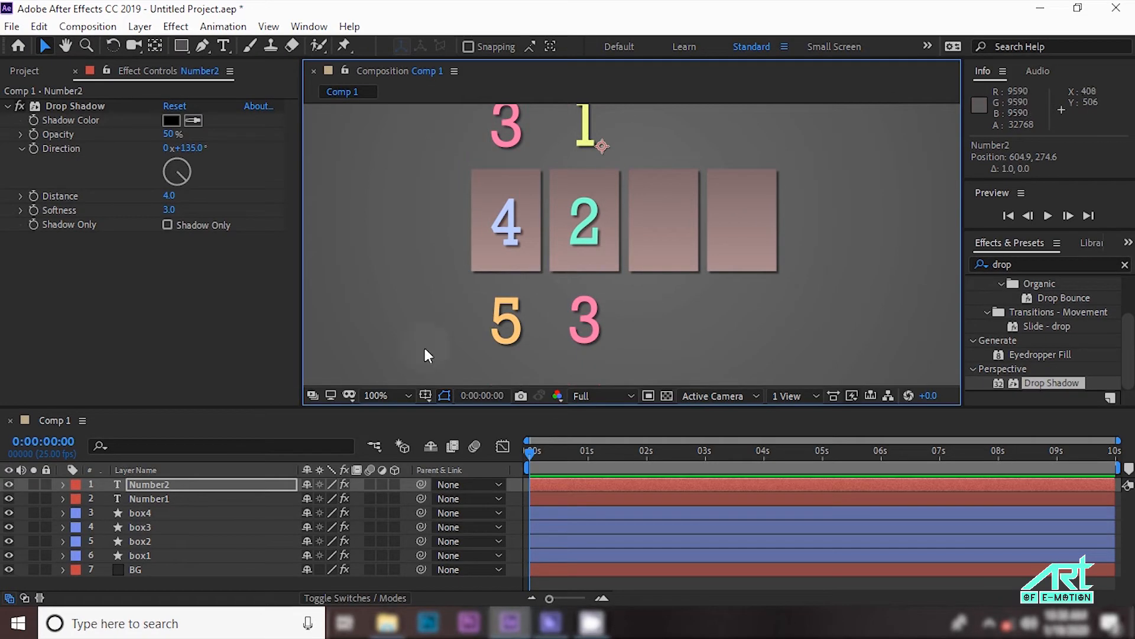
# Duplicate the Number2 layer and place the copy over the third box with its 5 centered inside.
pyautogui.click(201, 488)
pyautogui.hotkey('ctrl', 'd')
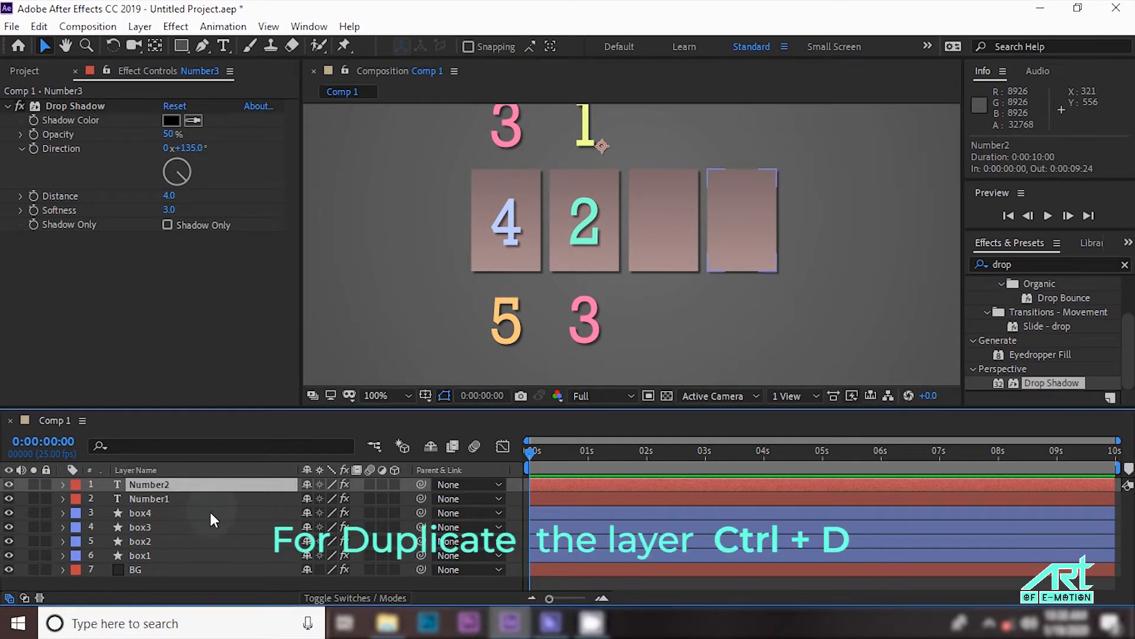
pyautogui.moveTo(586, 240); pyautogui.dragTo(662, 149)
pyautogui.moveTo(646, 333); pyautogui.dragTo(655, 326)
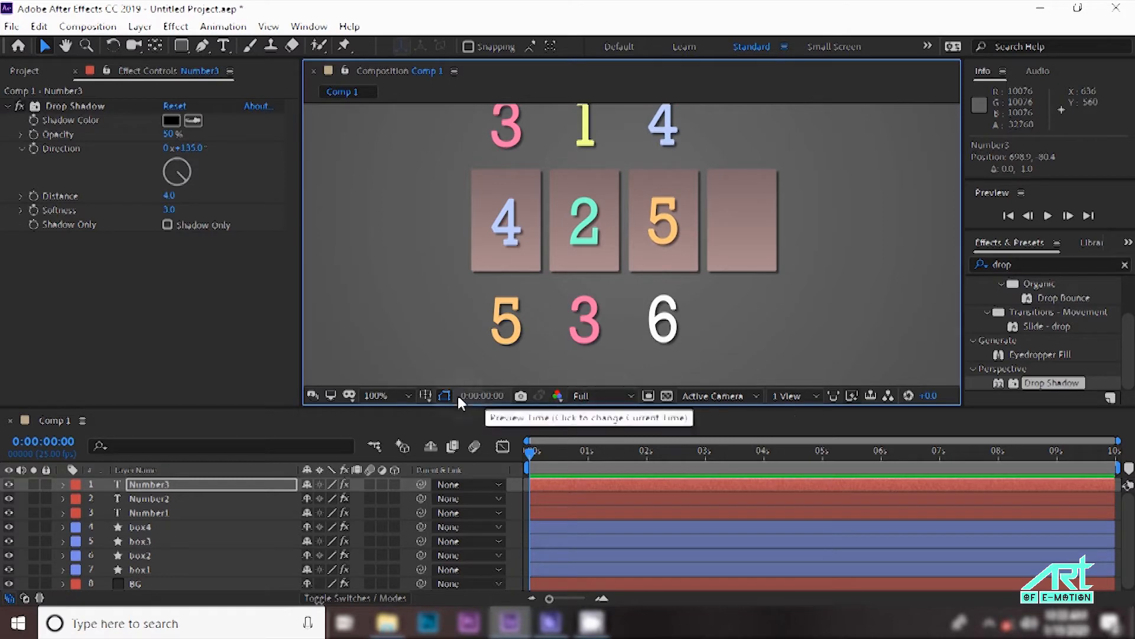
# Duplicate the Number3 layer and place the copy over the fourth box with its 3 centered inside.
pyautogui.click(158, 485)
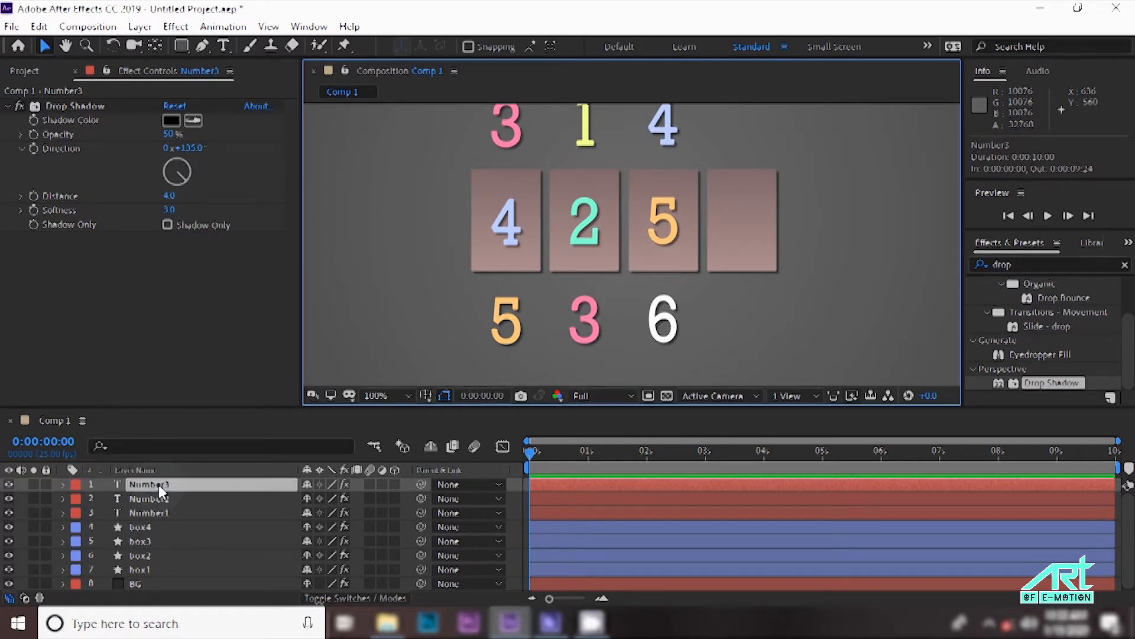
pyautogui.click(39, 26)
pyautogui.click(89, 260)
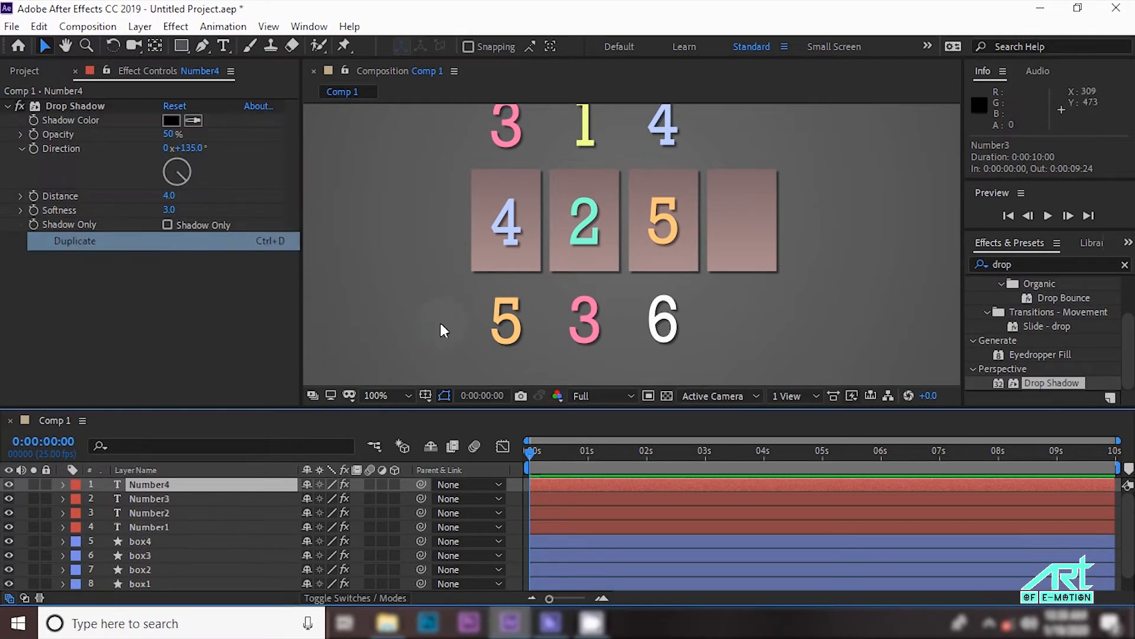
pyautogui.moveTo(670, 222); pyautogui.dragTo(747, 318)
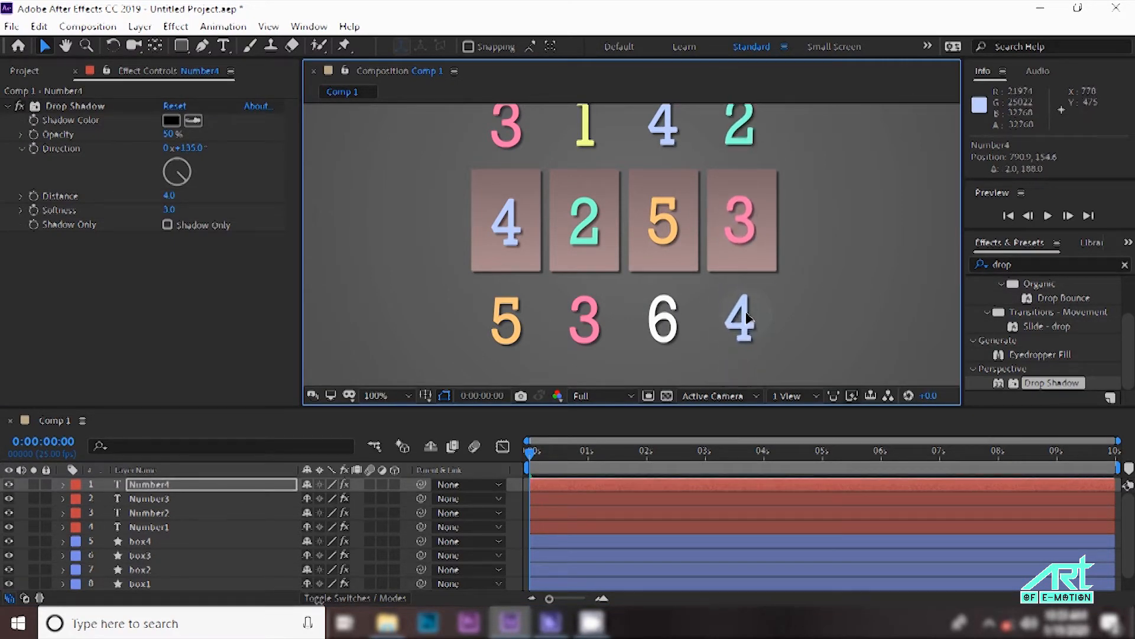
pyautogui.press('Right')
pyautogui.press('Right')
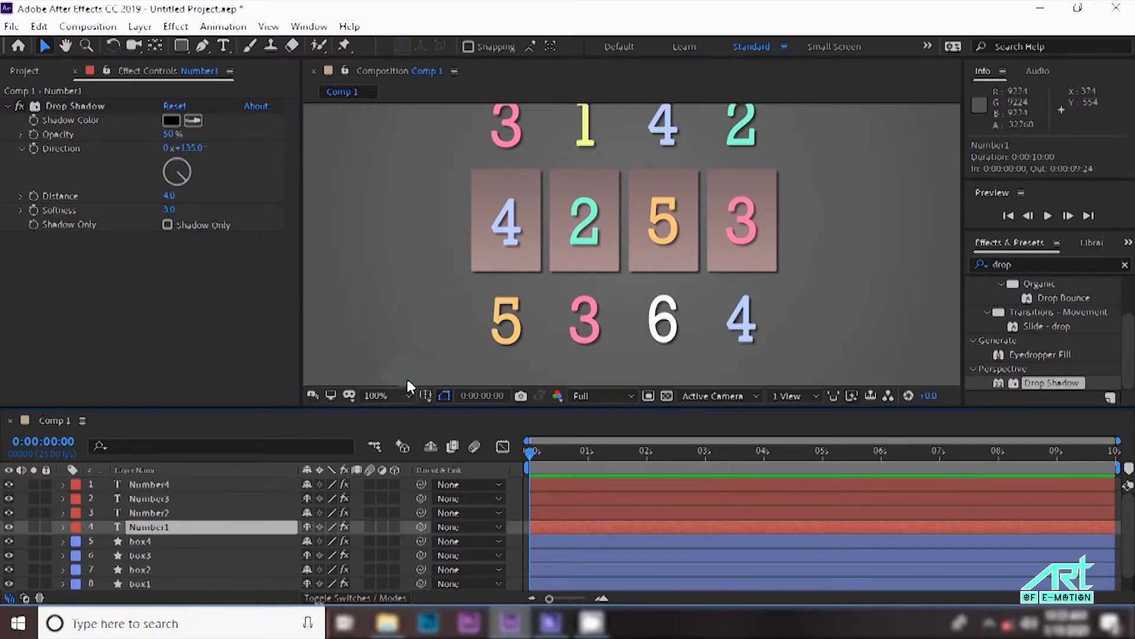
# Set a Position keyframe for the Number1 layer at 1 second.
pyautogui.click(386, 392)
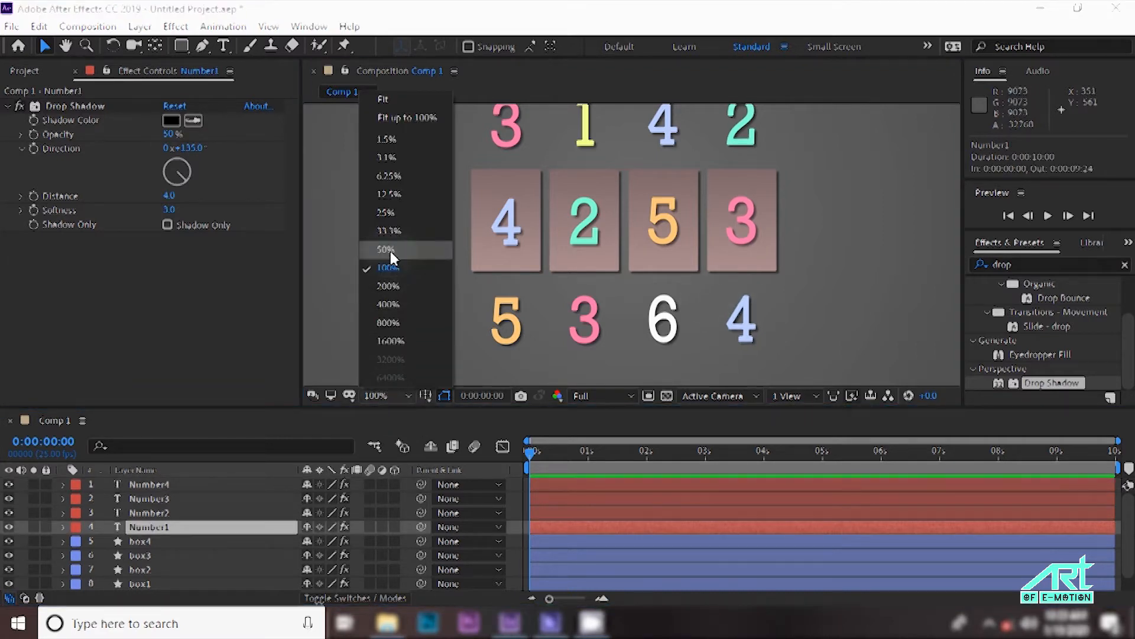
pyautogui.click(391, 251)
pyautogui.click(157, 525)
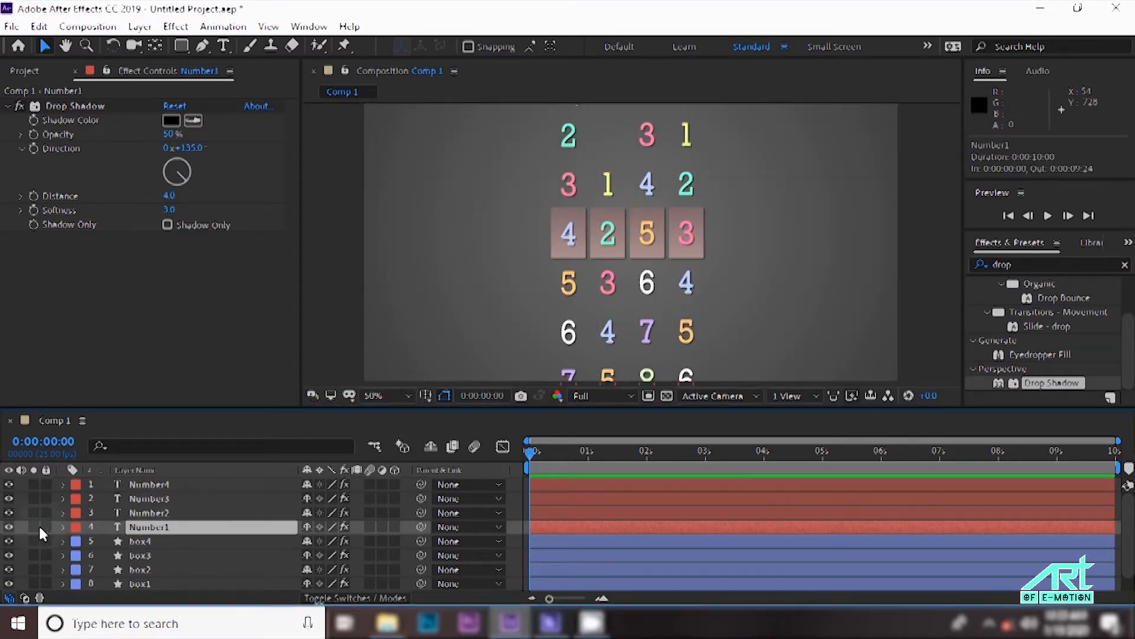
pyautogui.click(63, 527)
pyautogui.click(79, 571)
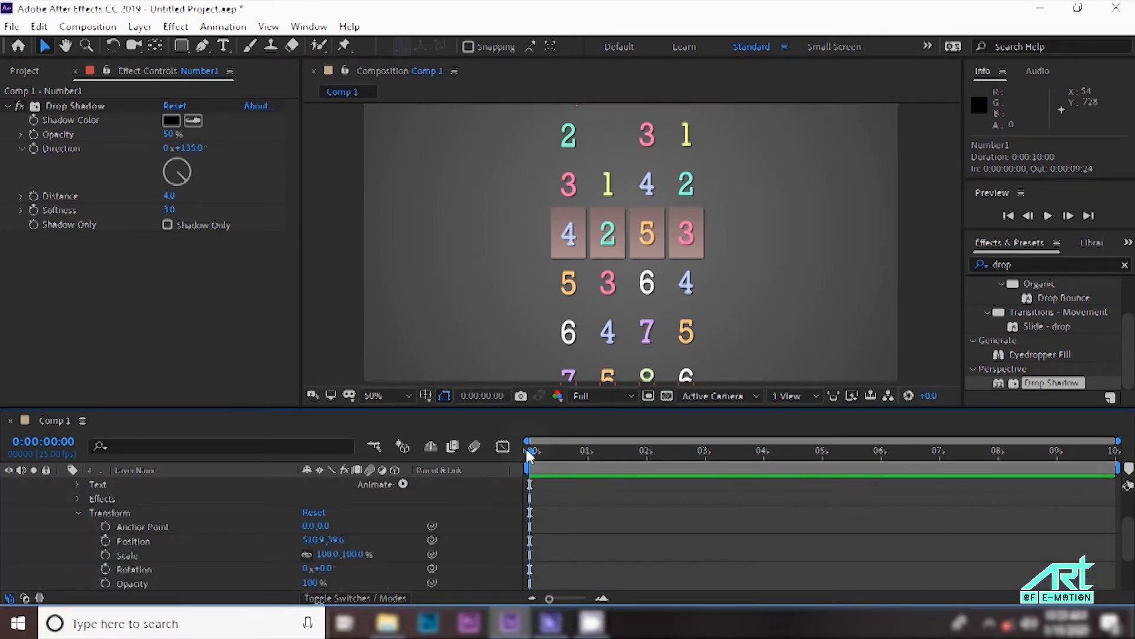
pyautogui.moveTo(585, 473); pyautogui.dragTo(588, 473)
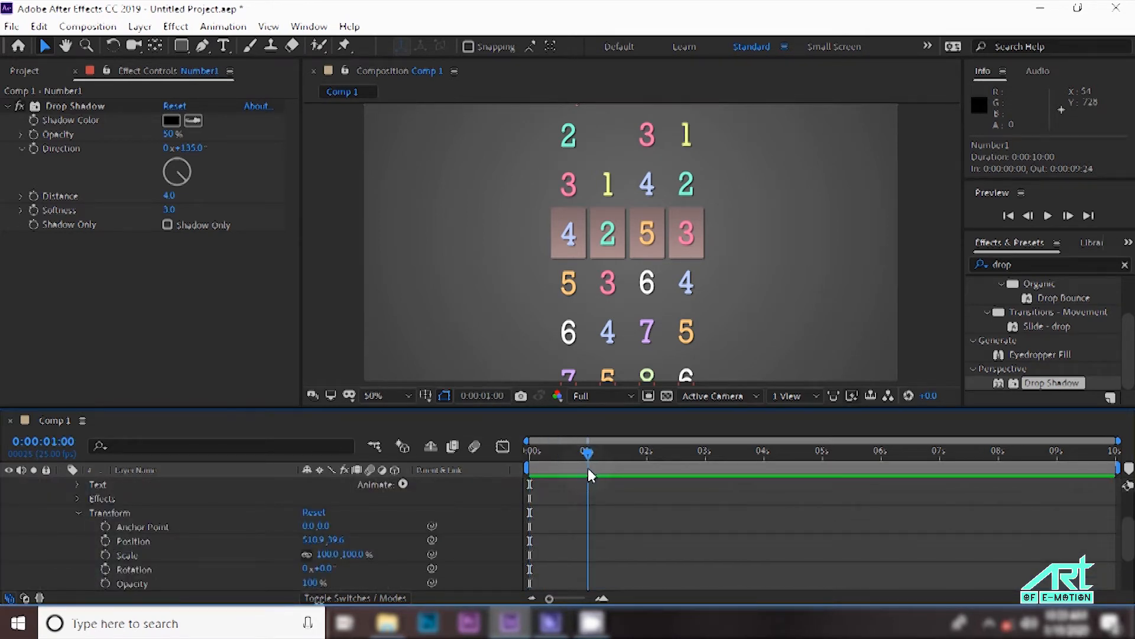
pyautogui.click(106, 541)
# Add a Position keyframe for Number1 at 7 seconds with the column moved up to a vertical position of -824.4.
pyautogui.moveTo(584, 455); pyautogui.dragTo(726, 464)
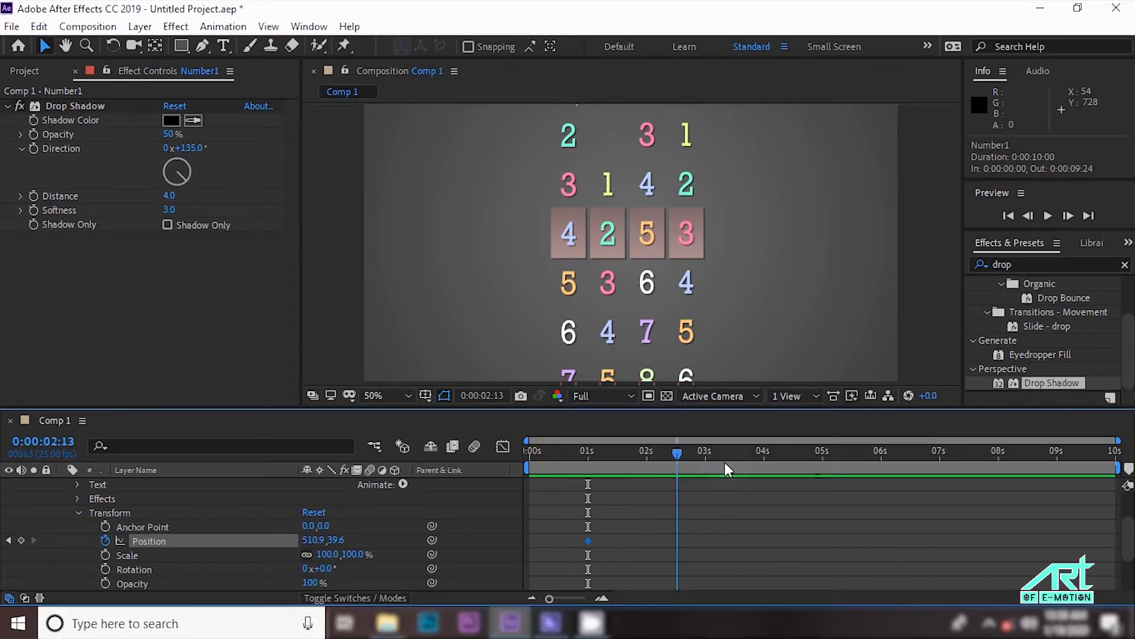
pyautogui.moveTo(935, 468); pyautogui.dragTo(941, 463)
pyautogui.moveTo(335, 540); pyautogui.dragTo(759, 548)
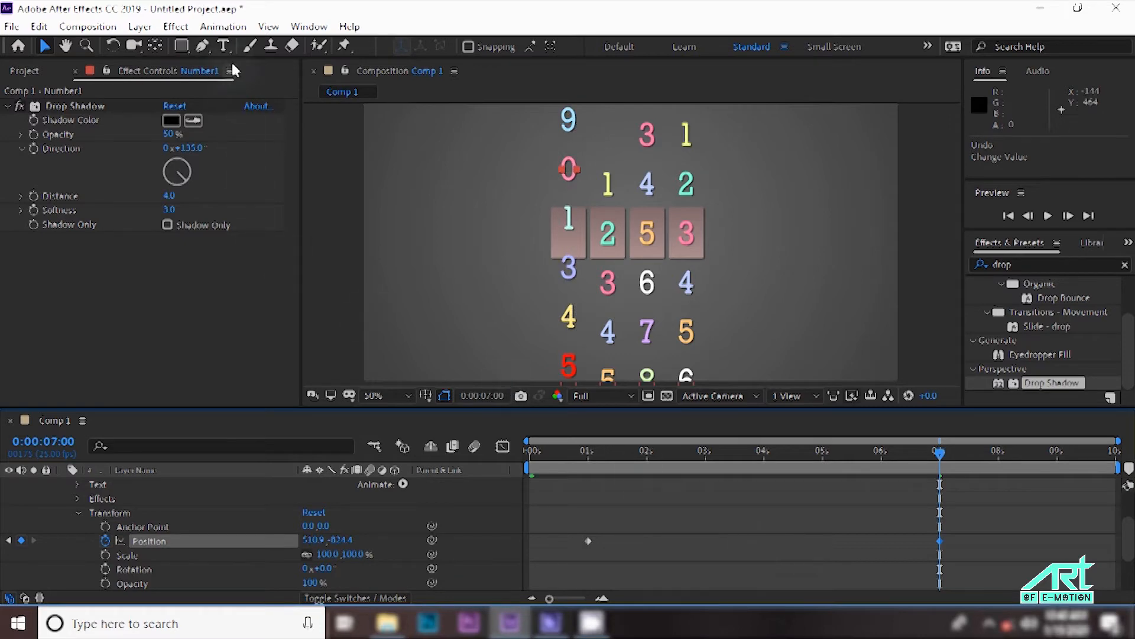
# Insert the missing 2 between the lower 1 and 3 in the Number1 column and select the new digit.
pyautogui.click(225, 45)
pyautogui.click(570, 233)
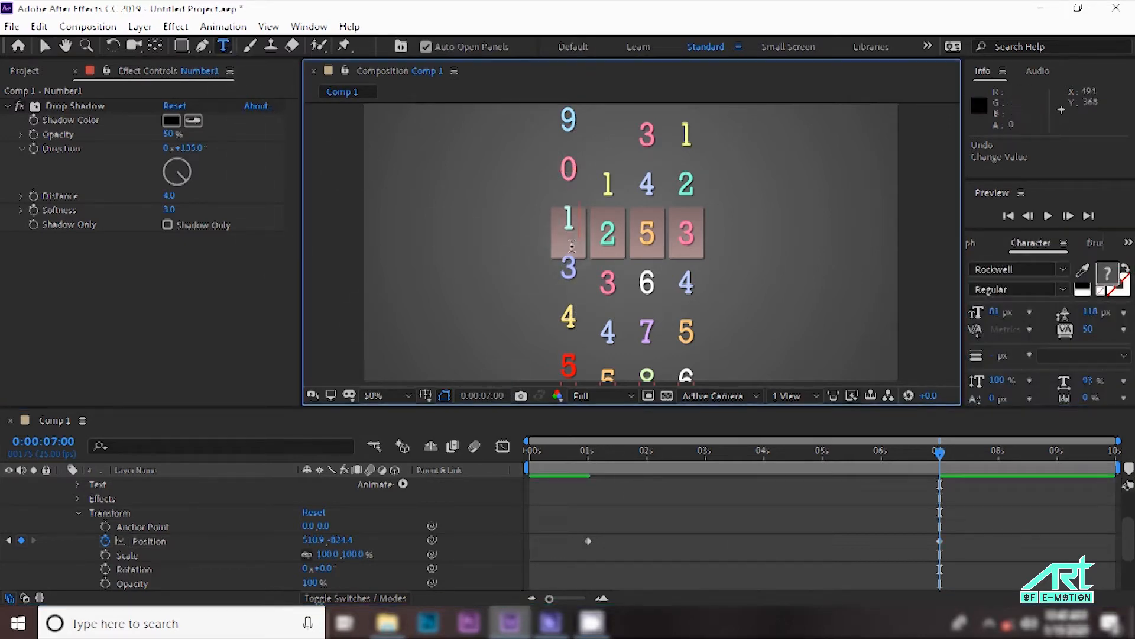
pyautogui.press('Return')
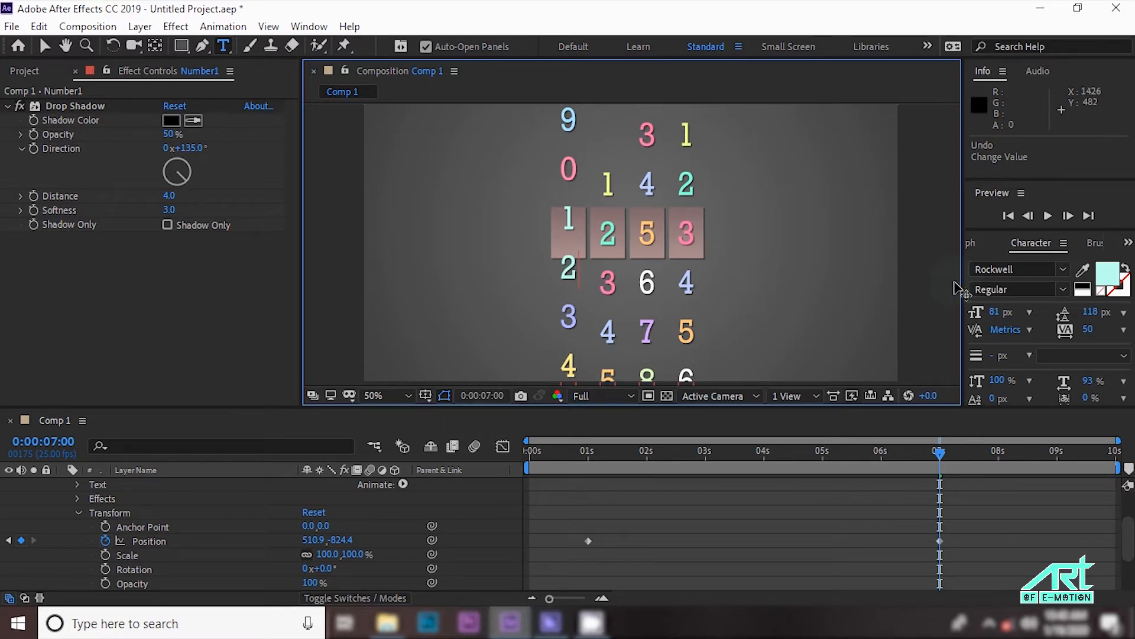
pyautogui.write('2')
pyautogui.doubleClick(565, 269)
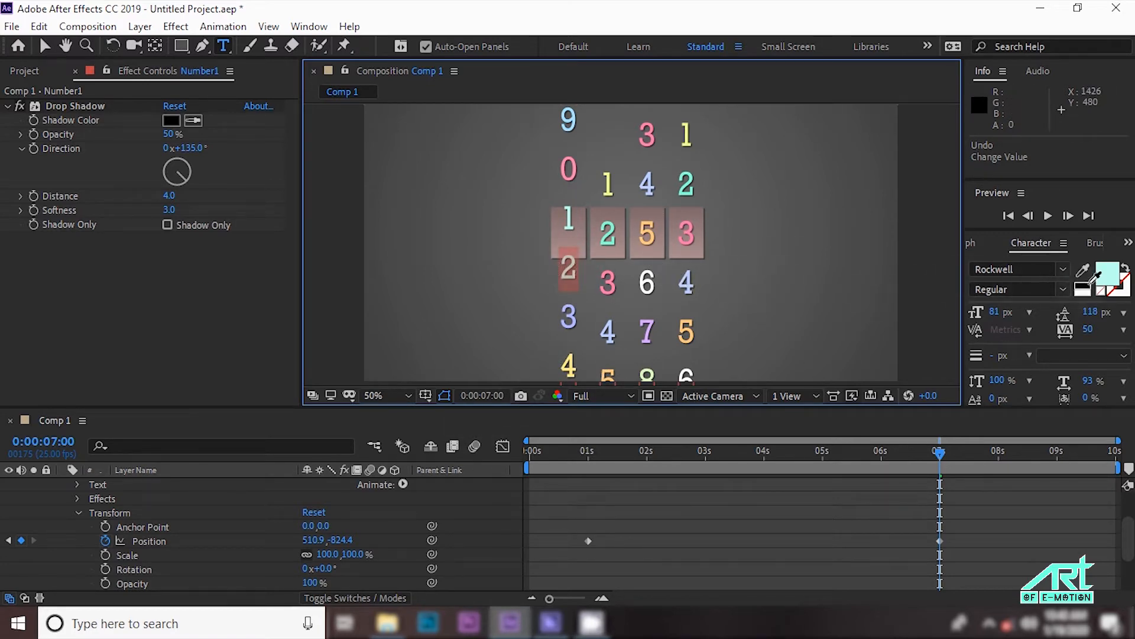
# Recolor the newly inserted 2 in the Number1 column light green.
pyautogui.click(1106, 274)
pyautogui.moveTo(834, 320); pyautogui.dragTo(835, 384)
pyautogui.click(973, 247)
# Set Number1's vertical position at the 7-second keyframe to -905.4, centering the new 2 in the first box.
pyautogui.click(45, 46)
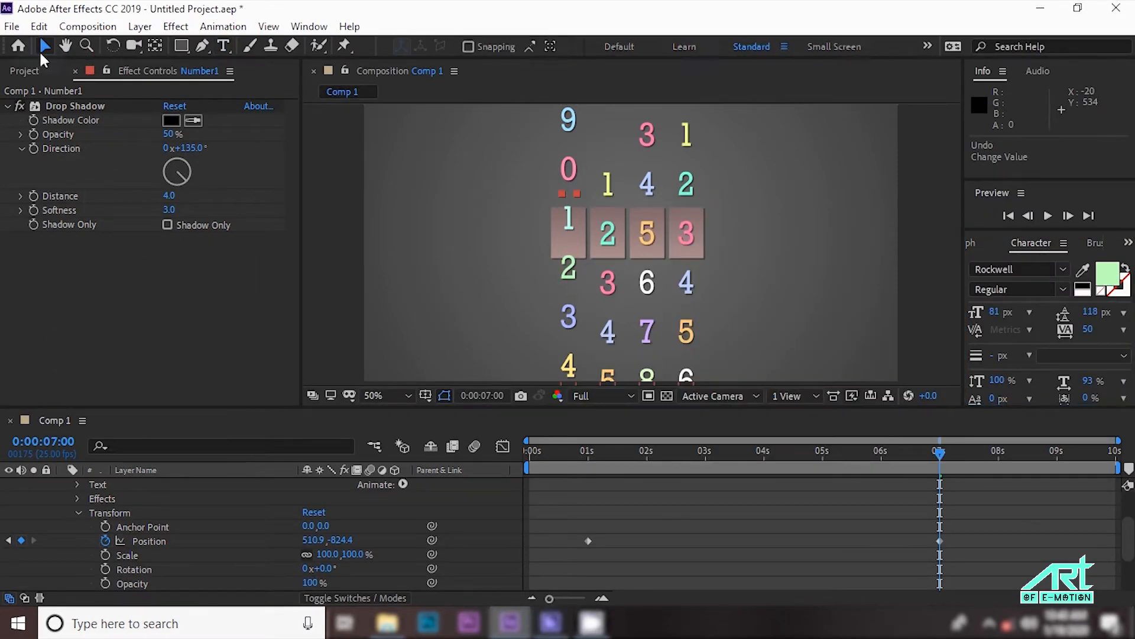
pyautogui.click(158, 541)
pyautogui.moveTo(332, 540); pyautogui.dragTo(261, 556)
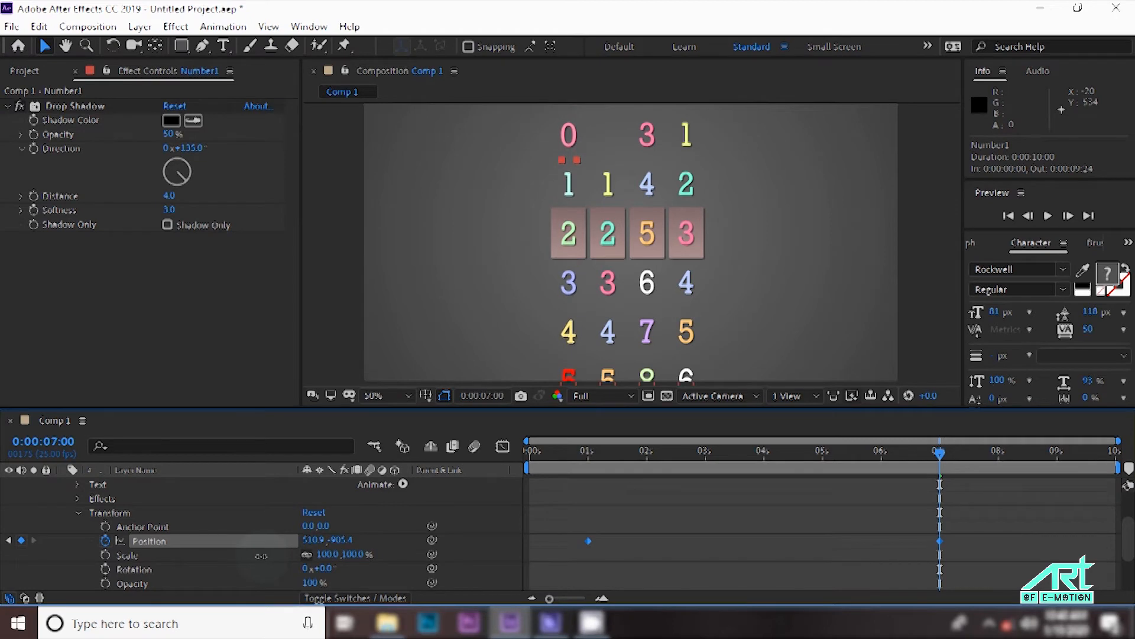
# Apply Easy Ease to both Position keyframes of the Number1 layer.
pyautogui.moveTo(965, 539); pyautogui.dragTo(616, 562)
pyautogui.rightClick(588, 542)
pyautogui.moveTo(619, 534)
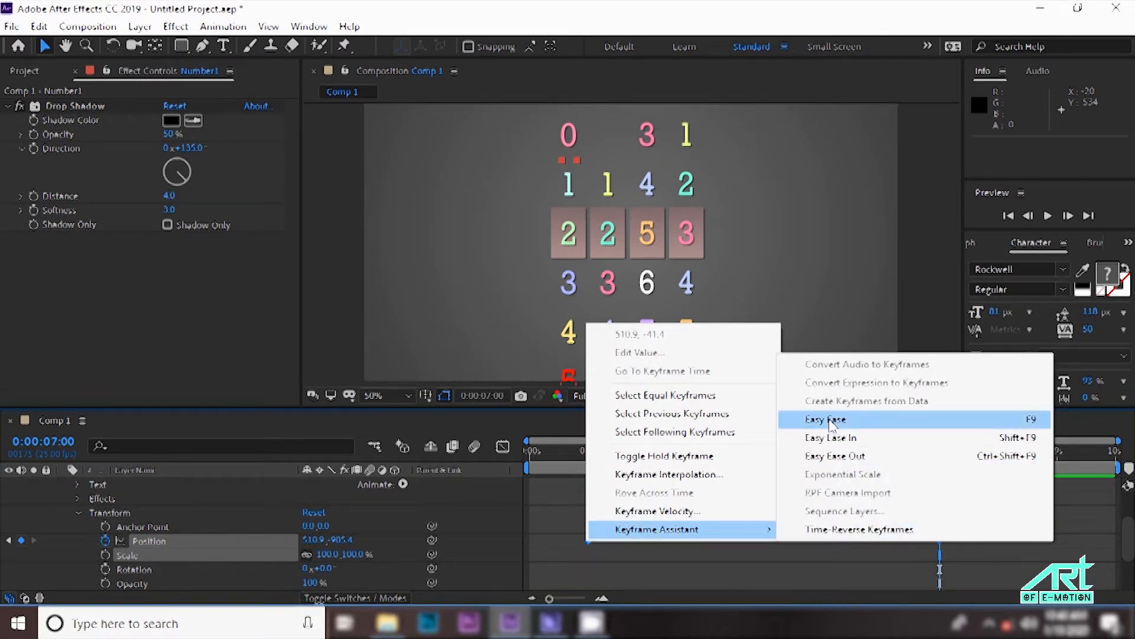
pyautogui.click(831, 420)
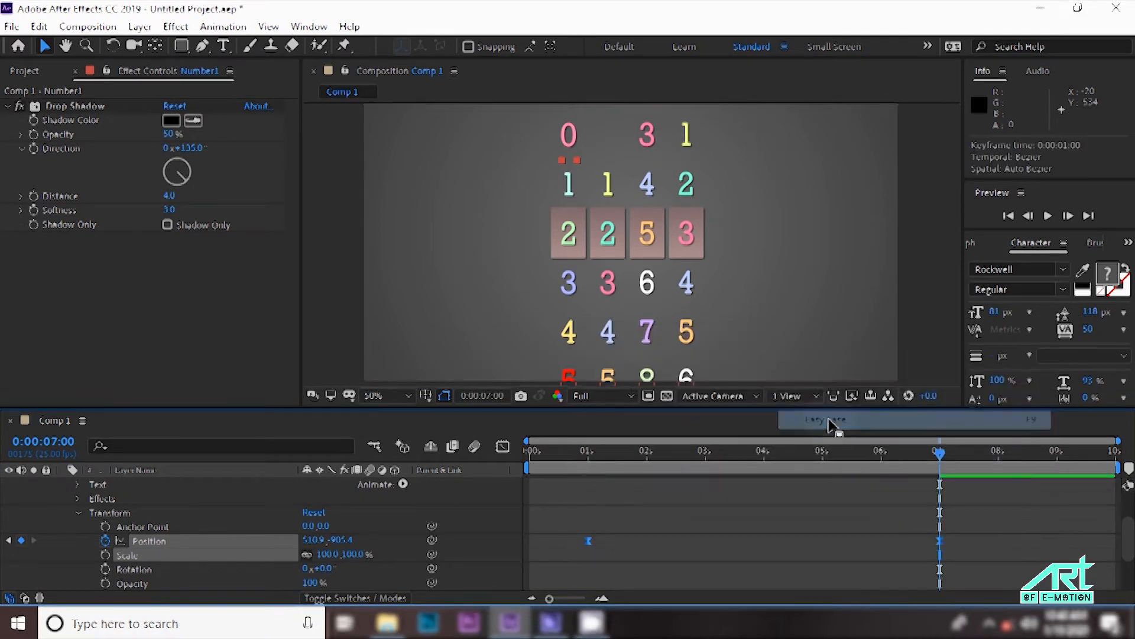
# Lengthen the first Number1 keyframe's easing in the speed graph so the speed peaks just before 6 seconds, and preview the scroll.
pyautogui.click(503, 446)
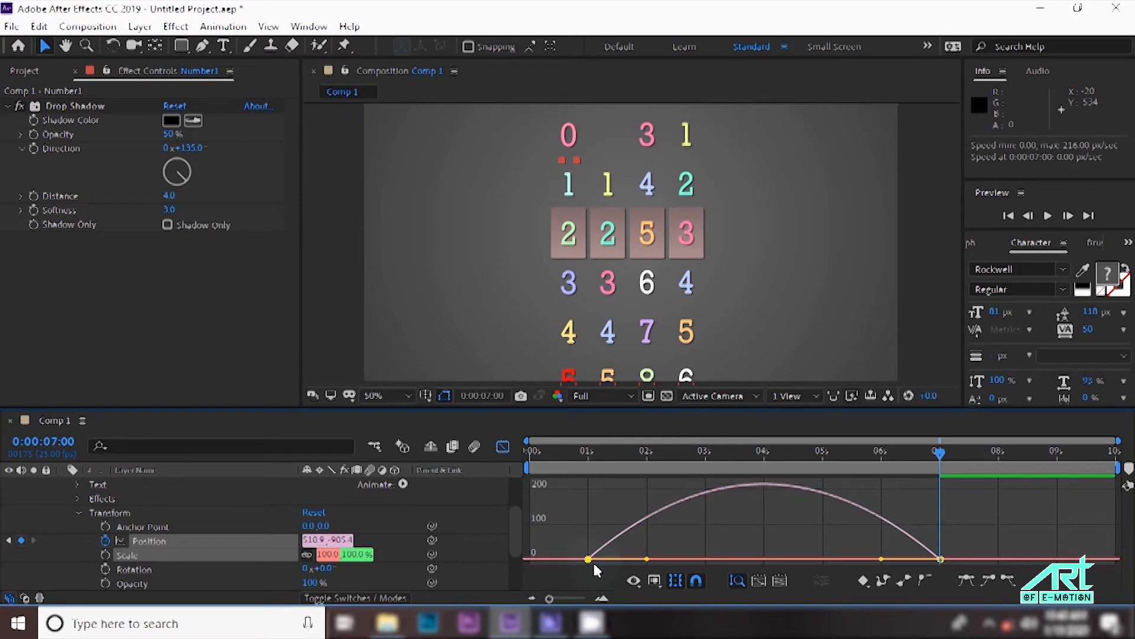
pyautogui.rightClick(614, 513)
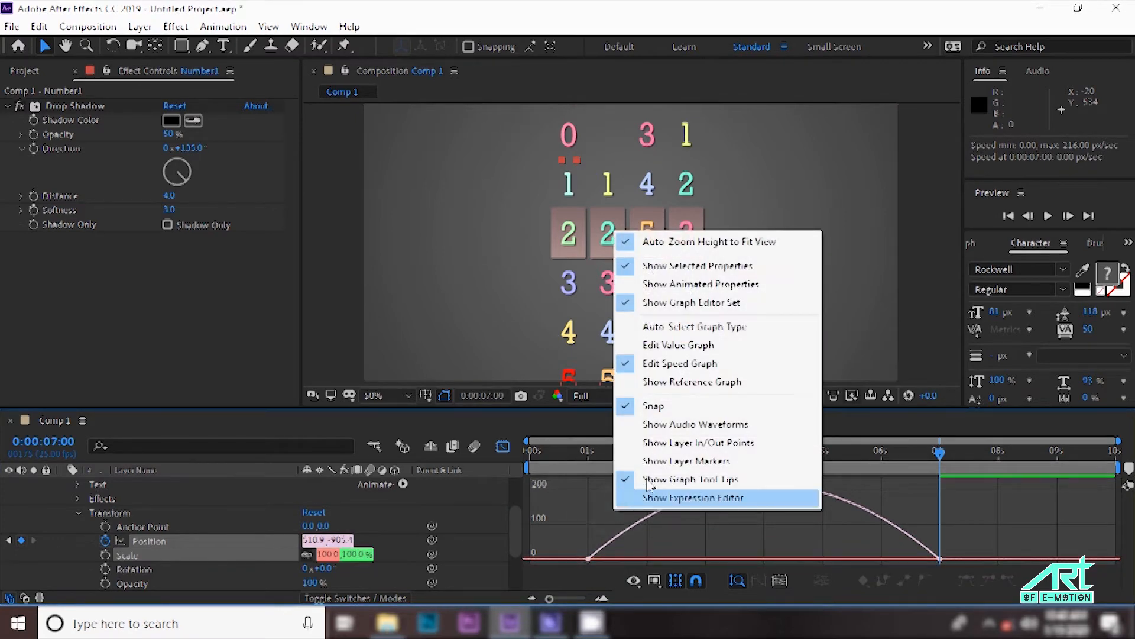
pyautogui.click(584, 552)
pyautogui.moveTo(648, 561); pyautogui.dragTo(763, 559)
pyautogui.click(583, 449)
pyautogui.press('space')
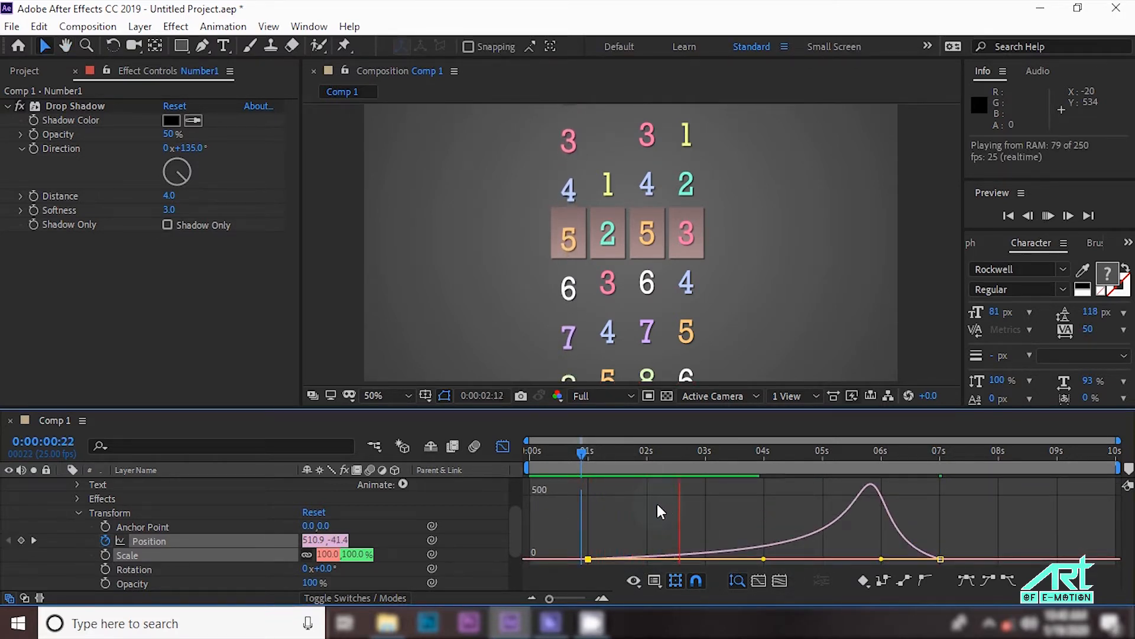
# Set Number1's vertical position at the 1-second keyframe to 38.6 to center the 4 in the first box, and preview the scroll.
pyautogui.click(573, 452)
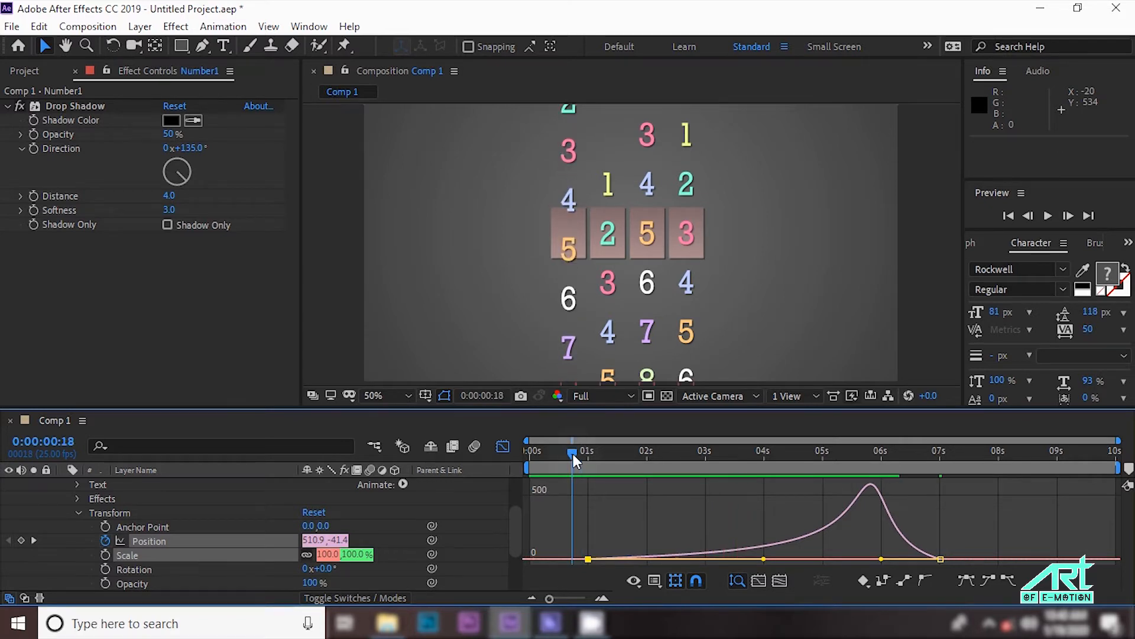
pyautogui.moveTo(573, 453); pyautogui.dragTo(590, 456)
pyautogui.click(503, 446)
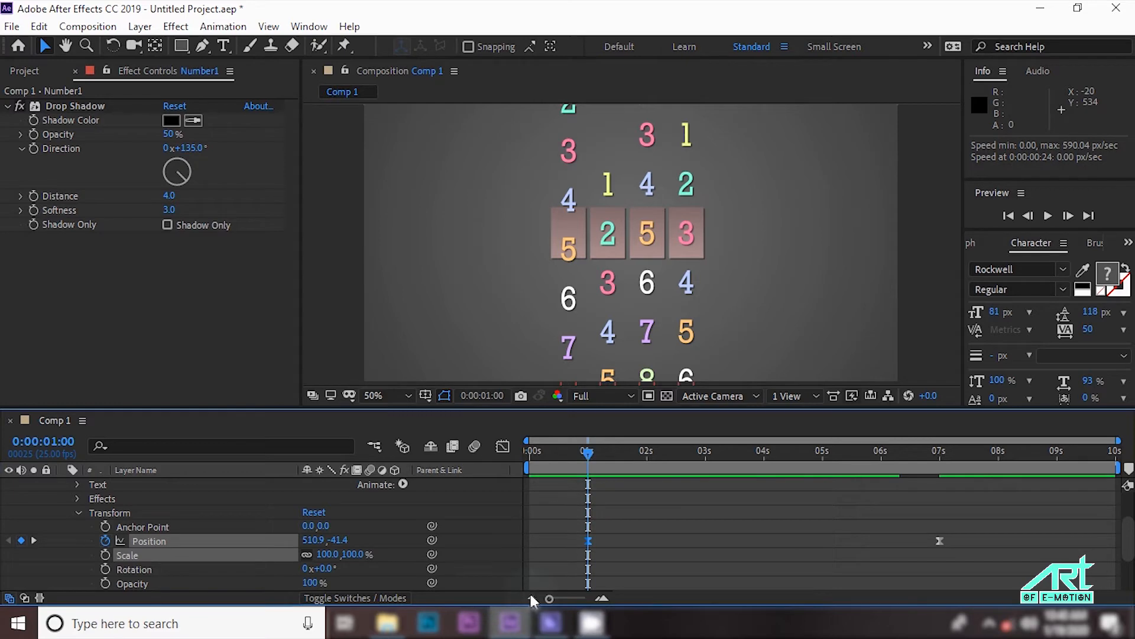
pyautogui.moveTo(550, 598)
pyautogui.mouseDown()
pyautogui.moveTo(563, 599)
pyautogui.moveTo(543, 600)
pyautogui.mouseUp()
pyautogui.moveTo(340, 540); pyautogui.dragTo(395, 553)
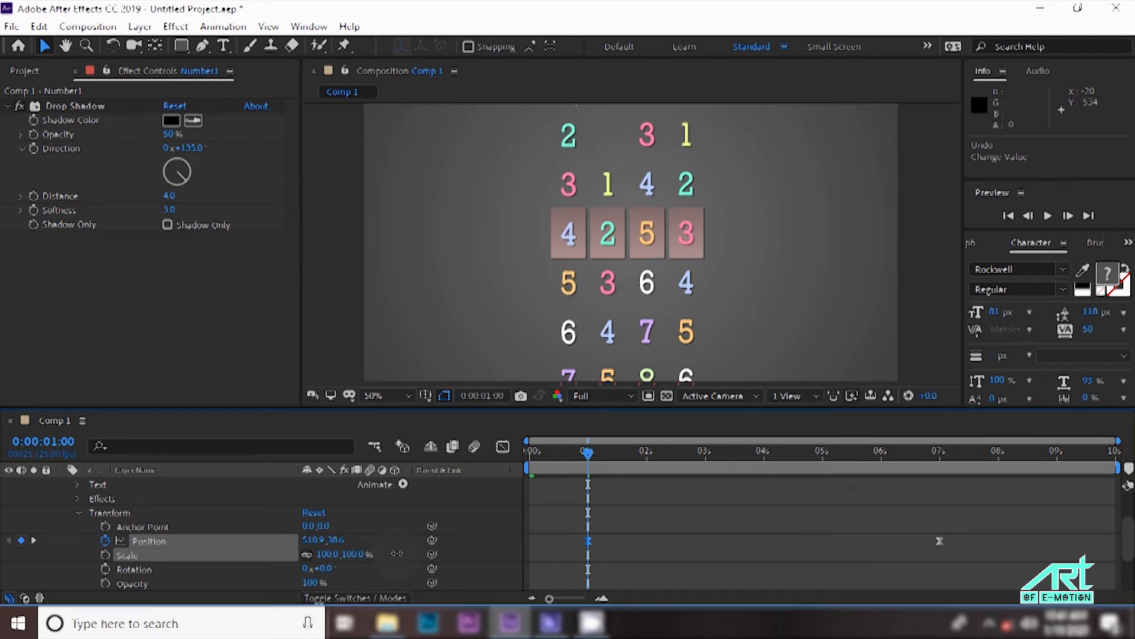
pyautogui.press('space')
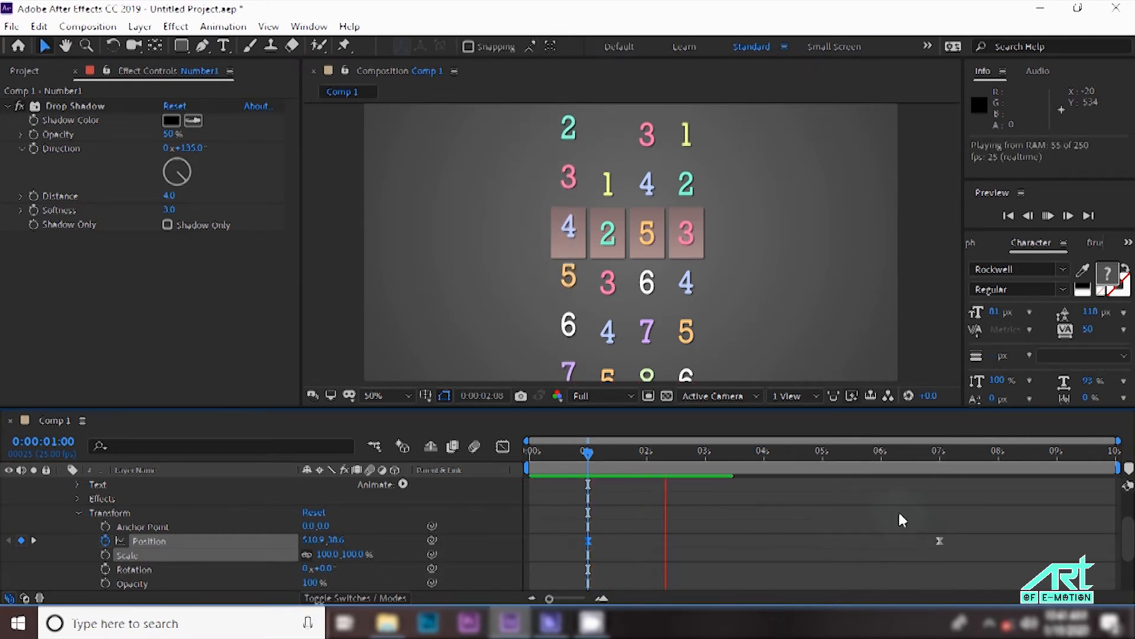
pyautogui.click(939, 516)
# Set a Position keyframe for the Number2 layer at 0:00:01:01.
pyautogui.moveTo(1129, 532); pyautogui.dragTo(1131, 508)
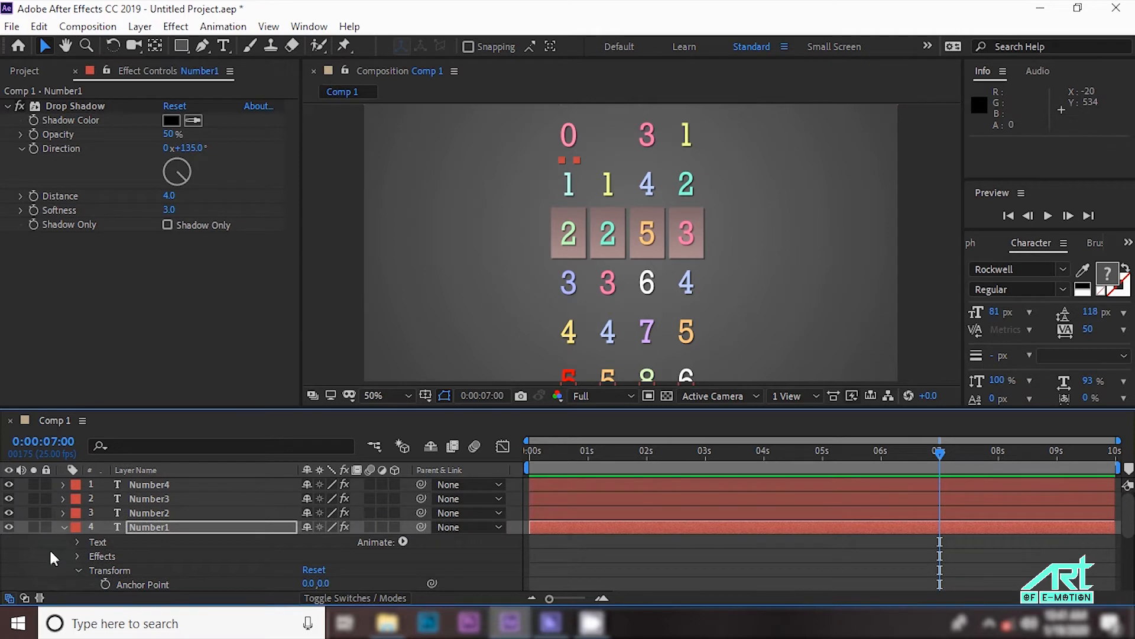
pyautogui.click(63, 526)
pyautogui.click(145, 512)
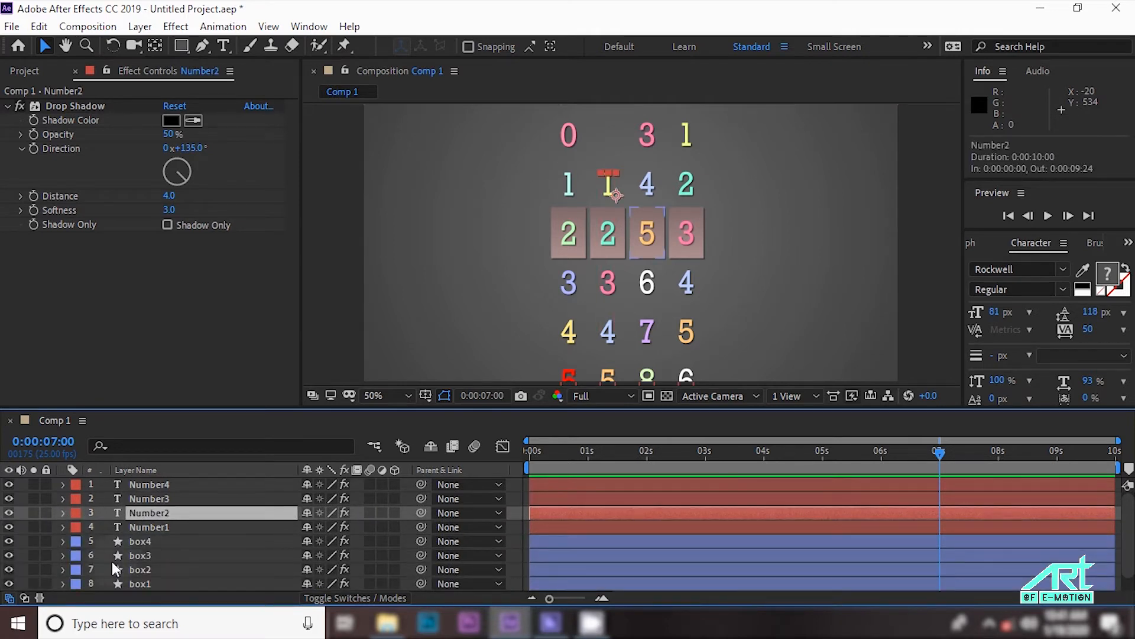
pyautogui.click(63, 513)
pyautogui.click(76, 556)
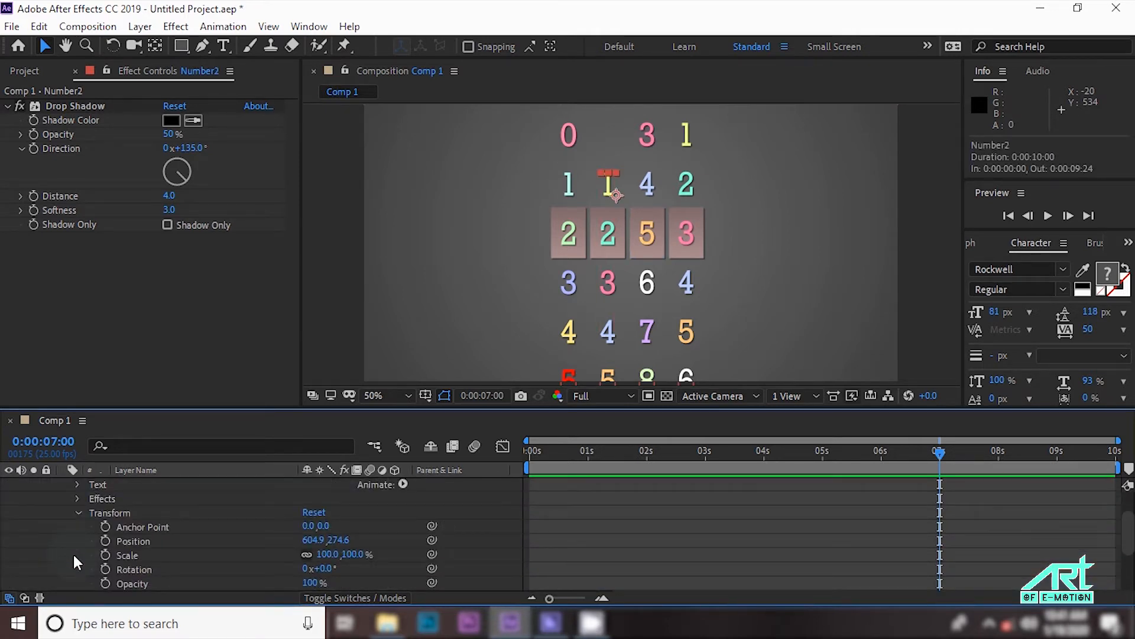
pyautogui.click(590, 454)
pyautogui.click(106, 539)
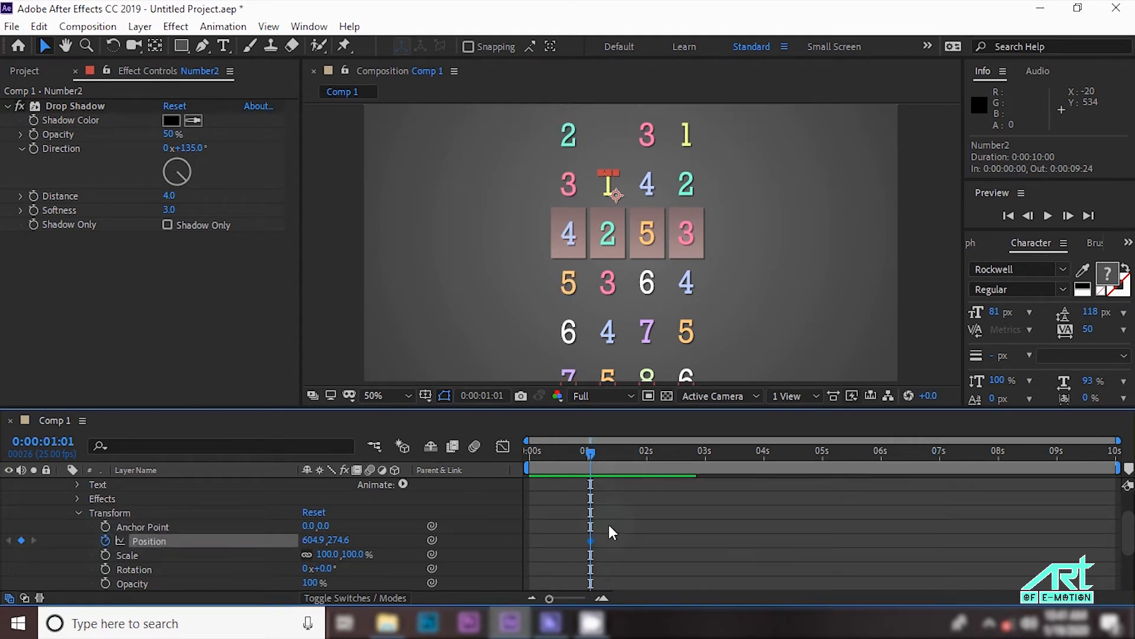
# Add a Position keyframe for Number2 at 7 seconds with the column moved up to a vertical position of -670.4.
pyautogui.moveTo(590, 452); pyautogui.dragTo(783, 460)
pyautogui.moveTo(846, 479); pyautogui.dragTo(940, 467)
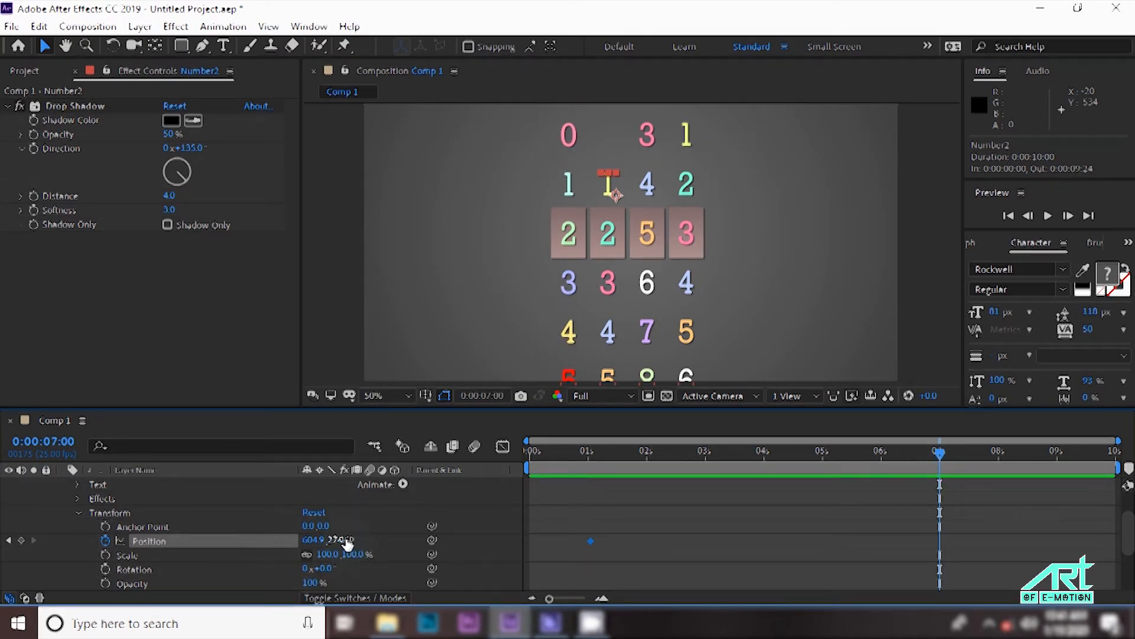
pyautogui.moveTo(327, 539); pyautogui.dragTo(371, 544)
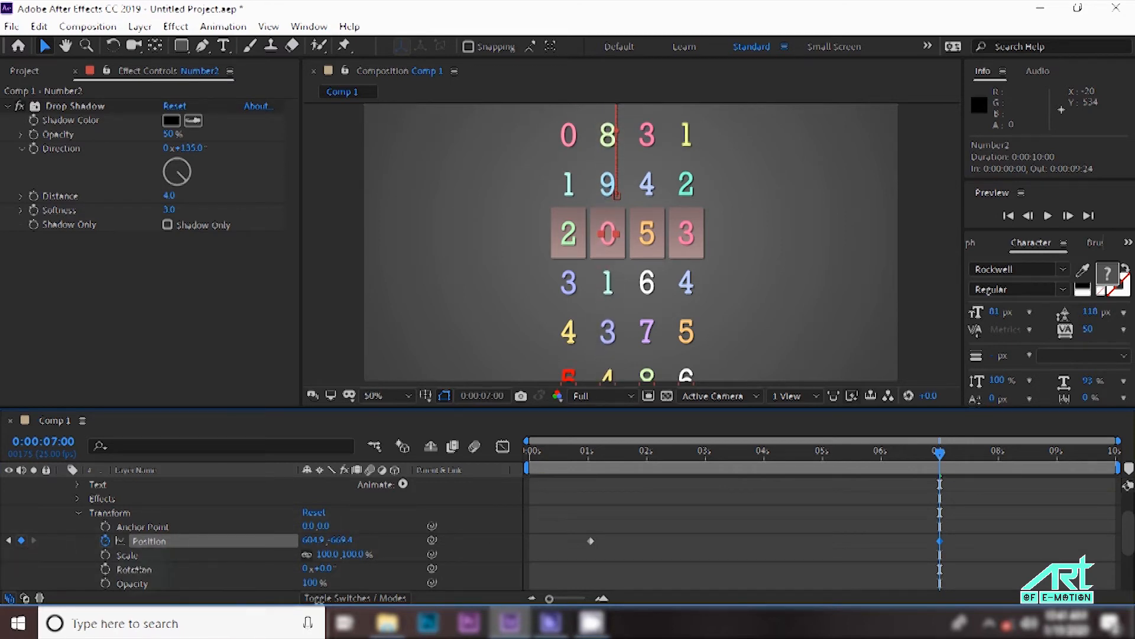
# Preview the Number2 column's scroll from about 1 second.
pyautogui.click(591, 462)
pyautogui.press('space')
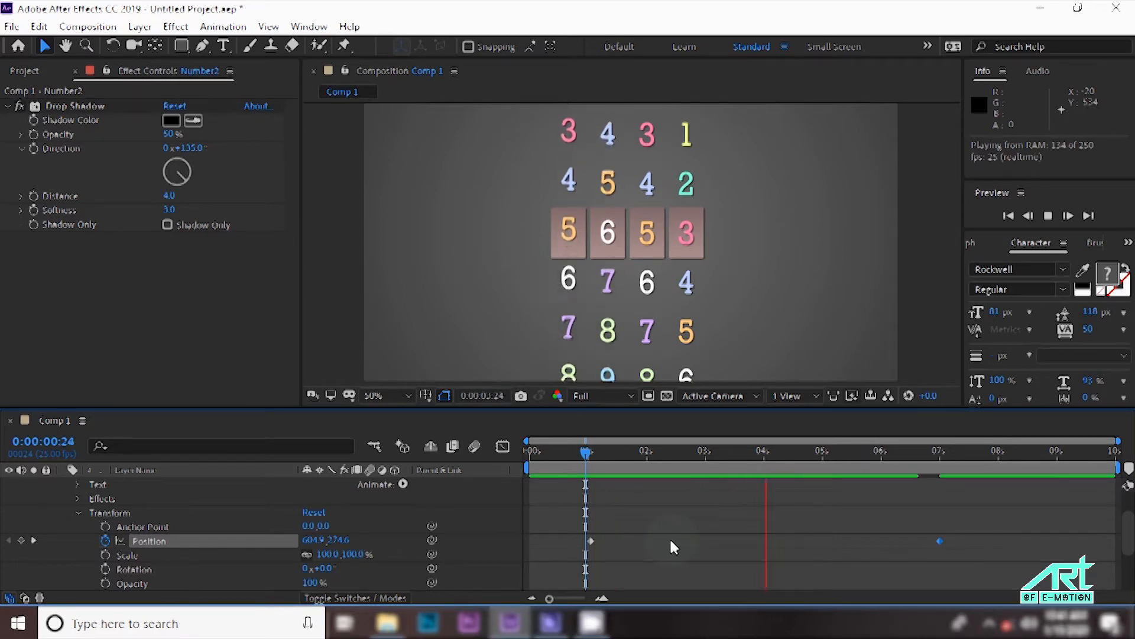
pyautogui.press('space')
# Apply Easy Ease to both Position keyframes of the Number2 layer.
pyautogui.moveTo(970, 547); pyautogui.dragTo(534, 584)
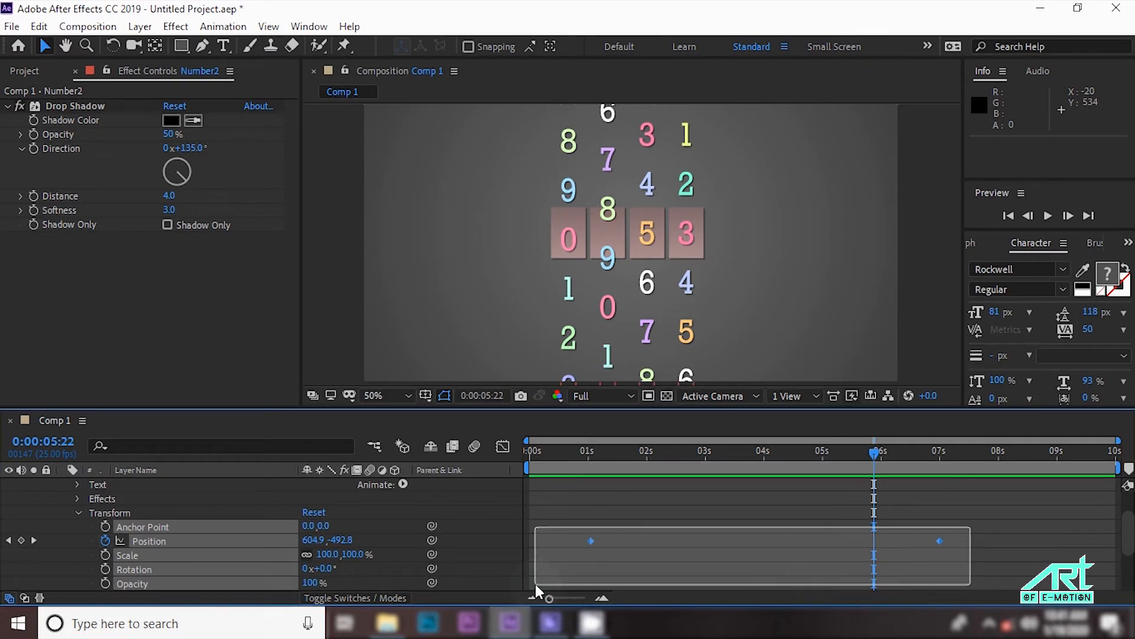
pyautogui.rightClick(591, 541)
pyautogui.moveTo(661, 535)
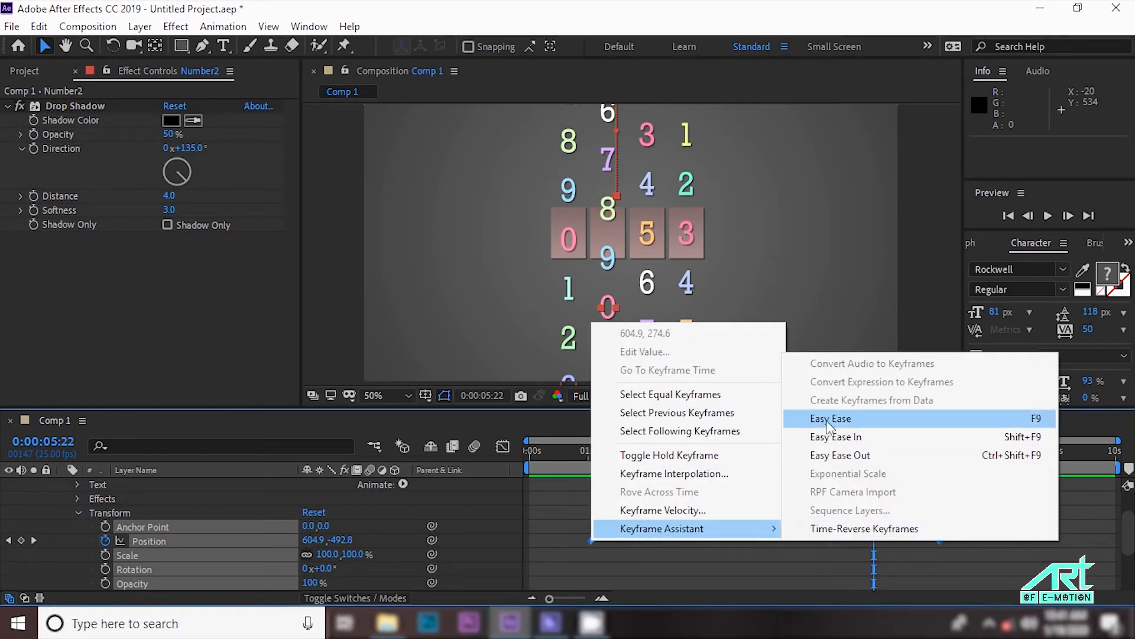
pyautogui.click(798, 420)
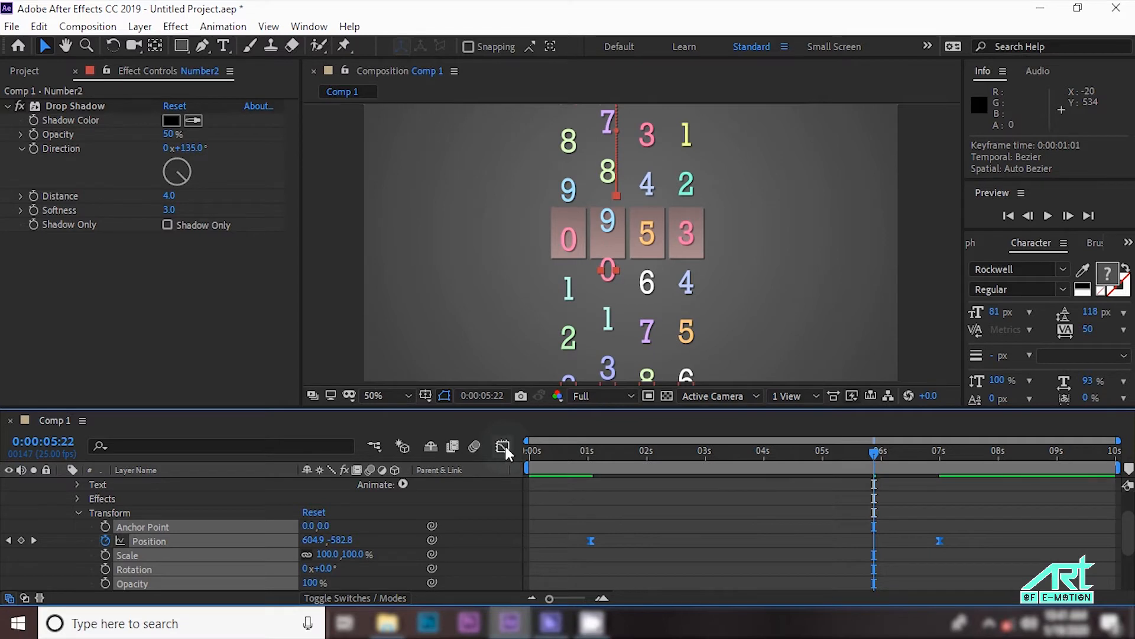
# Extend both Number2 keyframe easings inward in the speed graph so the speed peaks near 4 seconds, and preview the animation.
pyautogui.click(503, 446)
pyautogui.moveTo(567, 540); pyautogui.dragTo(711, 566)
pyautogui.moveTo(881, 559); pyautogui.dragTo(812, 559)
pyautogui.click(596, 448)
pyautogui.press('space')
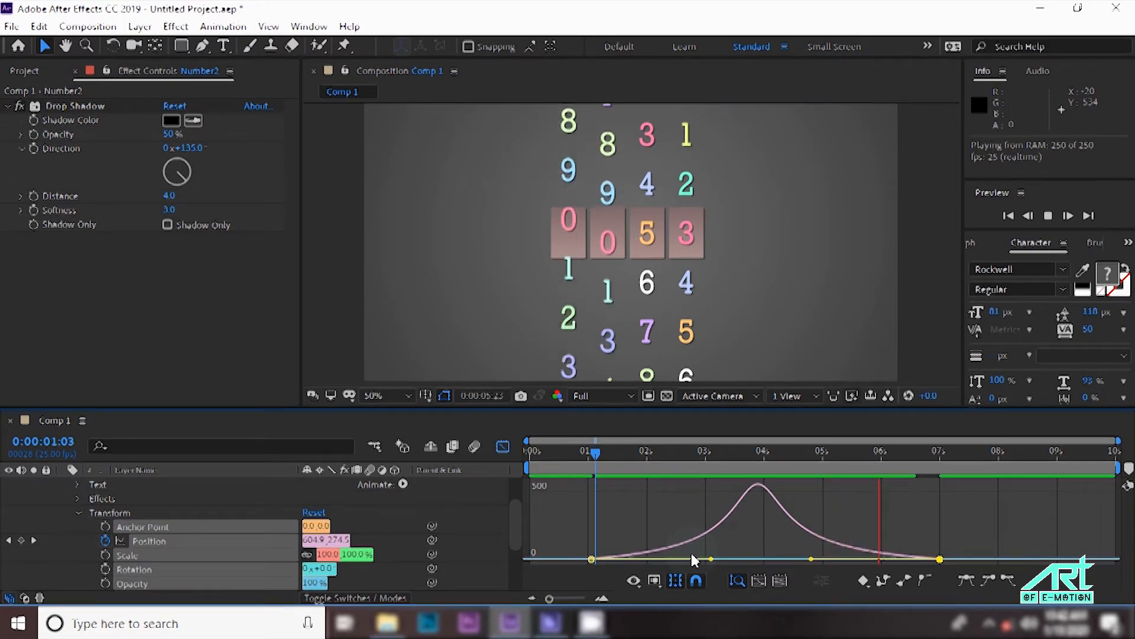
pyautogui.press('space')
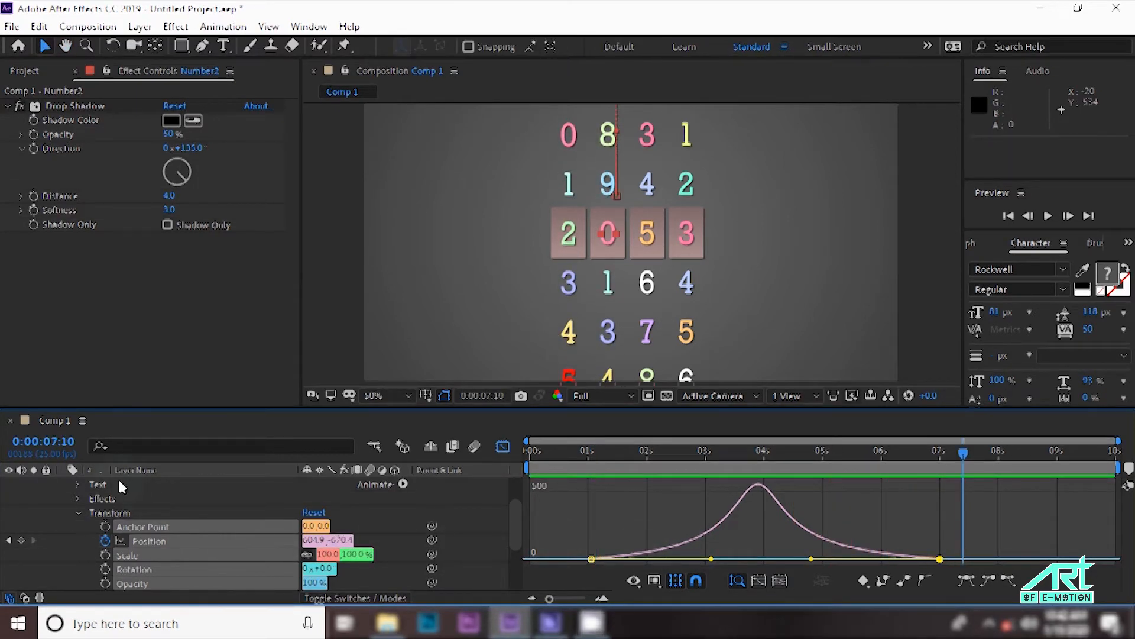
# Keyframe Number3's Position at 0:00:00:24 and again at 0:00:07:01 with the column moved up to a vertical position of -927.4.
pyautogui.click(509, 450)
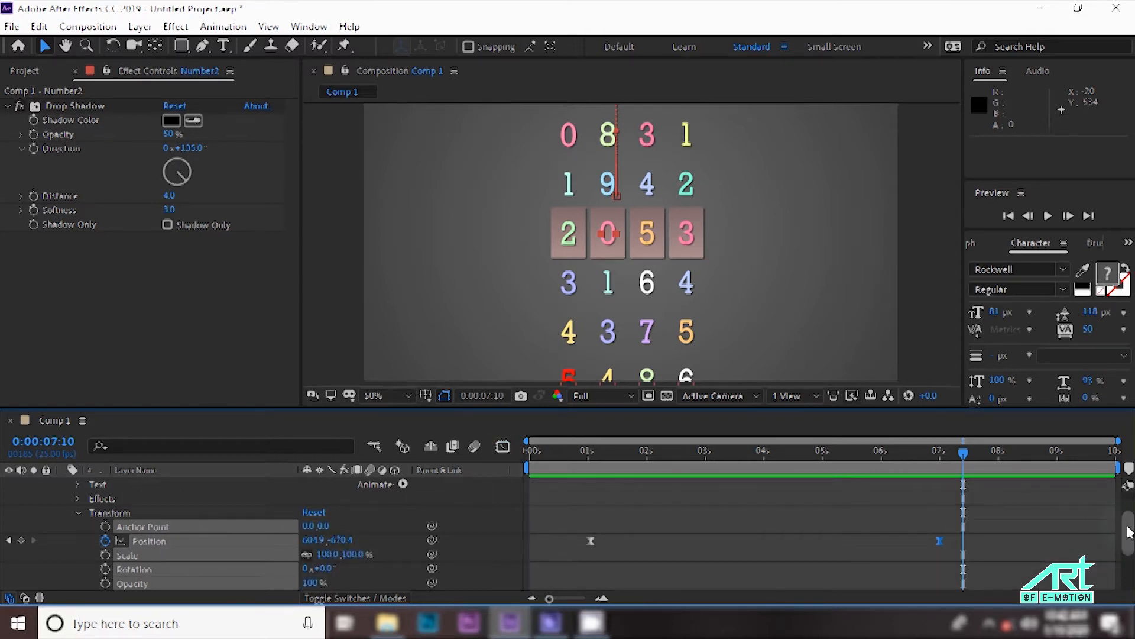
pyautogui.moveTo(1121, 526); pyautogui.dragTo(1127, 485)
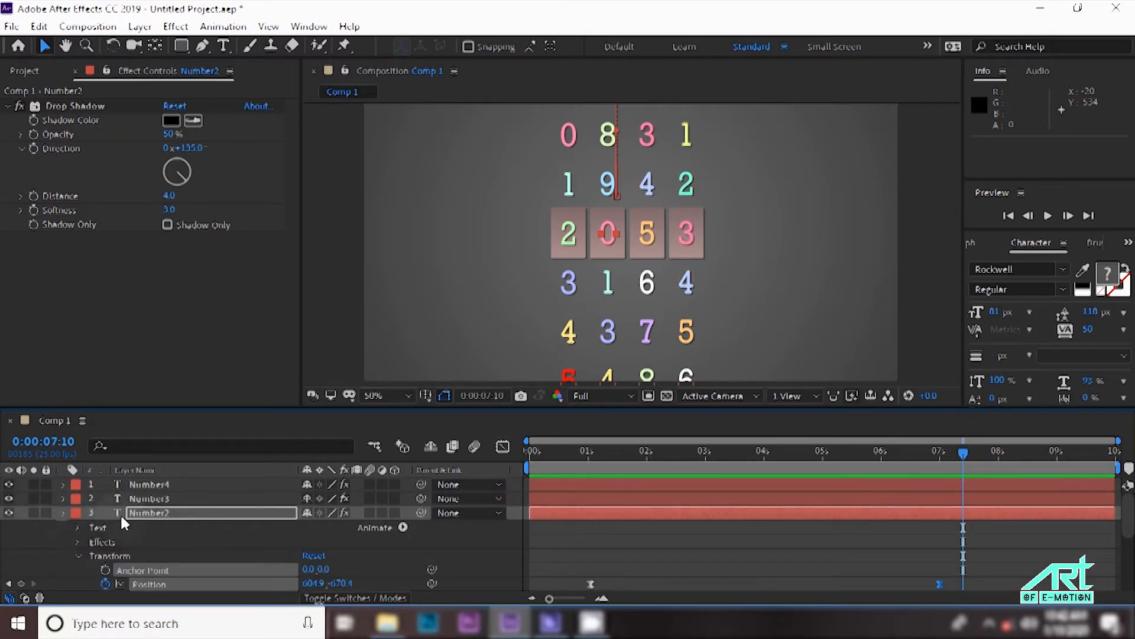
pyautogui.click(63, 513)
pyautogui.click(149, 498)
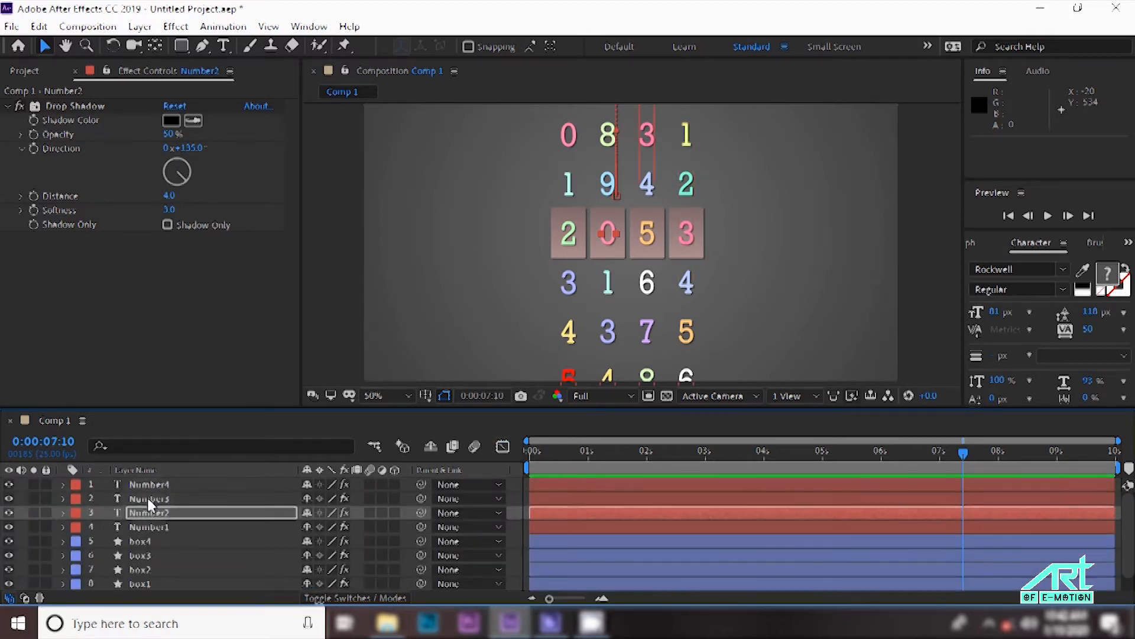
pyautogui.click(63, 498)
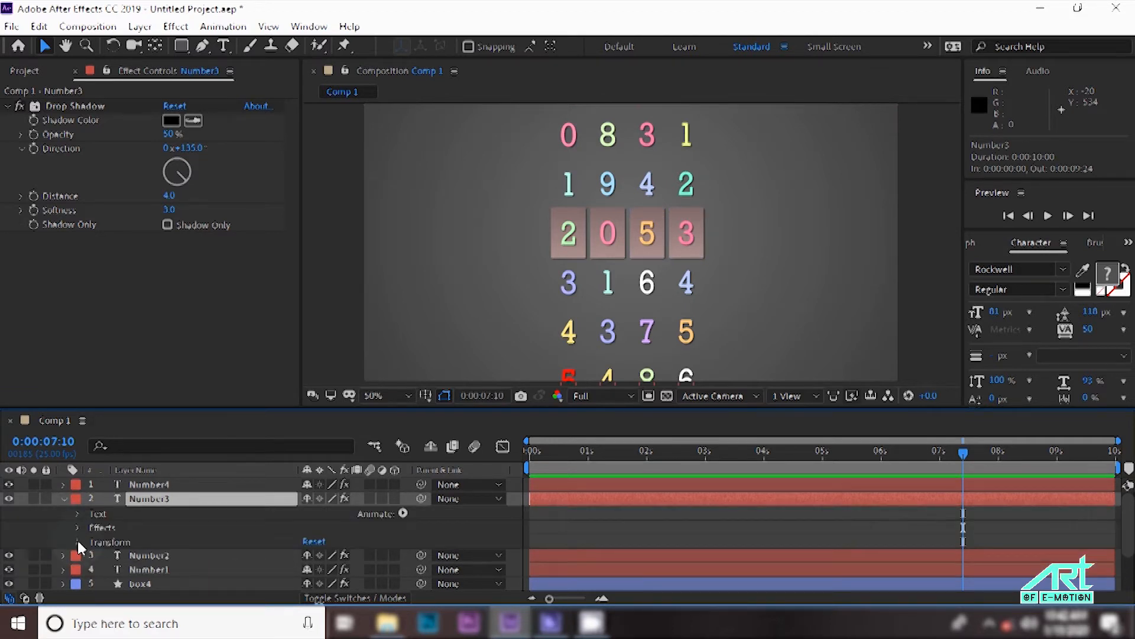
pyautogui.click(77, 541)
pyautogui.click(586, 453)
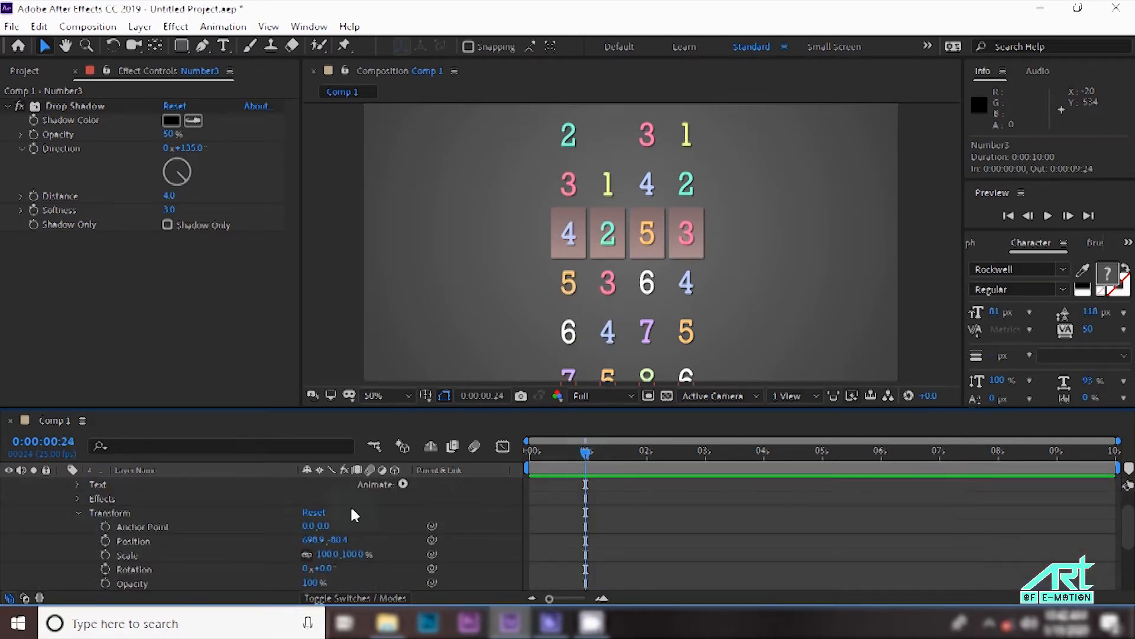
pyautogui.click(105, 540)
pyautogui.moveTo(828, 453); pyautogui.dragTo(945, 453)
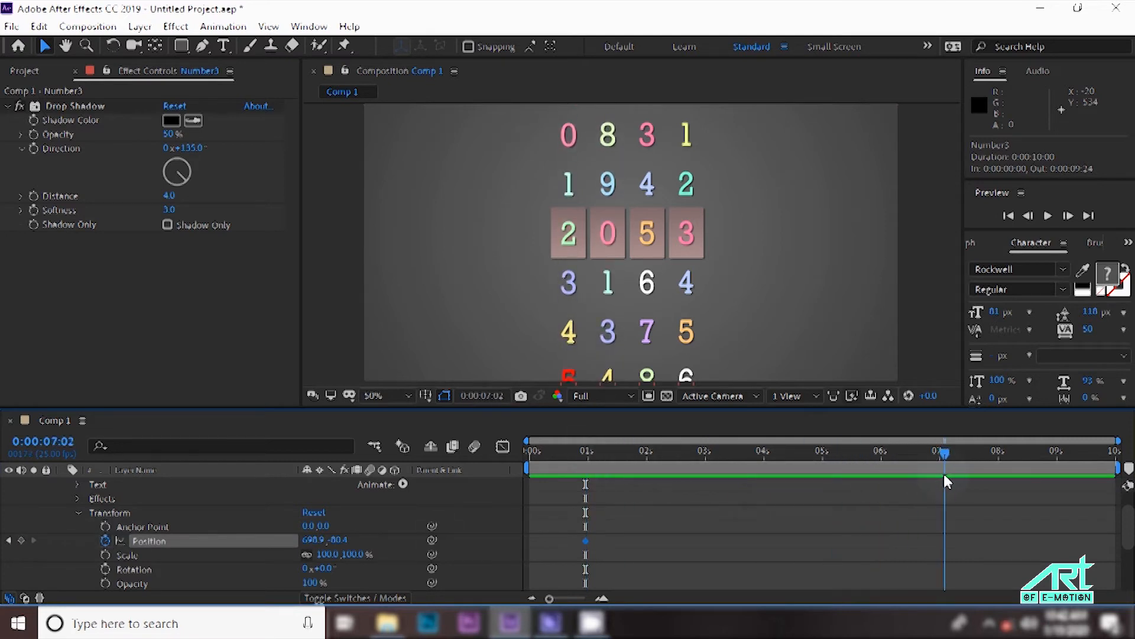
pyautogui.moveTo(337, 540); pyautogui.dragTo(119, 528)
# Insert a 2 on a new line between the 3 and the 4 in the Number3 column.
pyautogui.hotkey('ctrl', 't')
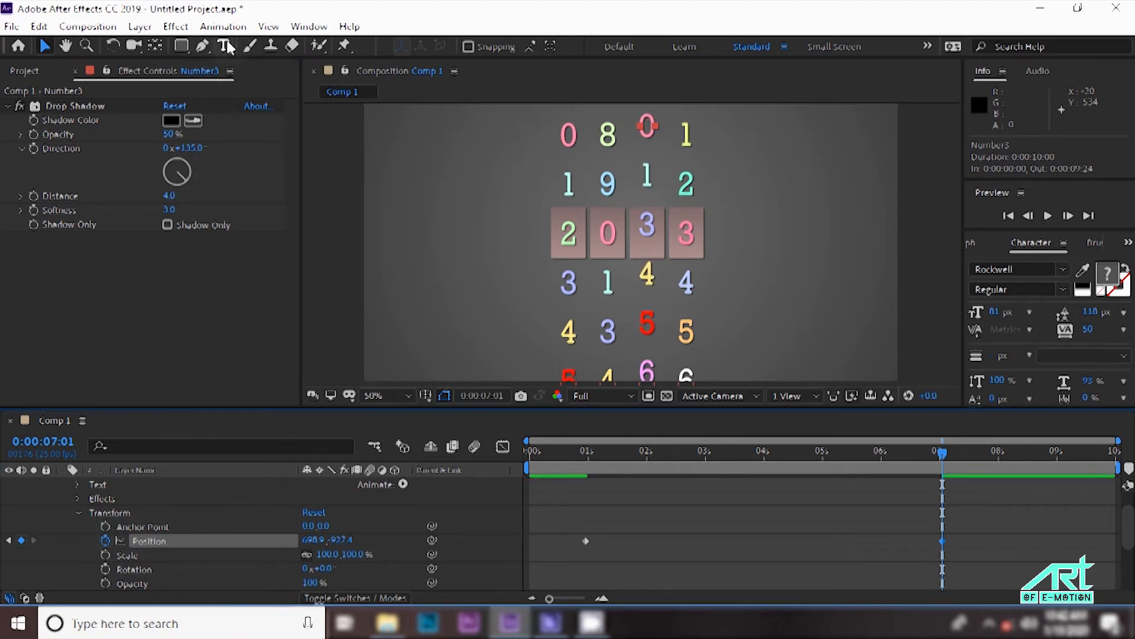
pyautogui.click(657, 230)
pyautogui.press('Return')
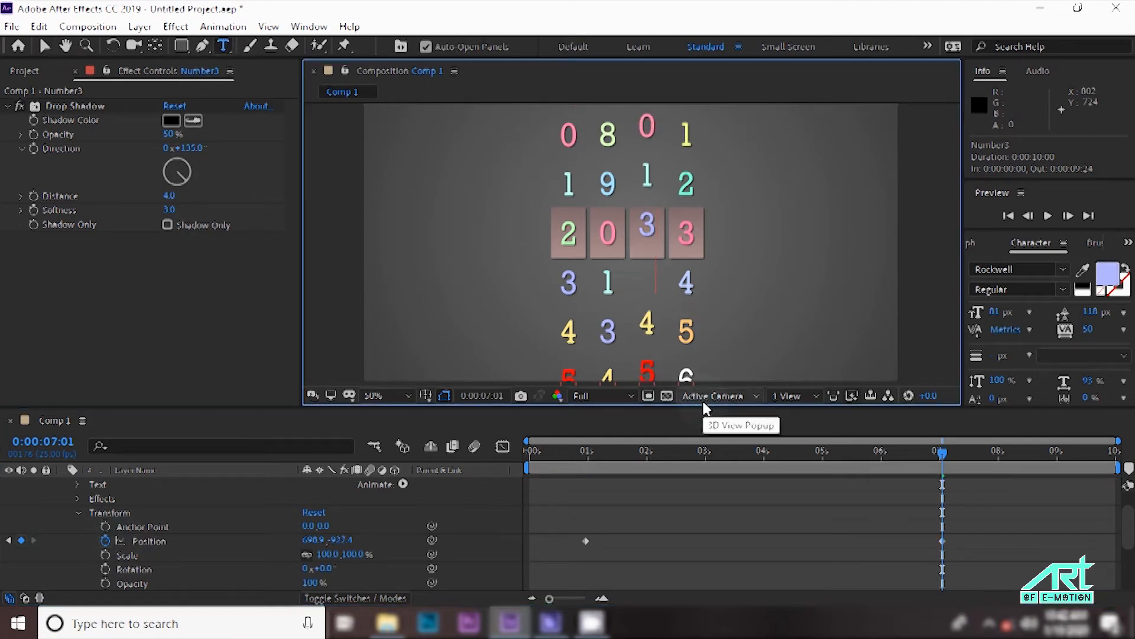
pyautogui.write('2')
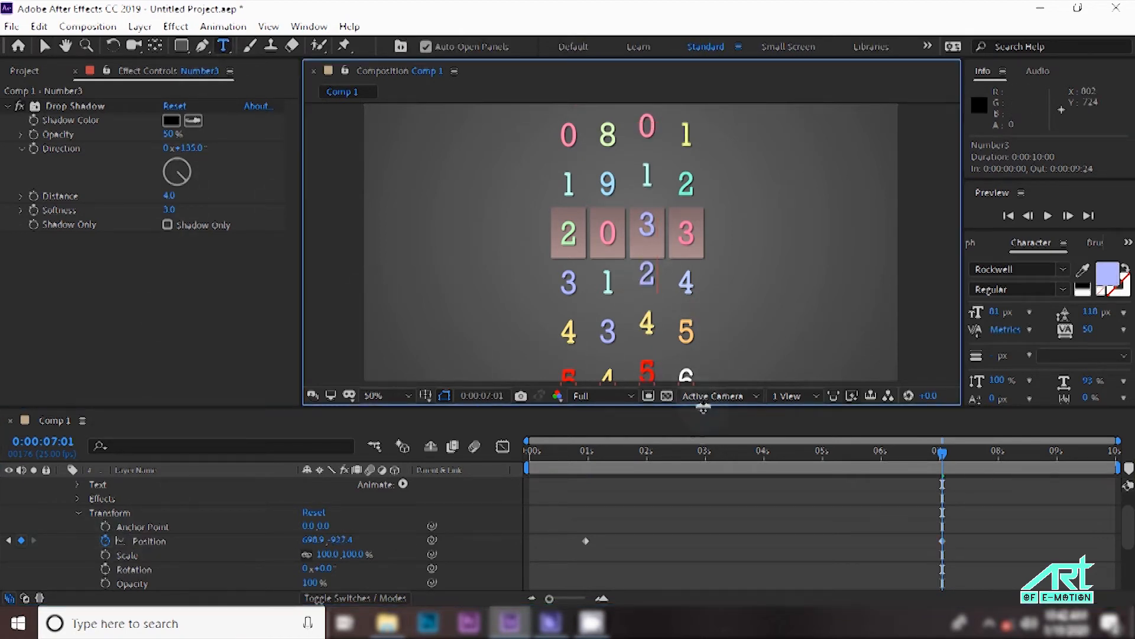
# Recolor the inserted 2 in the Number3 column yellow, with hue 48°, saturation 54% and brightness 100%.
pyautogui.doubleClick(637, 274)
pyautogui.click(1108, 273)
pyautogui.moveTo(821, 213); pyautogui.dragTo(984, 309)
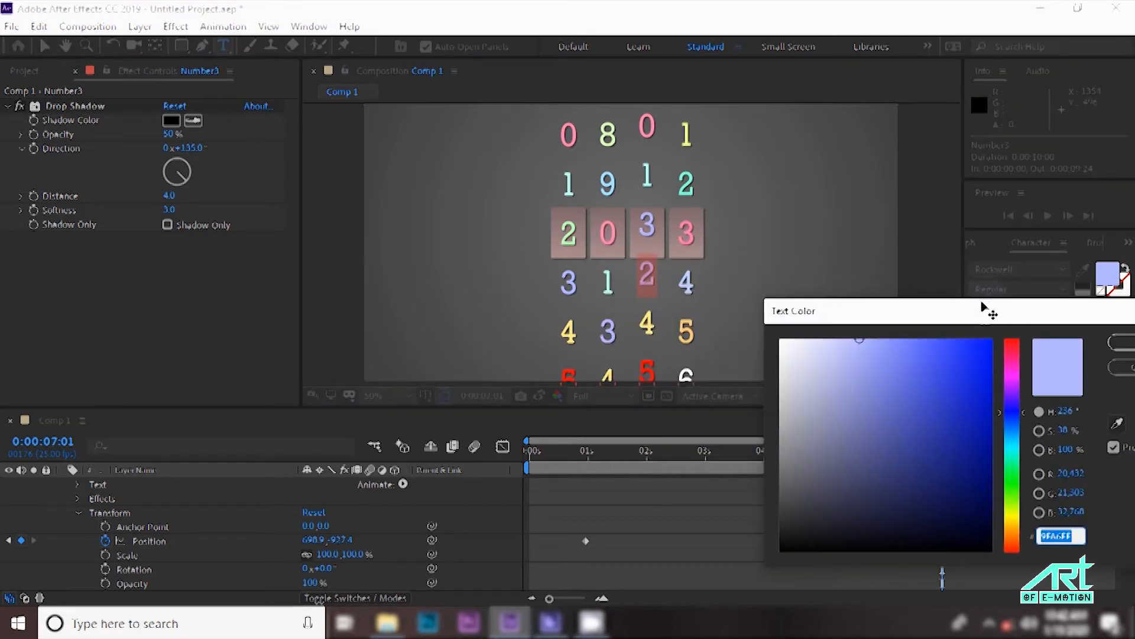
pyautogui.moveTo(1016, 373); pyautogui.dragTo(1012, 347)
pyautogui.click(894, 340)
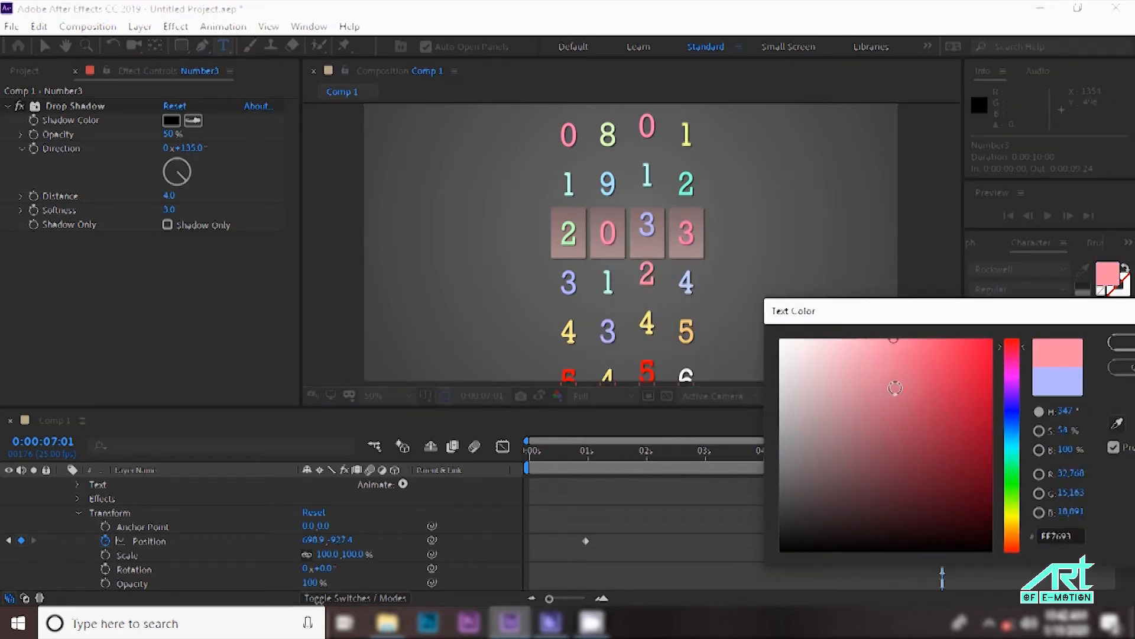
pyautogui.moveTo(1014, 501); pyautogui.dragTo(1015, 530)
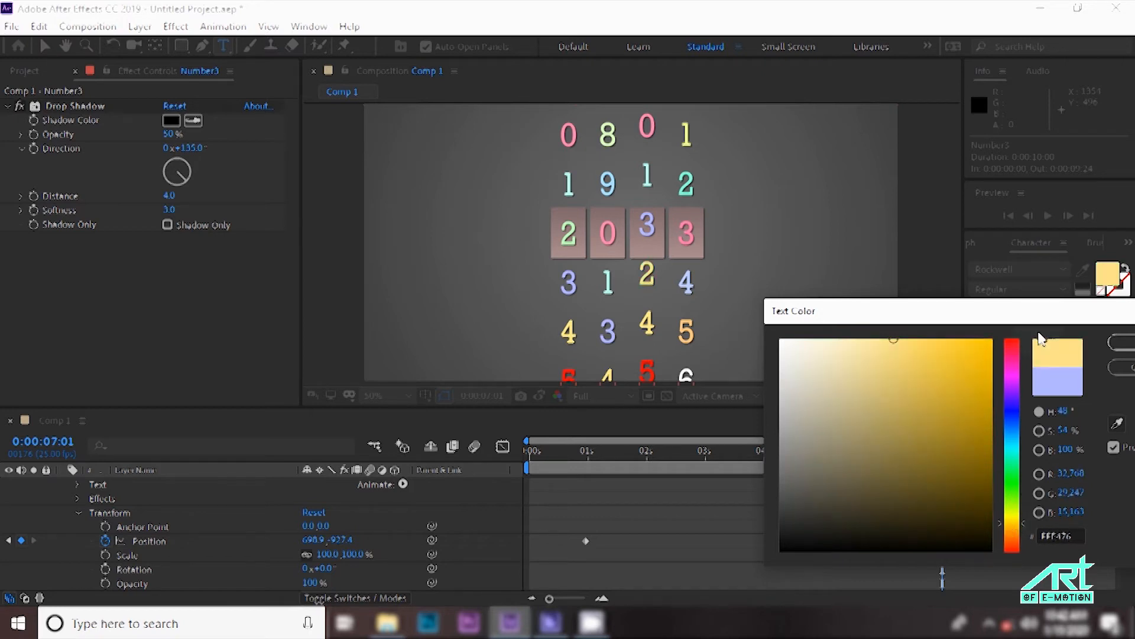
pyautogui.click(1121, 343)
# Set Number3's vertical position to -1026.4 at 0:00:07:01 and to -79.4 at 0:00:00:24, checking the digit alignment at 100% zoom.
pyautogui.moveTo(340, 539); pyautogui.dragTo(251, 544)
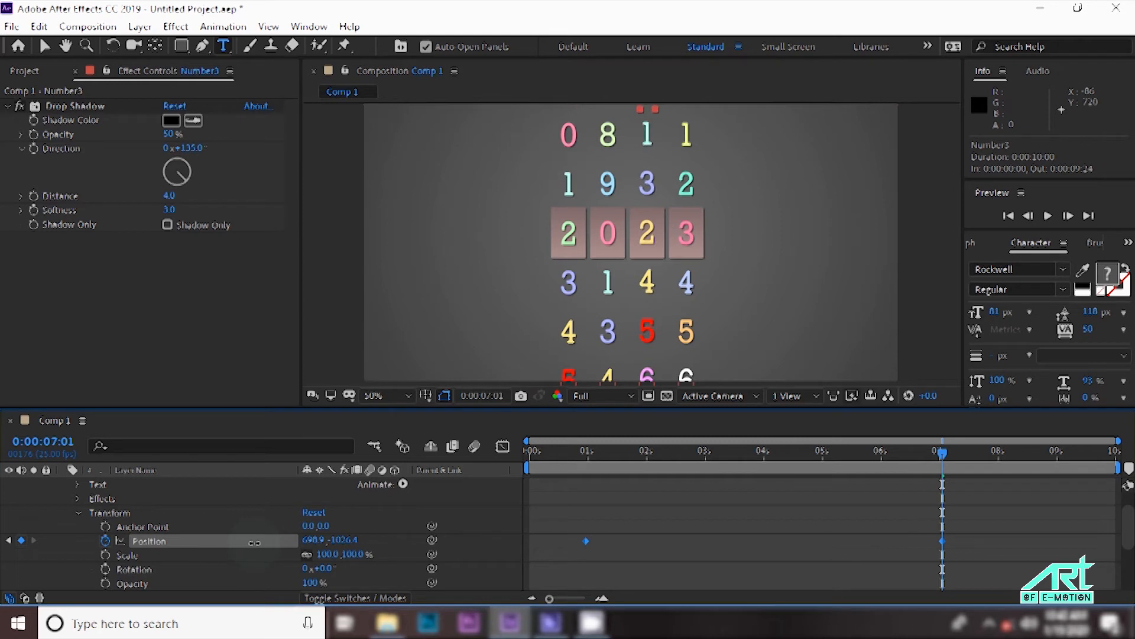
pyautogui.press('space')
pyautogui.moveTo(560, 597); pyautogui.dragTo(585, 598)
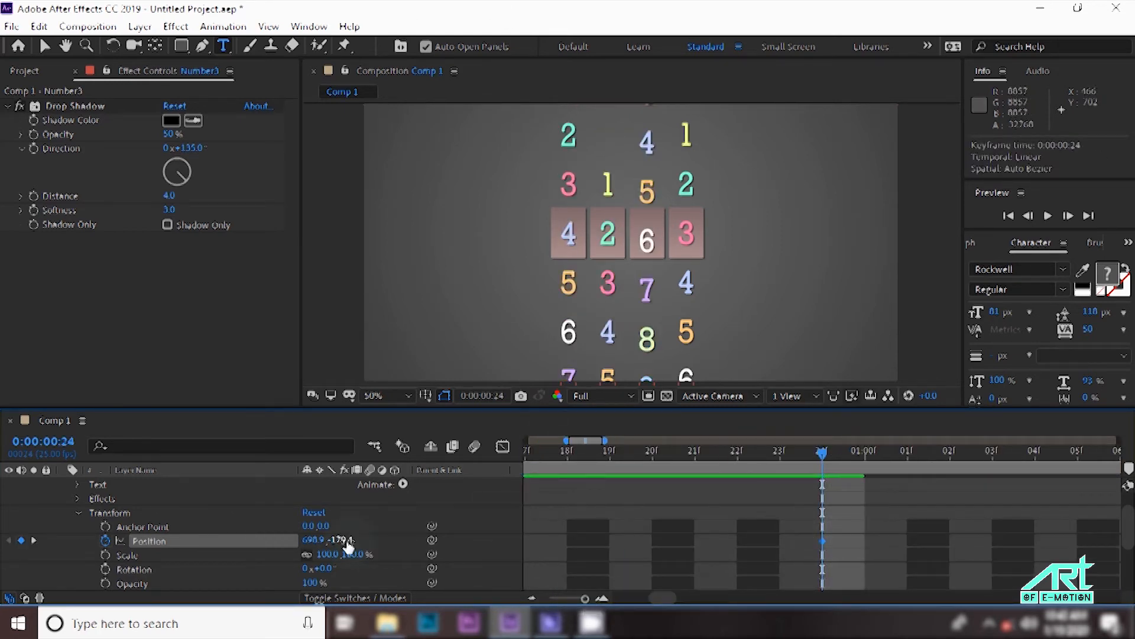
pyautogui.moveTo(344, 539); pyautogui.dragTo(441, 529)
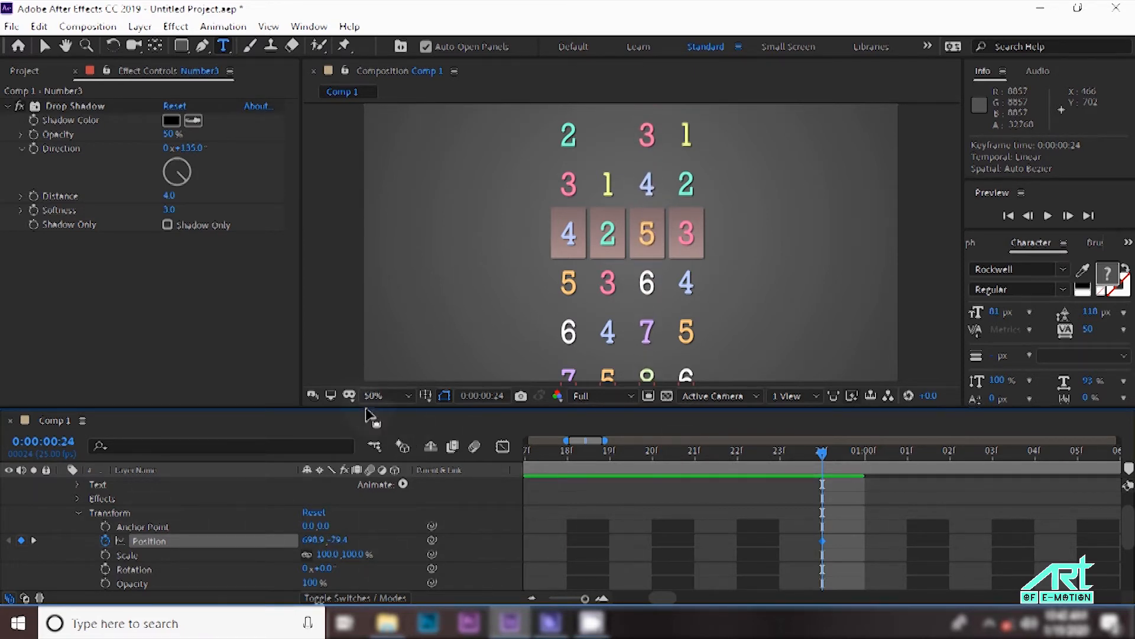
pyautogui.click(381, 395)
pyautogui.click(409, 275)
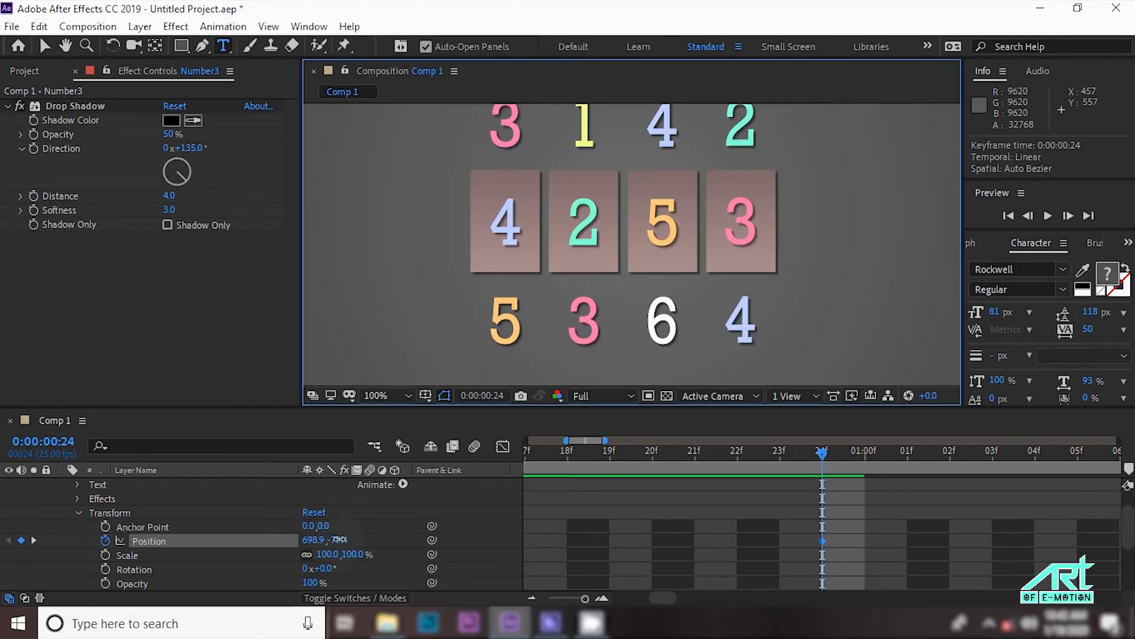
# Apply Easy Ease to both Position keyframes of the Number3 layer.
pyautogui.scroll(1, 83, 496)
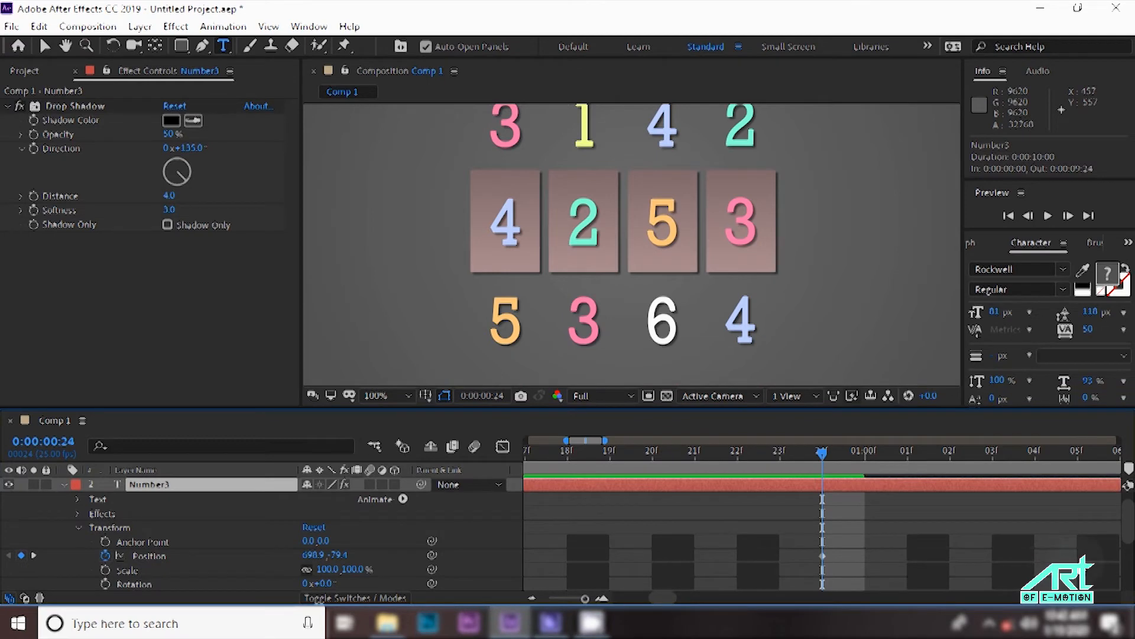
pyautogui.scroll(-2, 1112, 532)
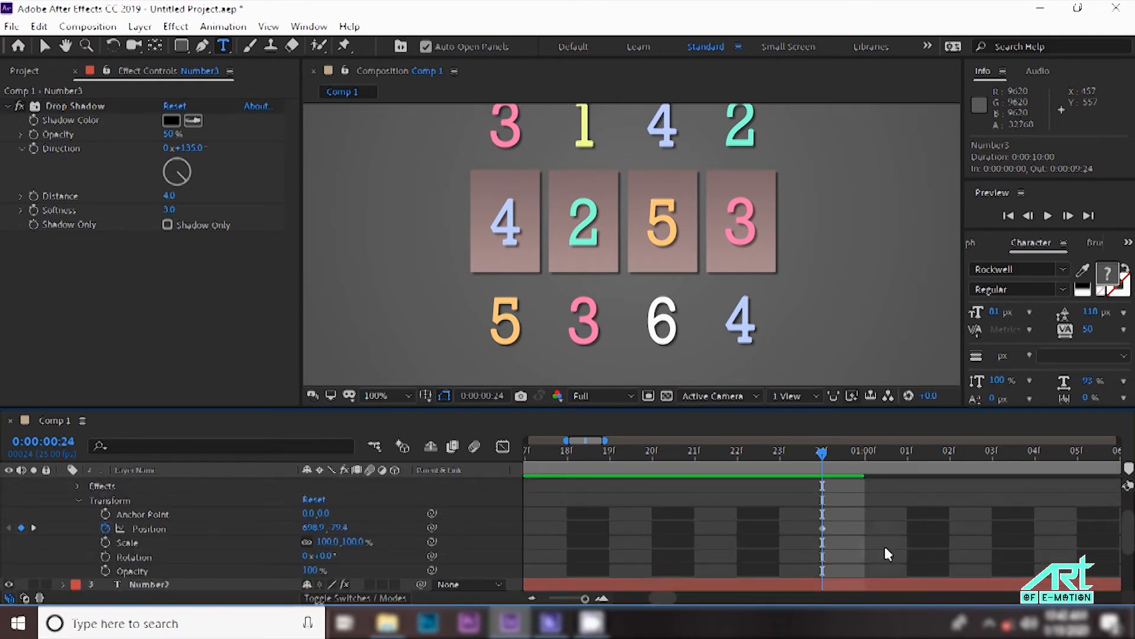
pyautogui.moveTo(569, 602); pyautogui.dragTo(546, 597)
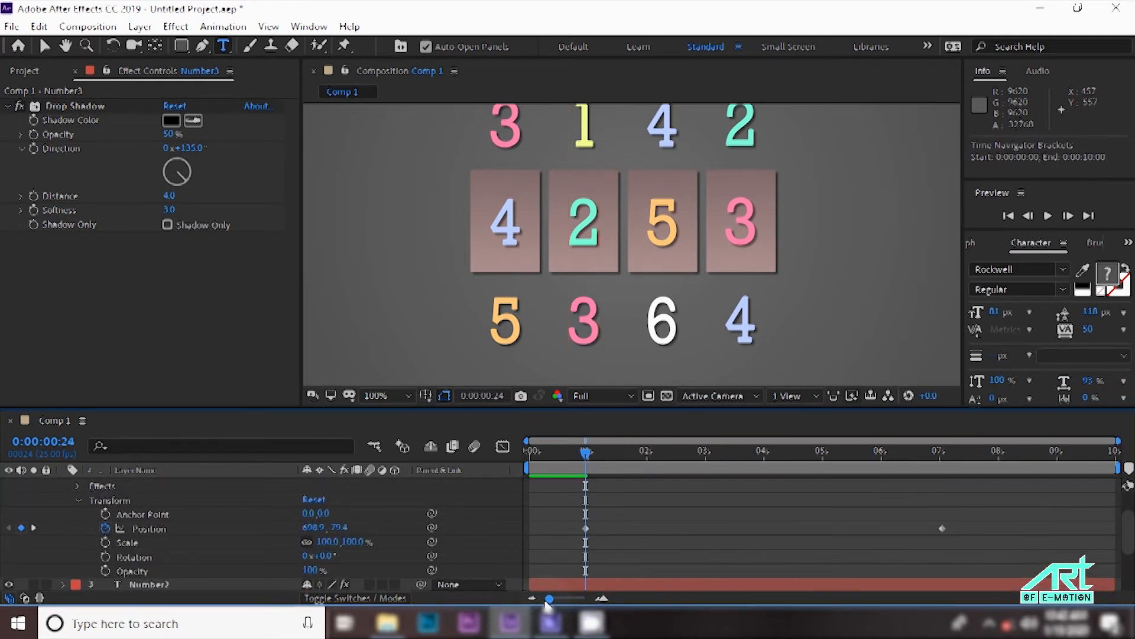
pyautogui.moveTo(565, 514); pyautogui.dragTo(983, 559)
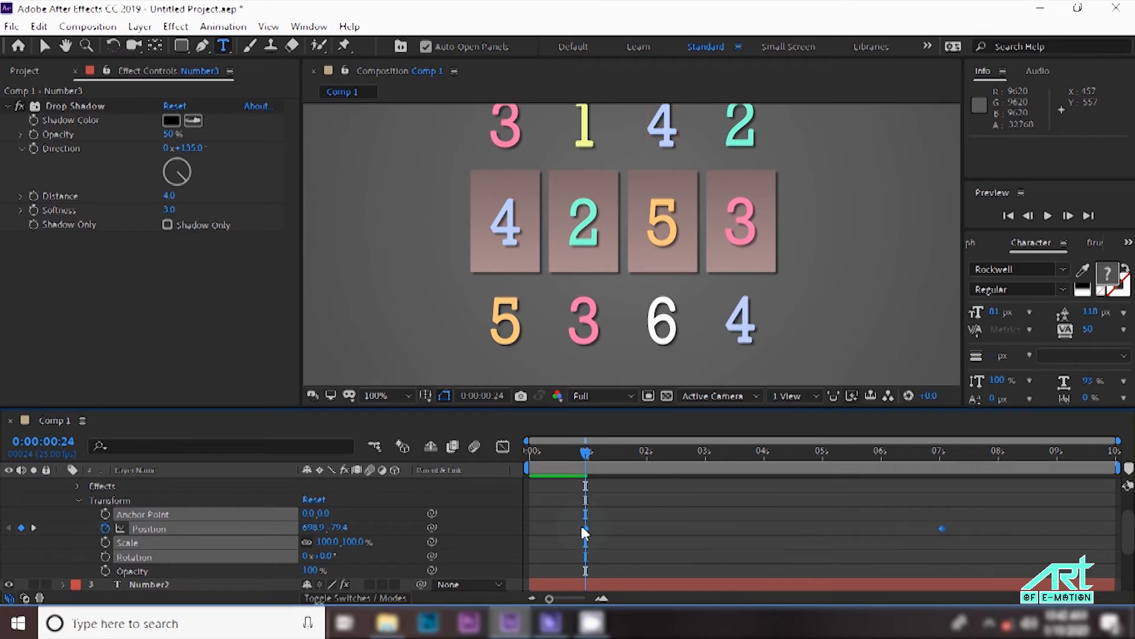
pyautogui.rightClick(588, 527)
pyautogui.moveTo(635, 527)
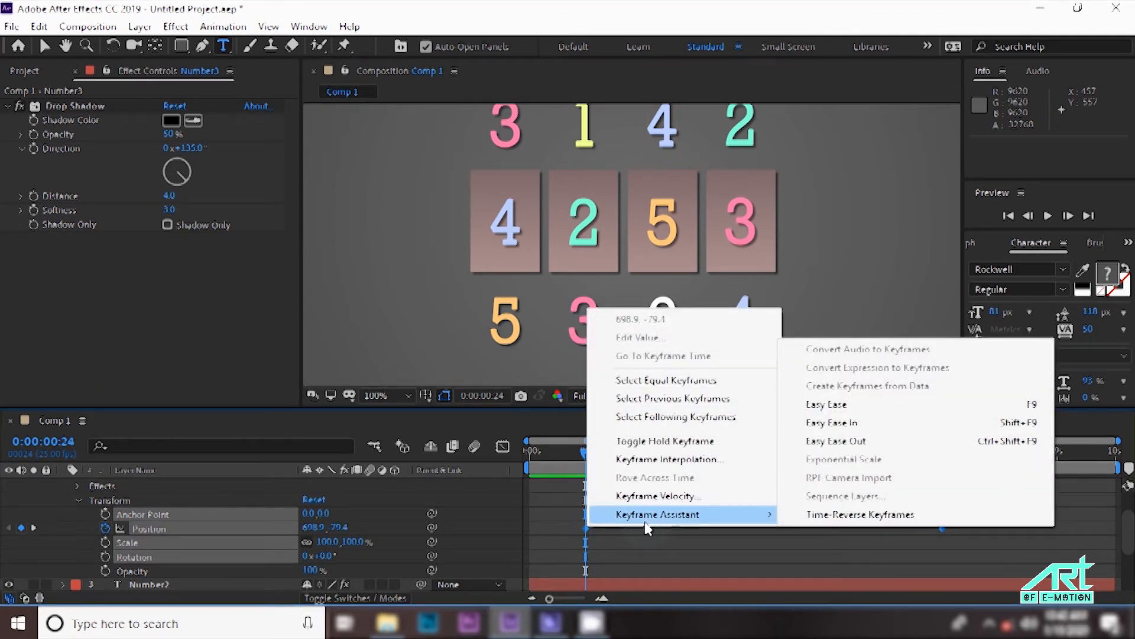
pyautogui.click(821, 404)
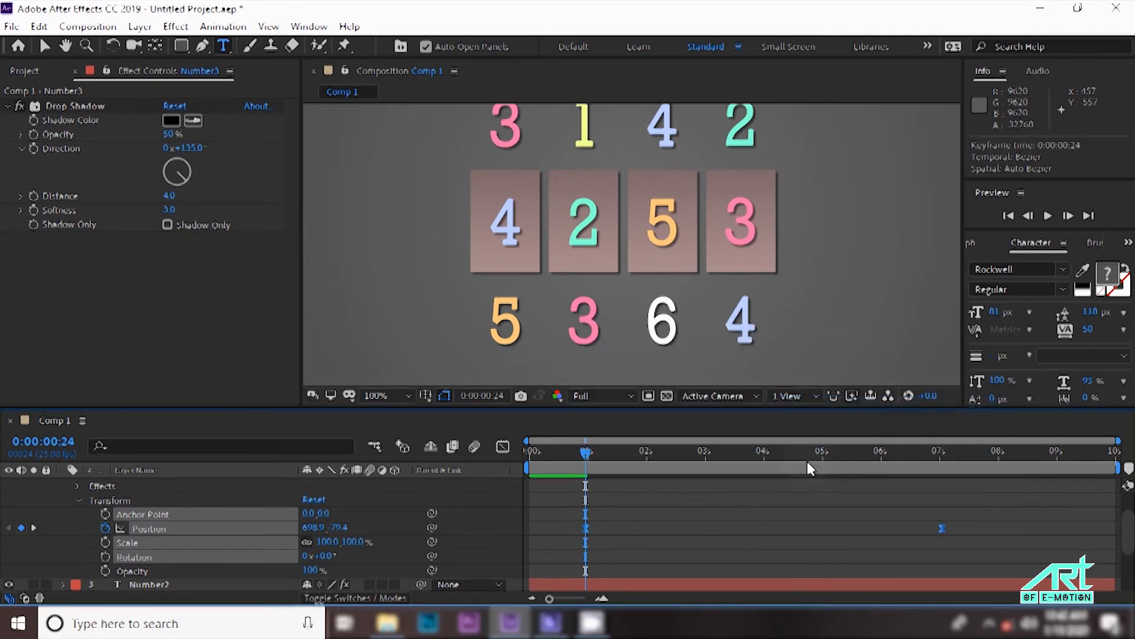
# Extend both Number3 keyframe easings inward in the speed graph so the speed peaks near 4 seconds.
pyautogui.click(503, 445)
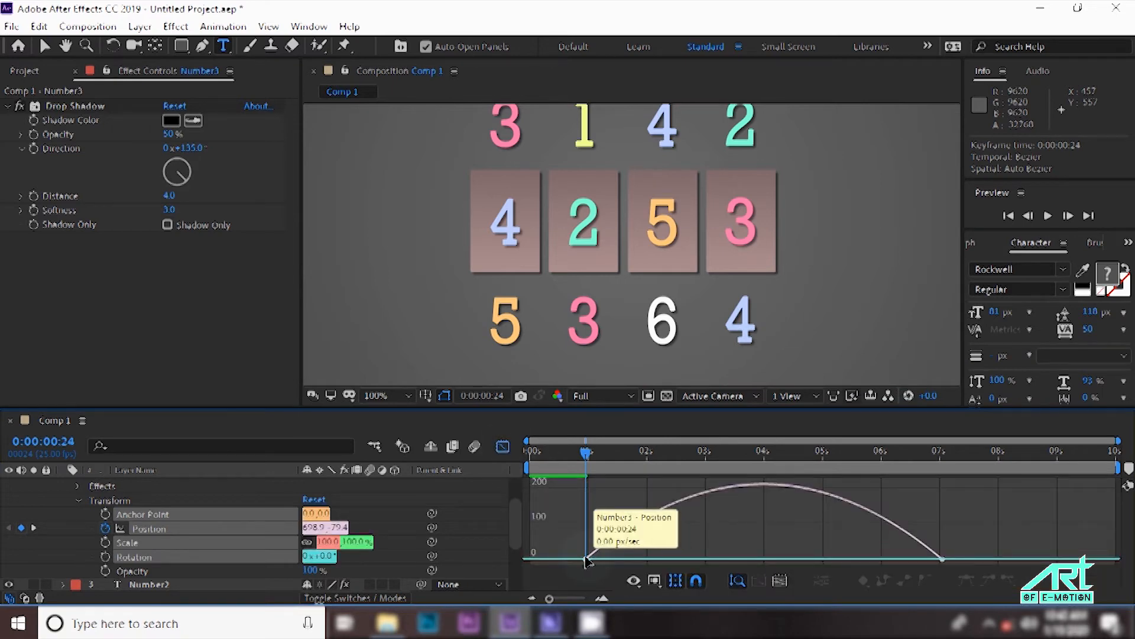
pyautogui.moveTo(647, 565); pyautogui.dragTo(759, 559)
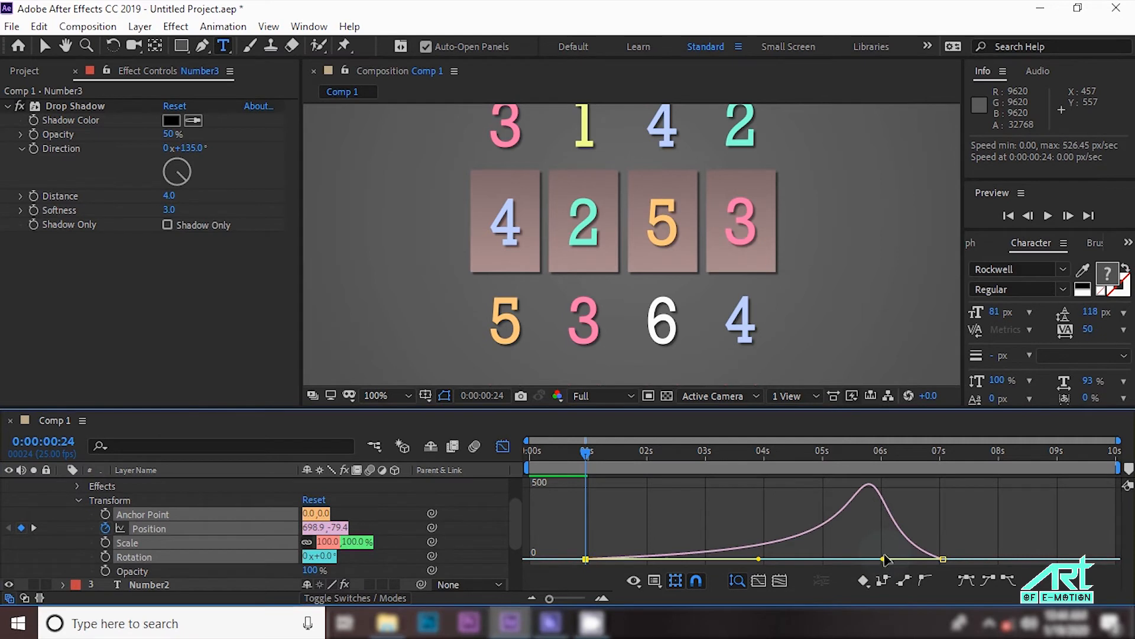
pyautogui.moveTo(882, 559); pyautogui.dragTo(775, 560)
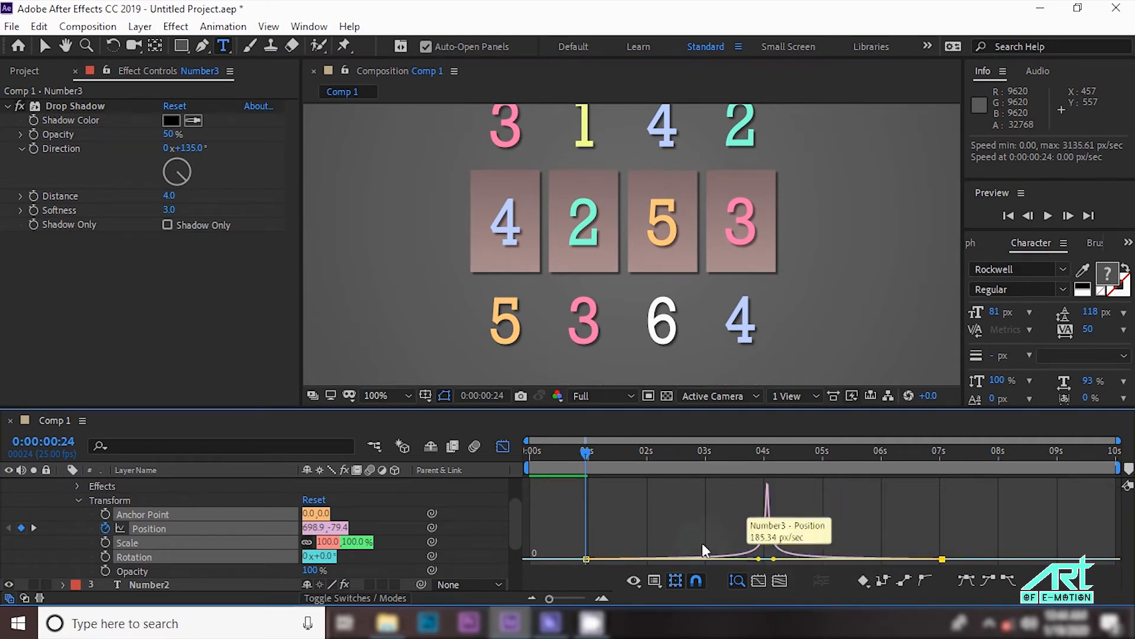
# Set Number3's vertical position to -1026.4 on the keyframe at 0:00:07:01, centering the 2 in its box.
pyautogui.press('k')
pyautogui.hotkey('shift', 'F3')
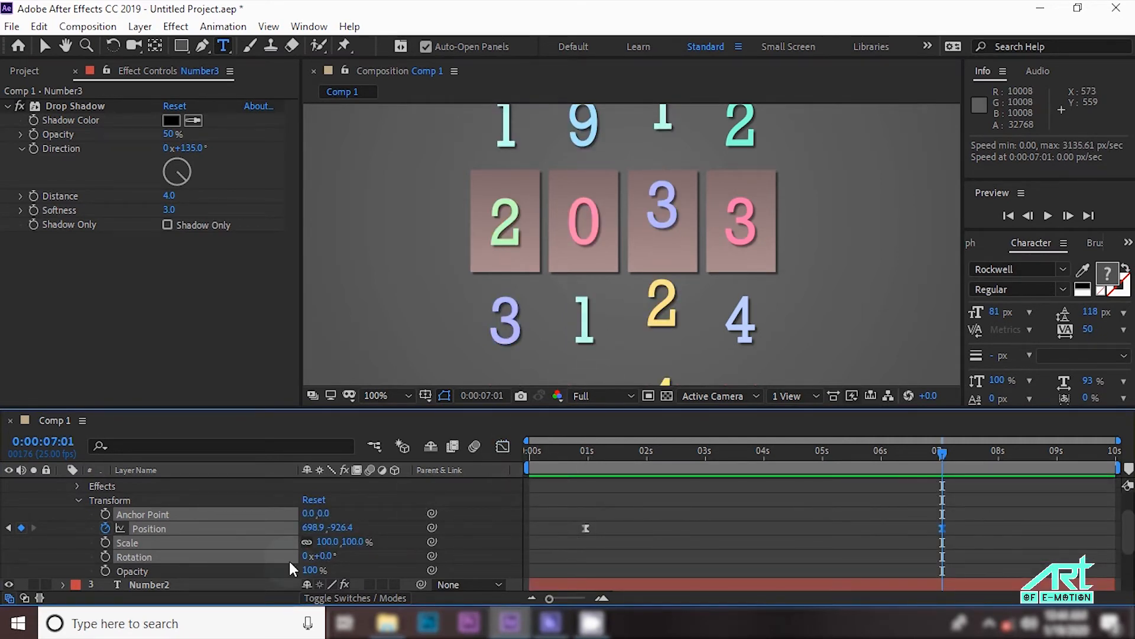
pyautogui.moveTo(341, 527); pyautogui.dragTo(250, 539)
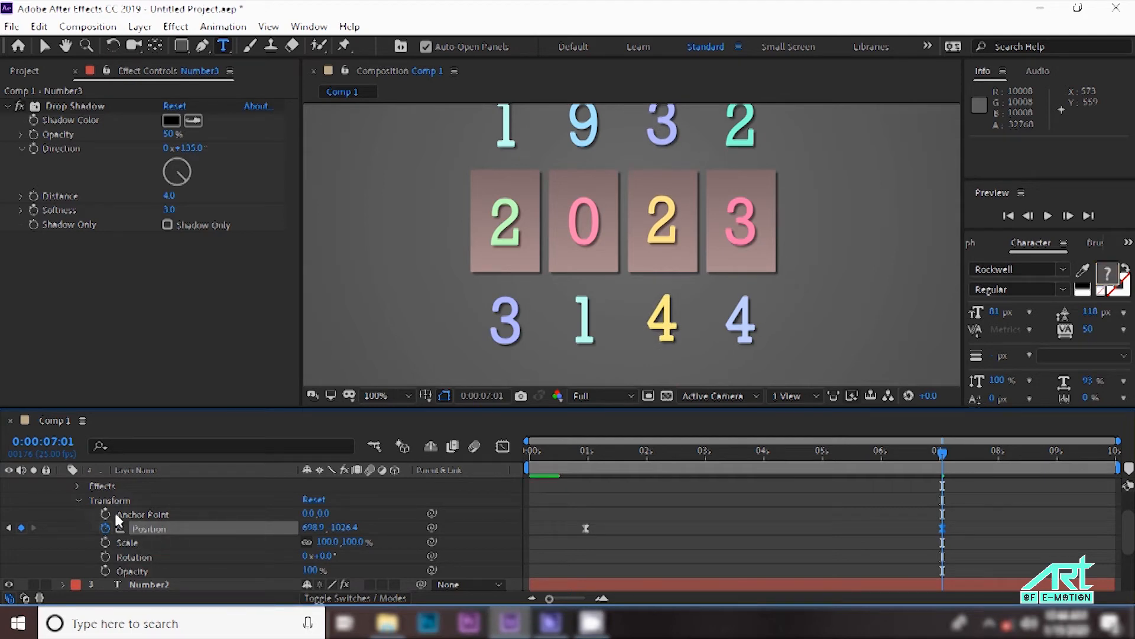
# Collapse the Number3 layer and reveal the Transform properties of the Number4 layer.
pyautogui.moveTo(1126, 543); pyautogui.dragTo(1130, 507)
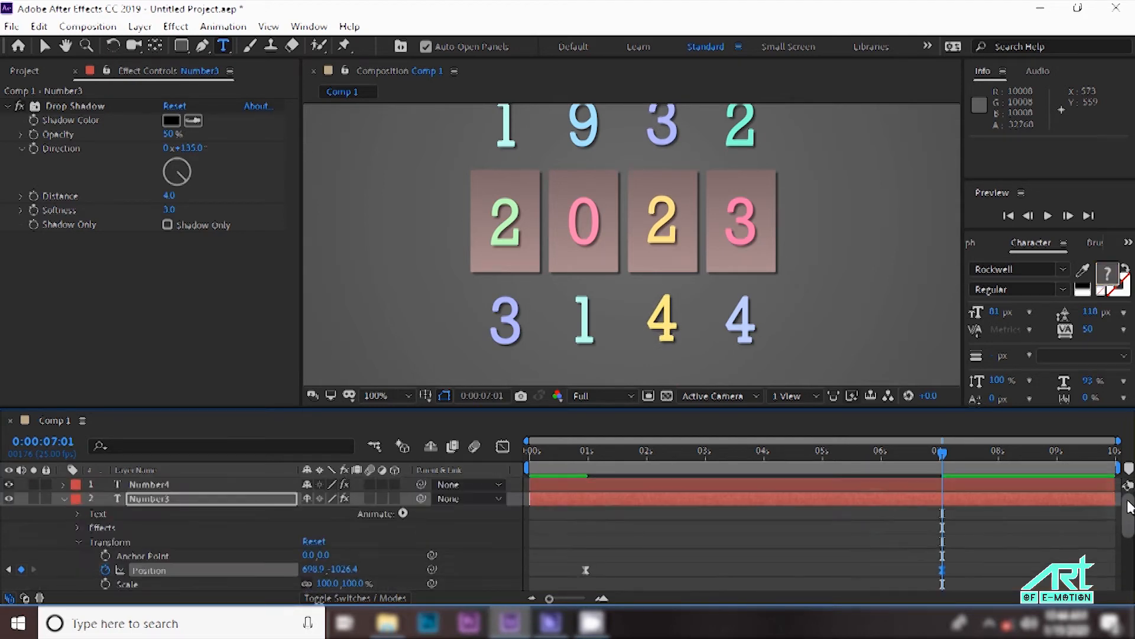
pyautogui.click(63, 499)
pyautogui.click(171, 486)
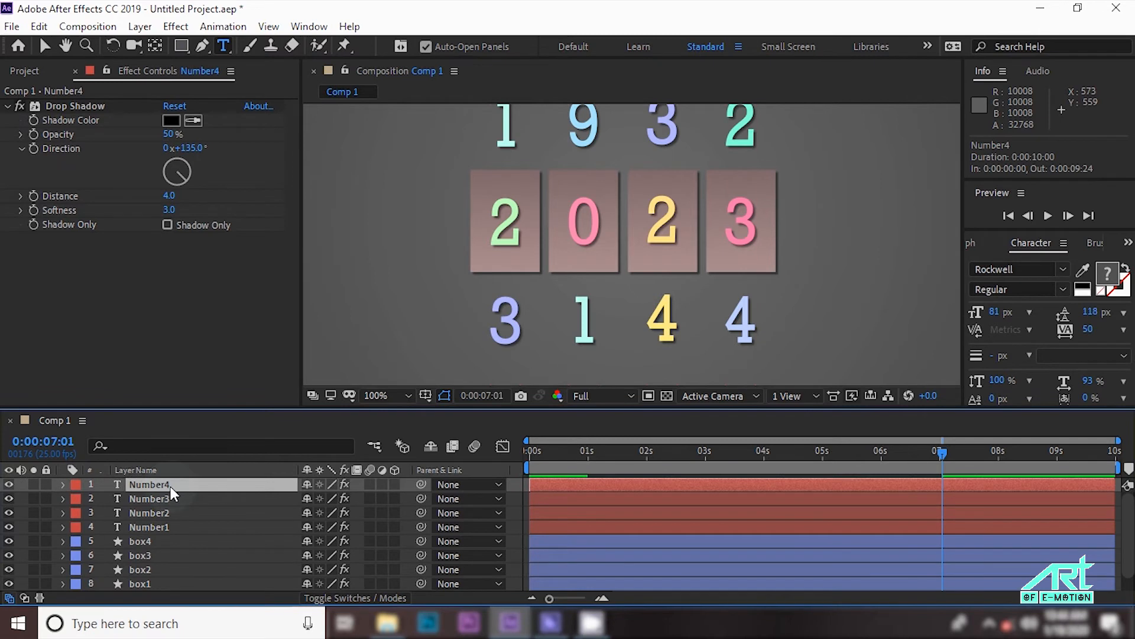
pyautogui.click(9, 484)
pyautogui.click(7, 485)
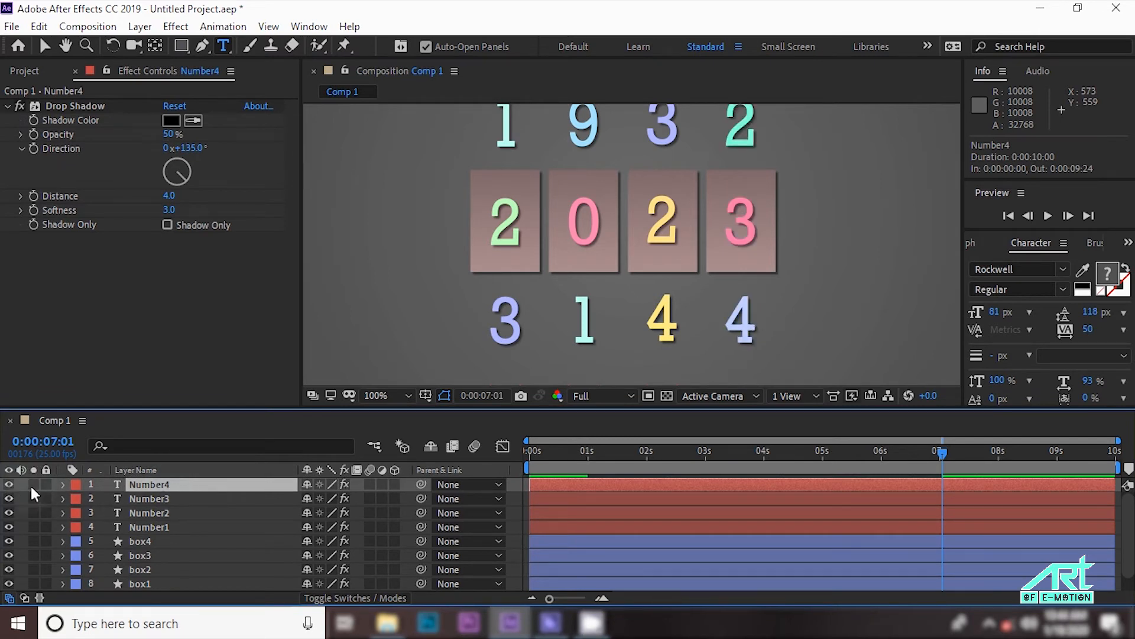
pyautogui.click(64, 484)
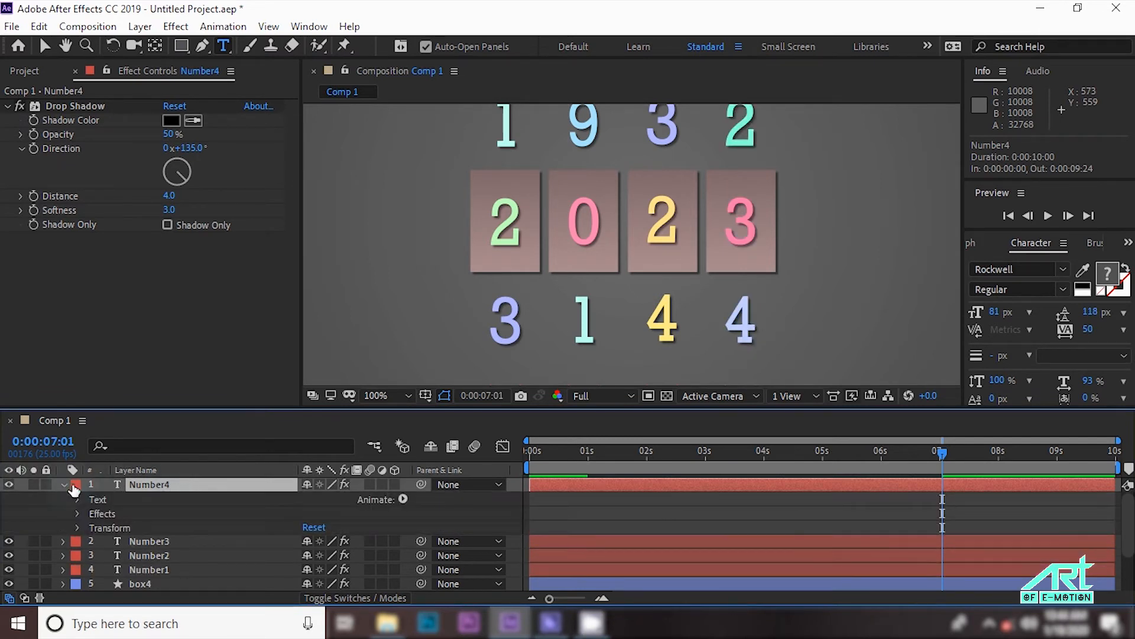
pyautogui.click(77, 527)
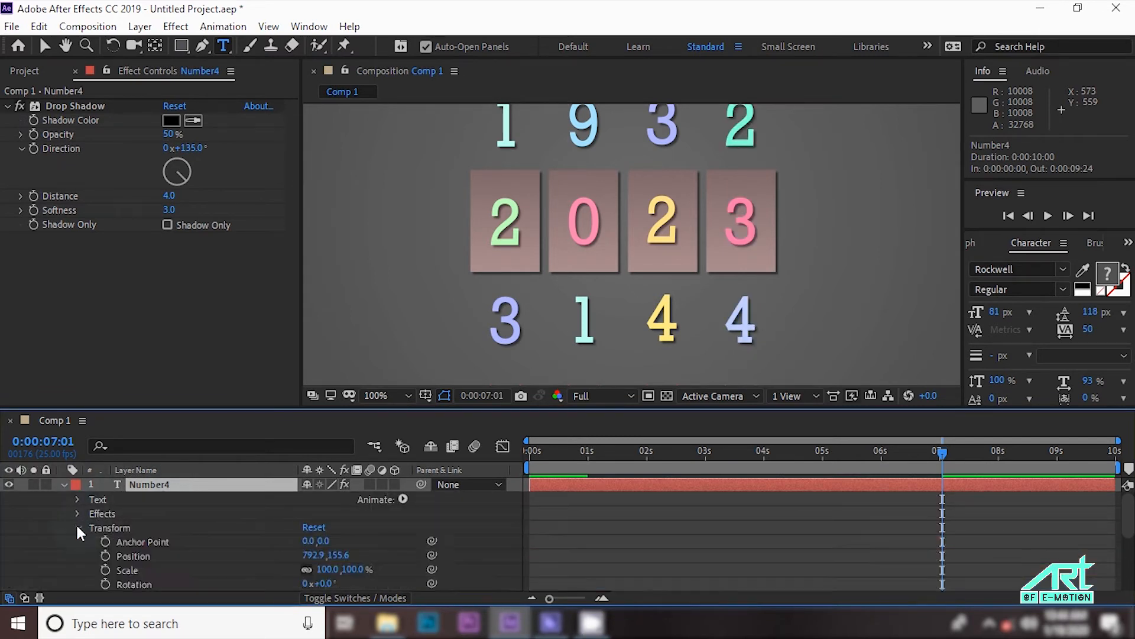
# Keyframe Number4's Position at 0:00:01:01 and again at 0:00:07:00 with the column moved up to a vertical position of -1734.4.
pyautogui.click(590, 452)
pyautogui.click(105, 540)
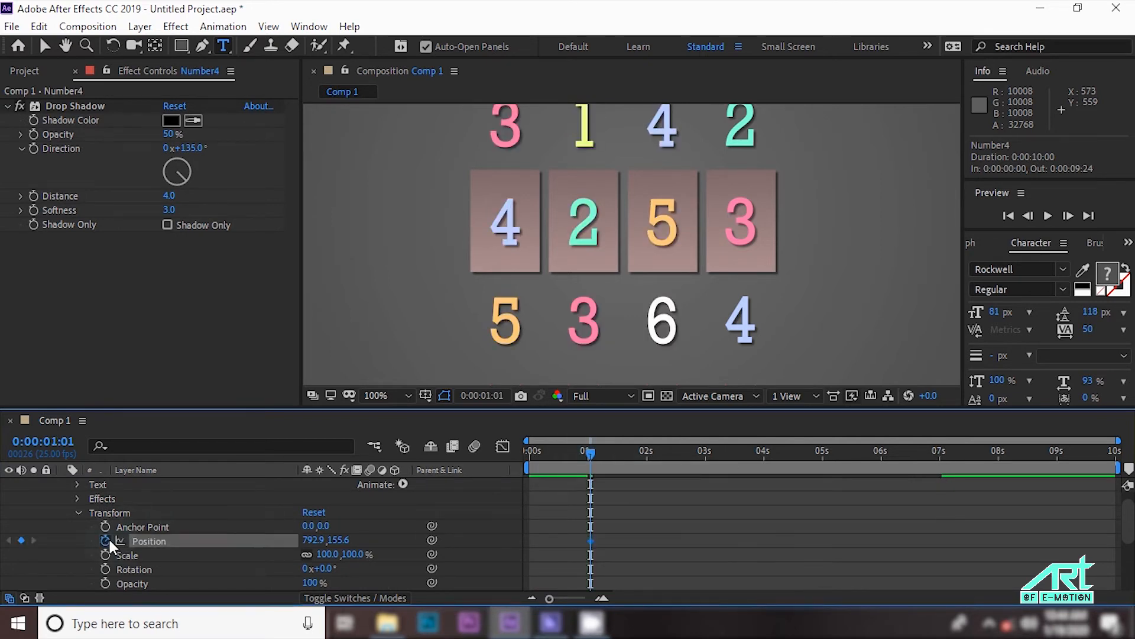
pyautogui.moveTo(594, 453); pyautogui.dragTo(942, 477)
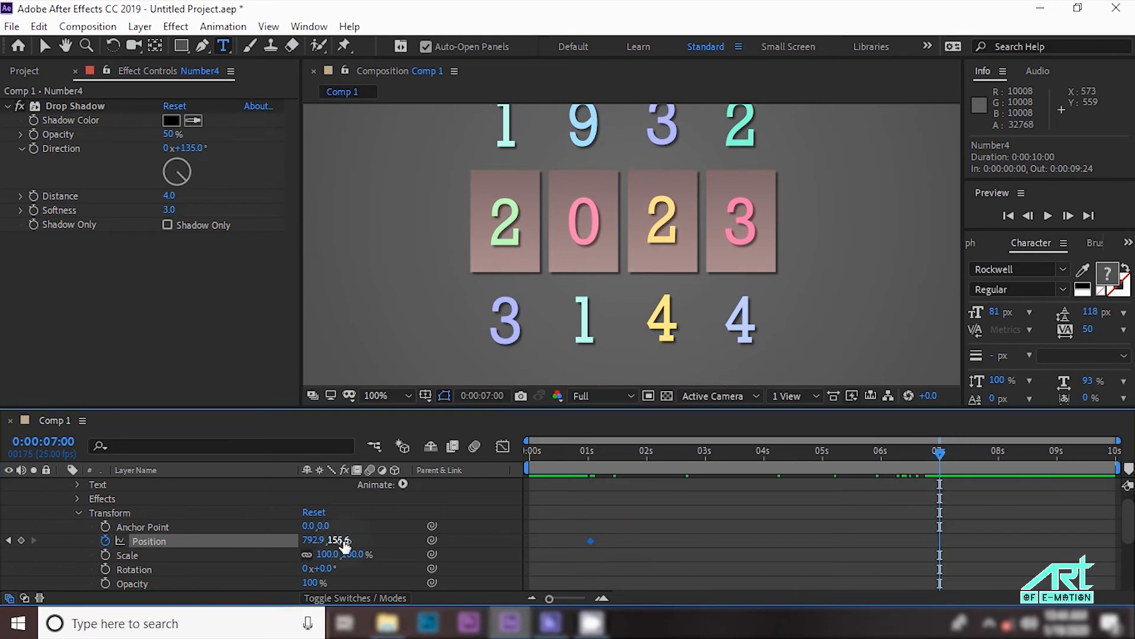
pyautogui.moveTo(346, 544); pyautogui.dragTo(202, 575)
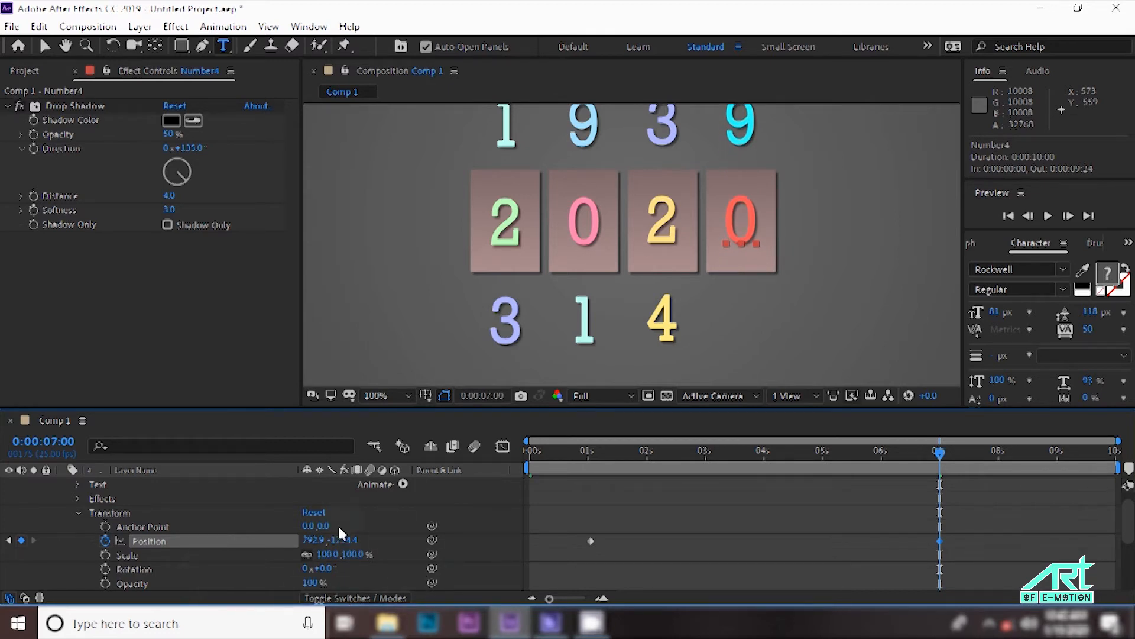
# Apply Easy Ease to both Position keyframes of the Number4 layer.
pyautogui.moveTo(567, 532); pyautogui.dragTo(947, 585)
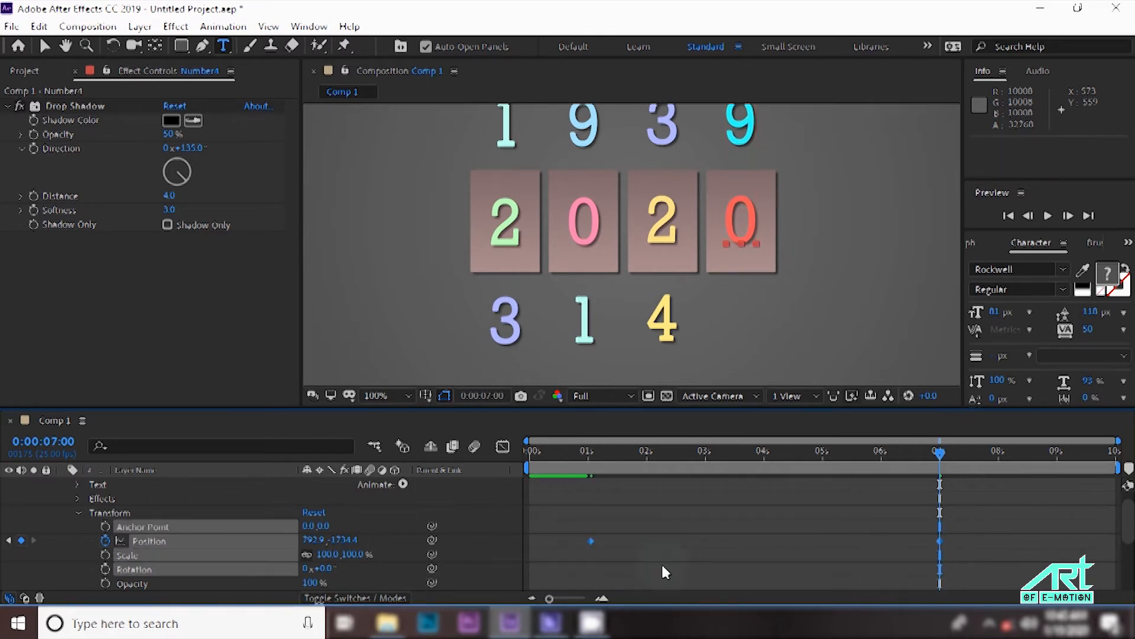
pyautogui.rightClick(589, 539)
pyautogui.moveTo(619, 528)
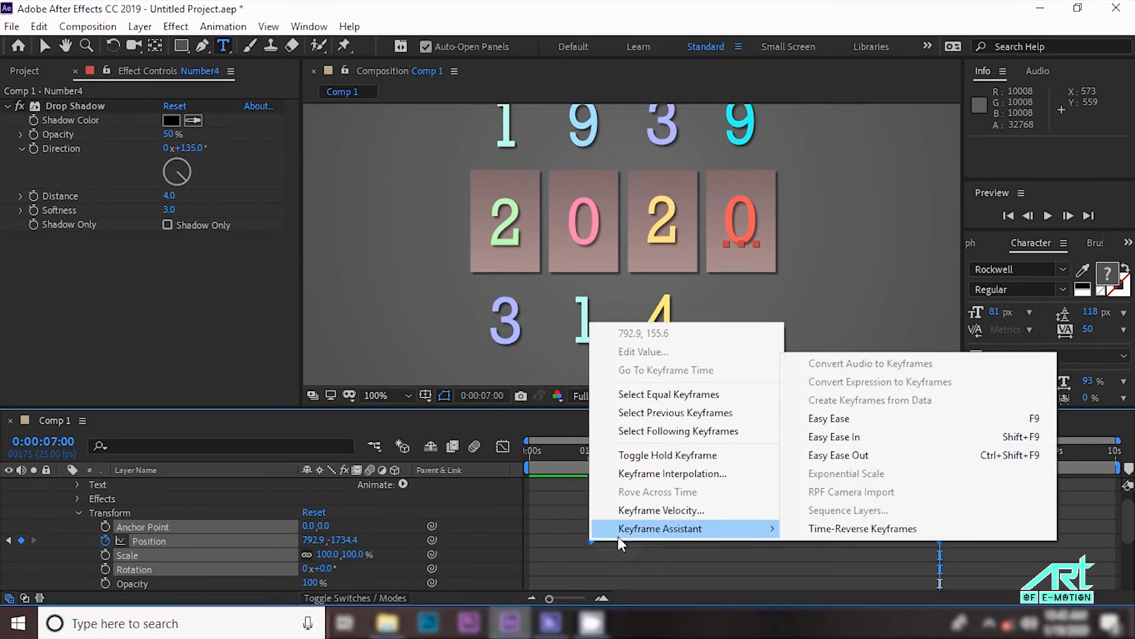
pyautogui.click(817, 420)
# Extend the first Number4 keyframe's easing to about 4 seconds in the speed graph, and preview the animation from 0:00:01:00.
pyautogui.click(503, 446)
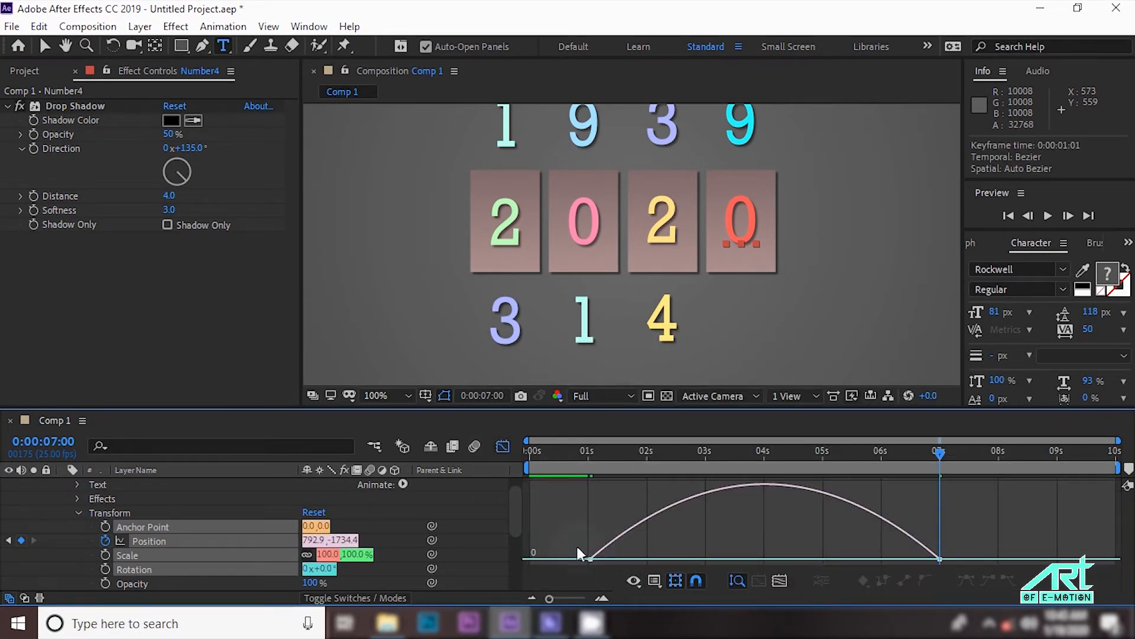
pyautogui.moveTo(648, 559); pyautogui.dragTo(818, 558)
pyautogui.click(587, 449)
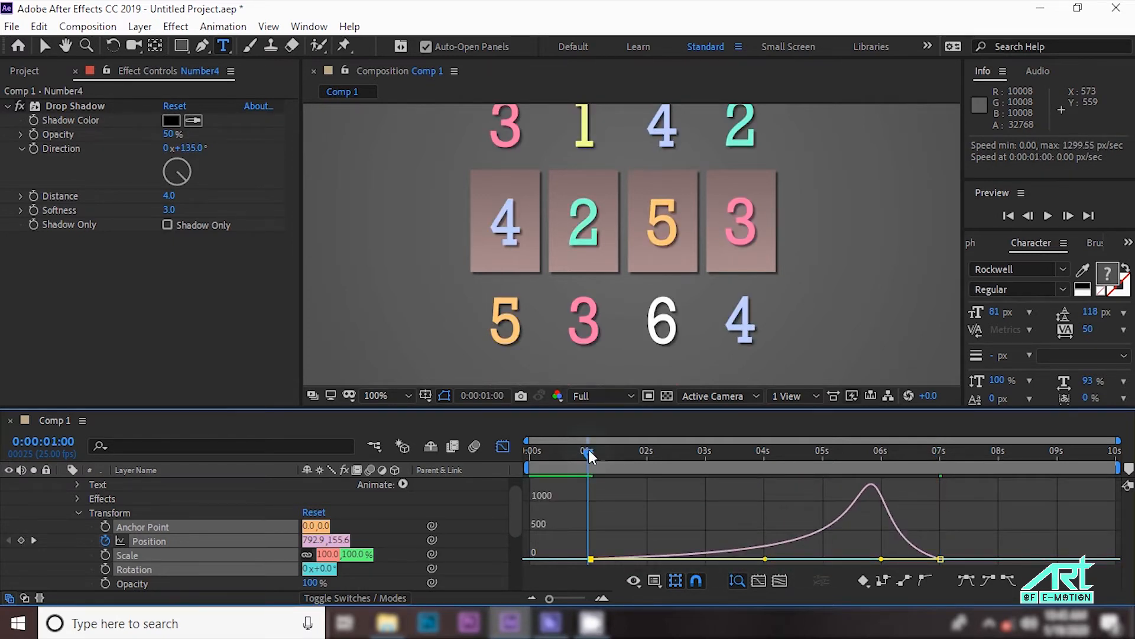
pyautogui.press('space')
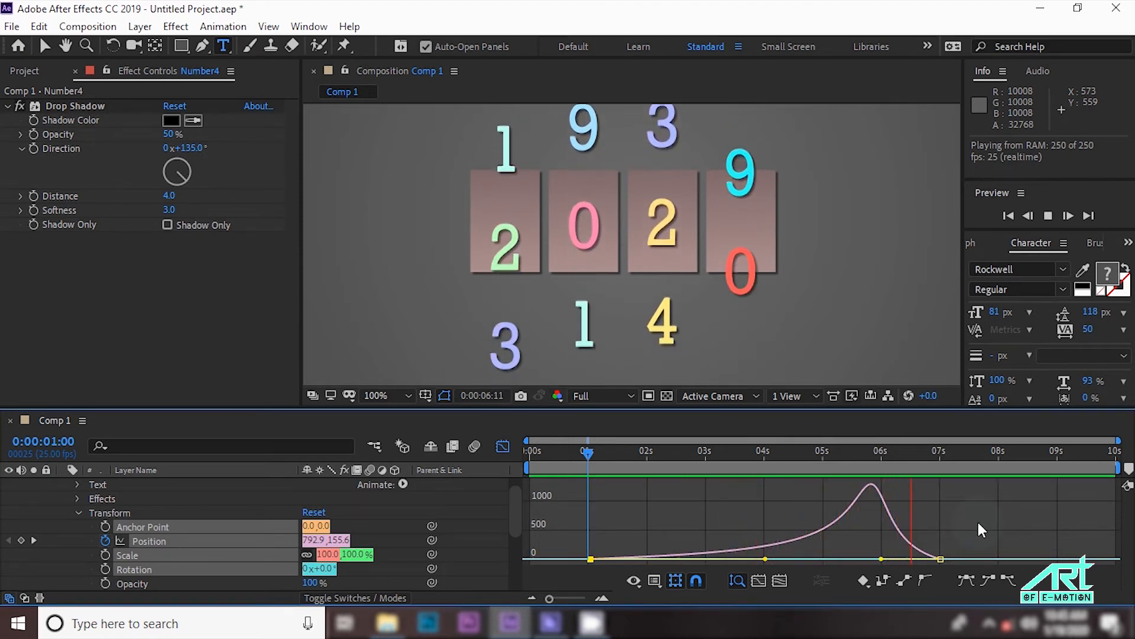
pyautogui.press('space')
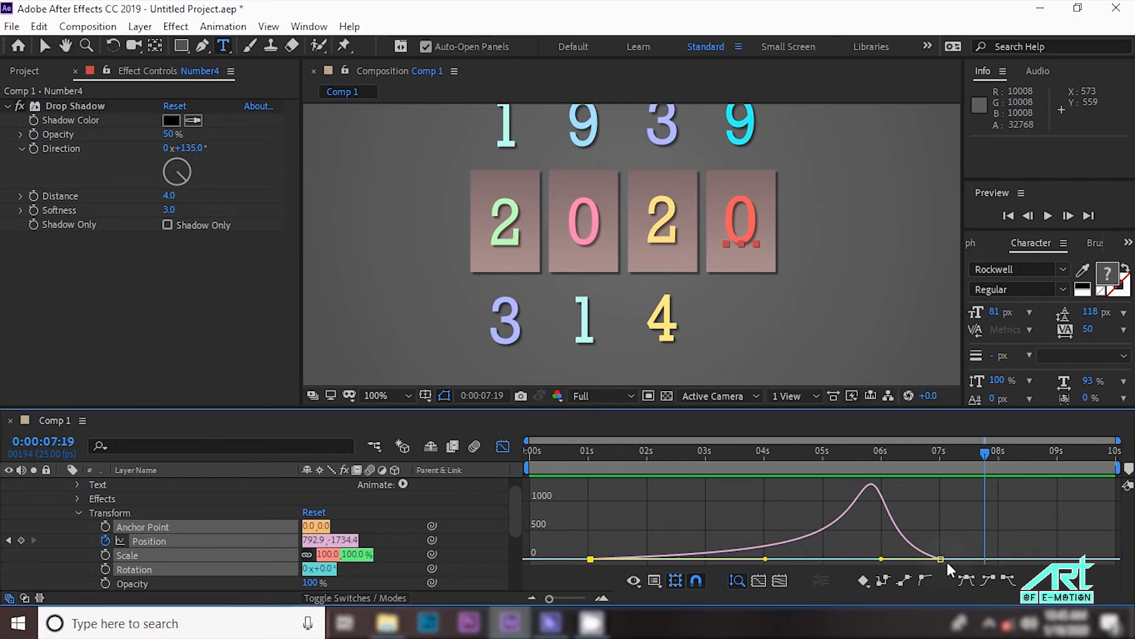
# Delay Number4's last Position keyframe to 0:00:08:13 in the speed graph, and preview the animation from 0:00:01:01.
pyautogui.moveTo(940, 558); pyautogui.dragTo(1029, 558)
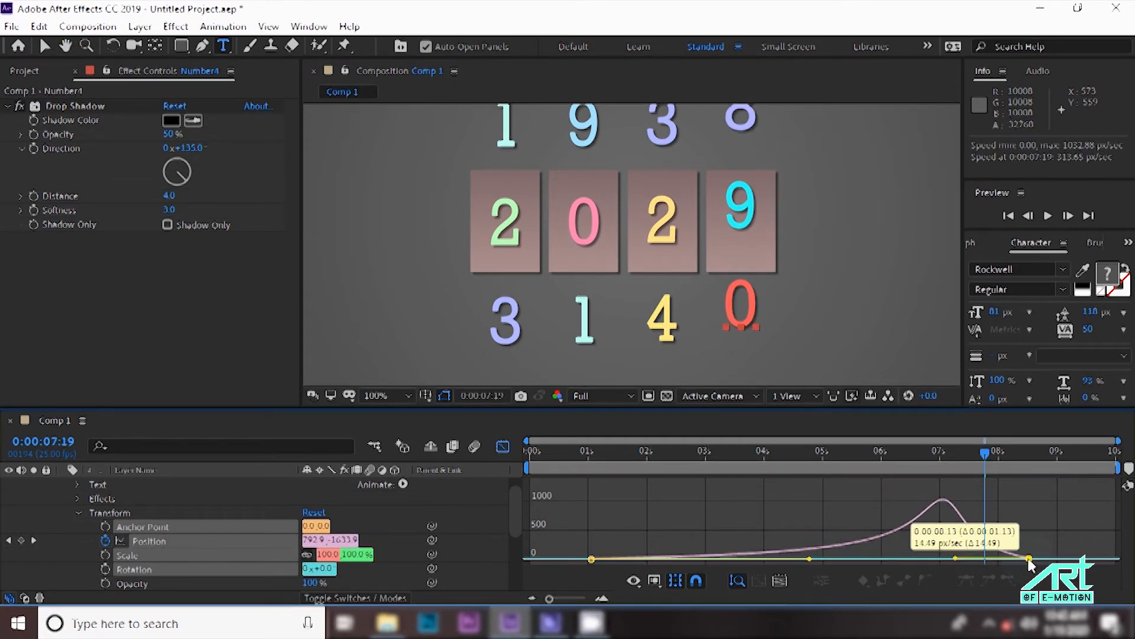
pyautogui.click(590, 451)
pyautogui.press('space')
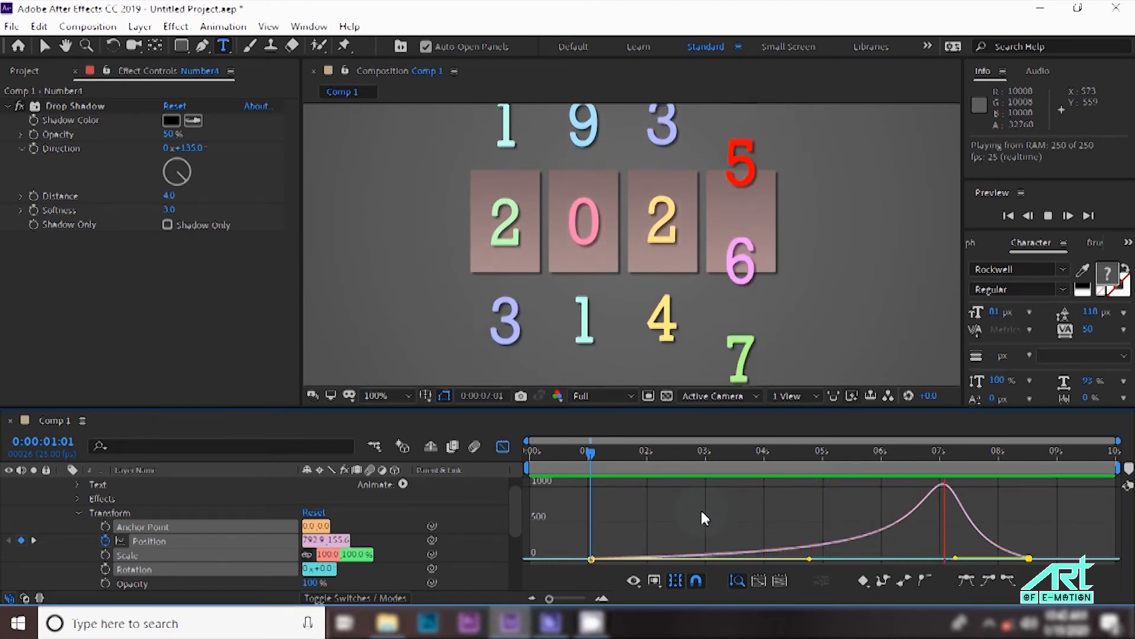
pyautogui.press('space')
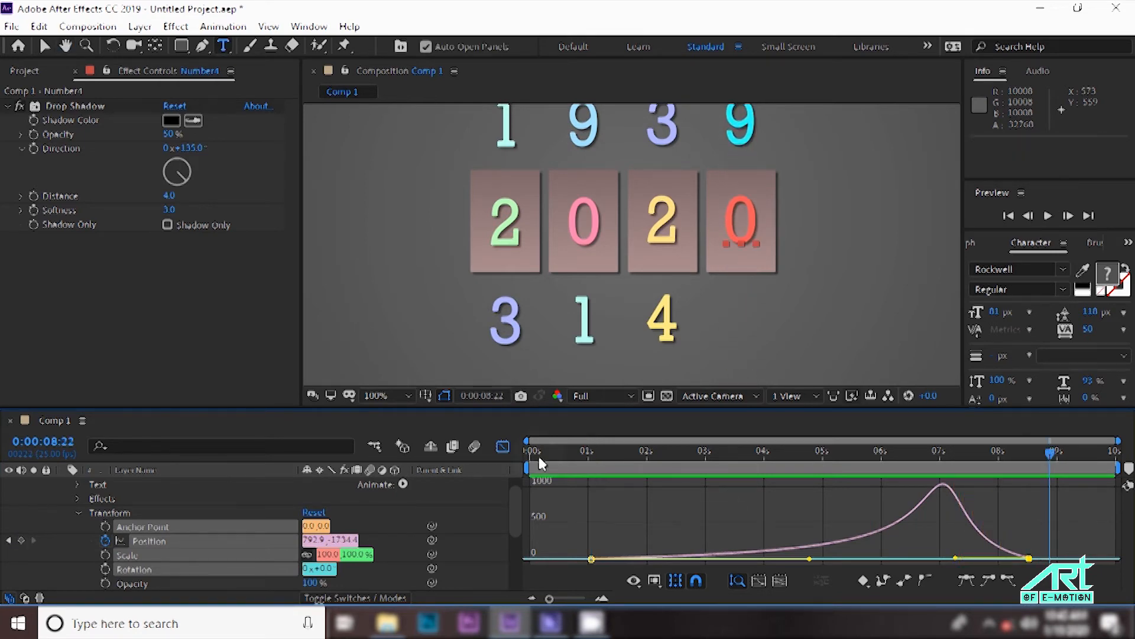
# Move Number3's first Position keyframe earlier to about 0.5 seconds and its last Position keyframe out to about 8 seconds.
pyautogui.click(503, 446)
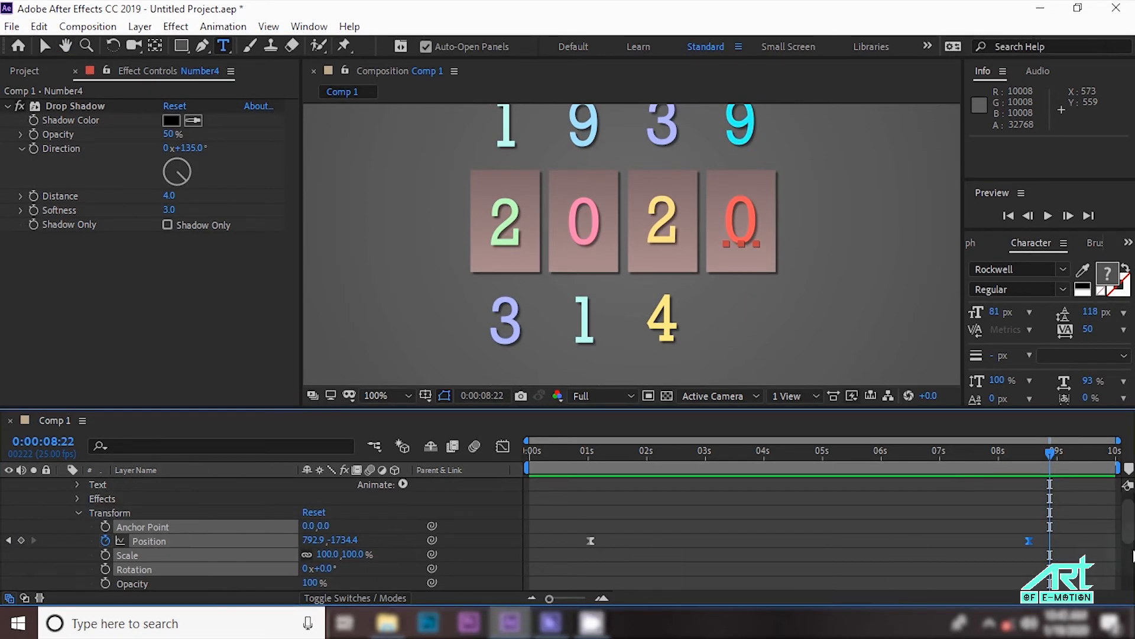
pyautogui.scroll(2, 1126, 504)
pyautogui.click(67, 484)
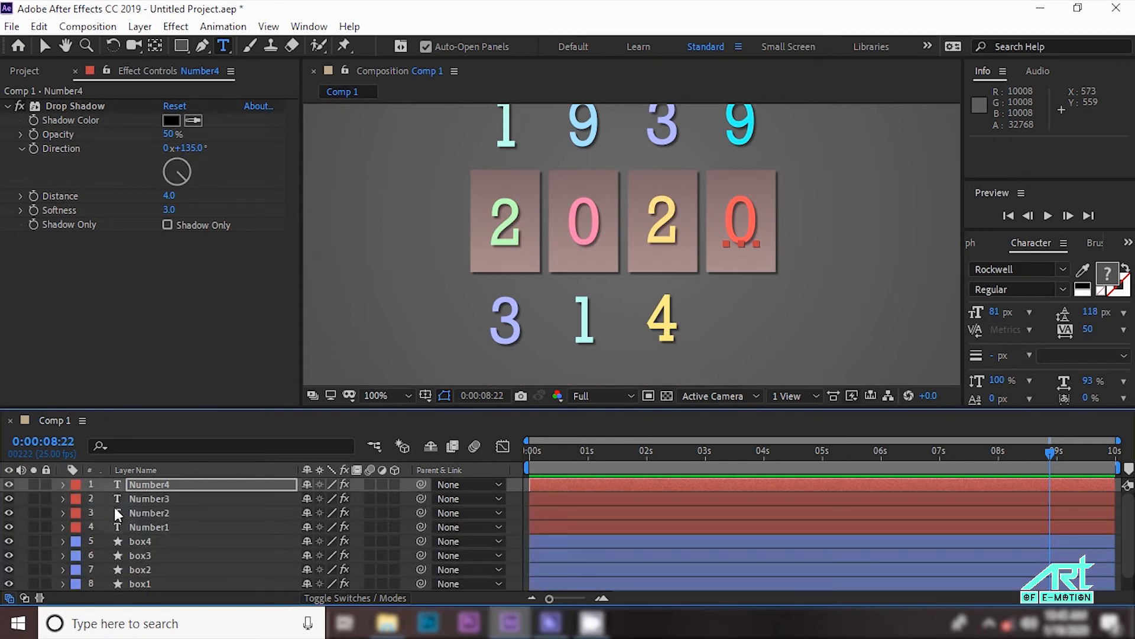
pyautogui.click(166, 499)
pyautogui.click(61, 498)
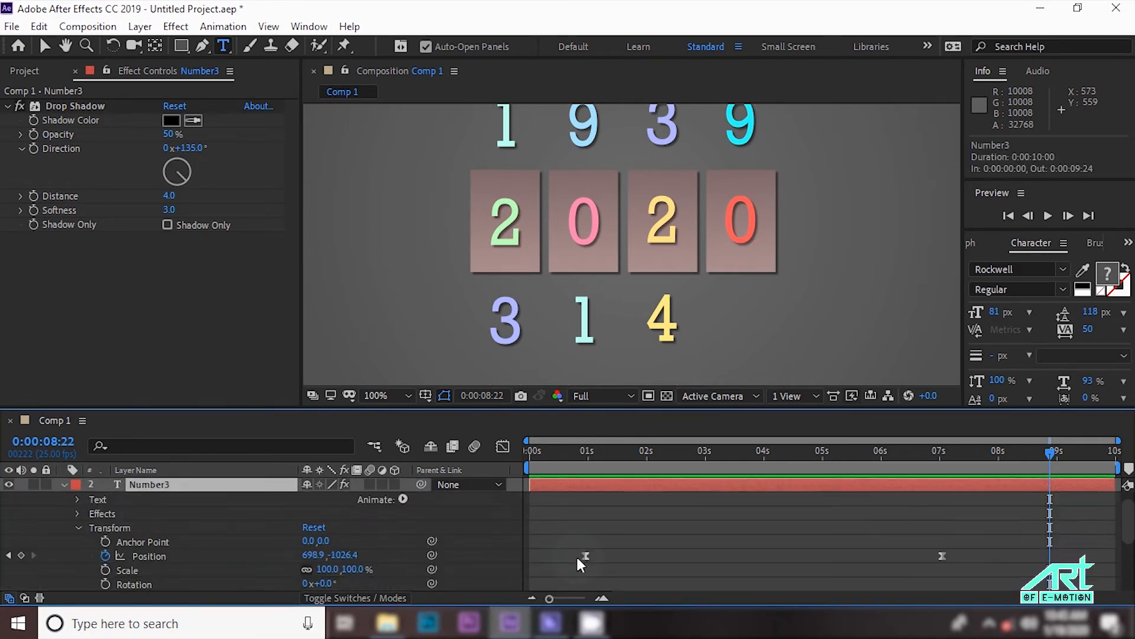
pyautogui.click(560, 555)
pyautogui.click(942, 556)
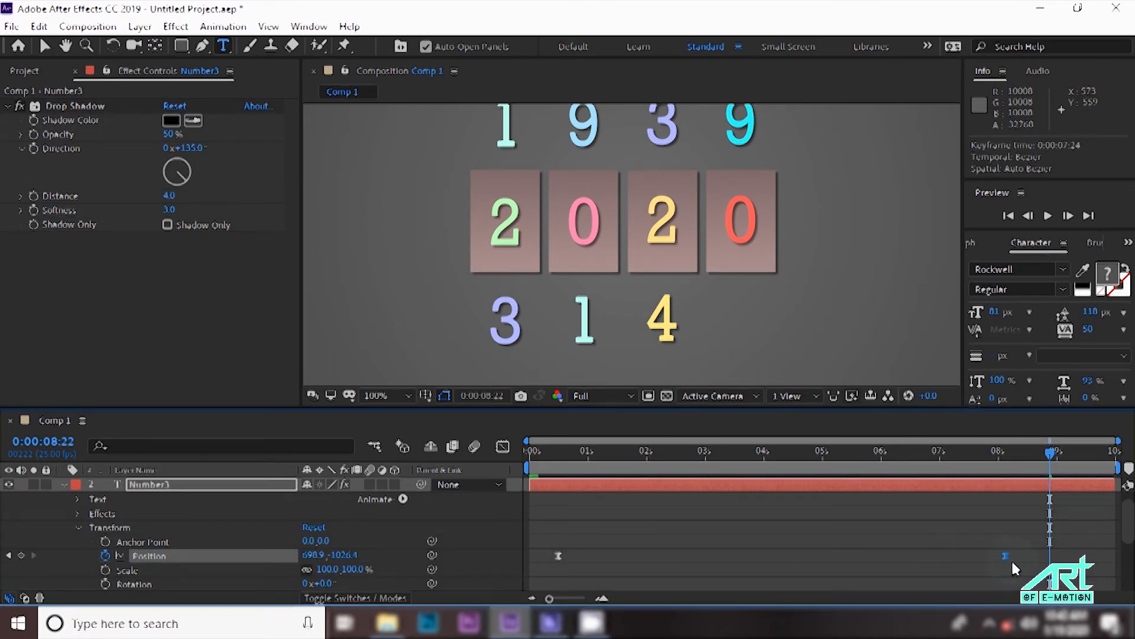
# Delay the Number2 layer's last Position keyframe to 0:00:09:09.
pyautogui.click(64, 484)
pyautogui.click(149, 498)
pyautogui.click(10, 498)
pyautogui.click(10, 498)
pyautogui.click(61, 498)
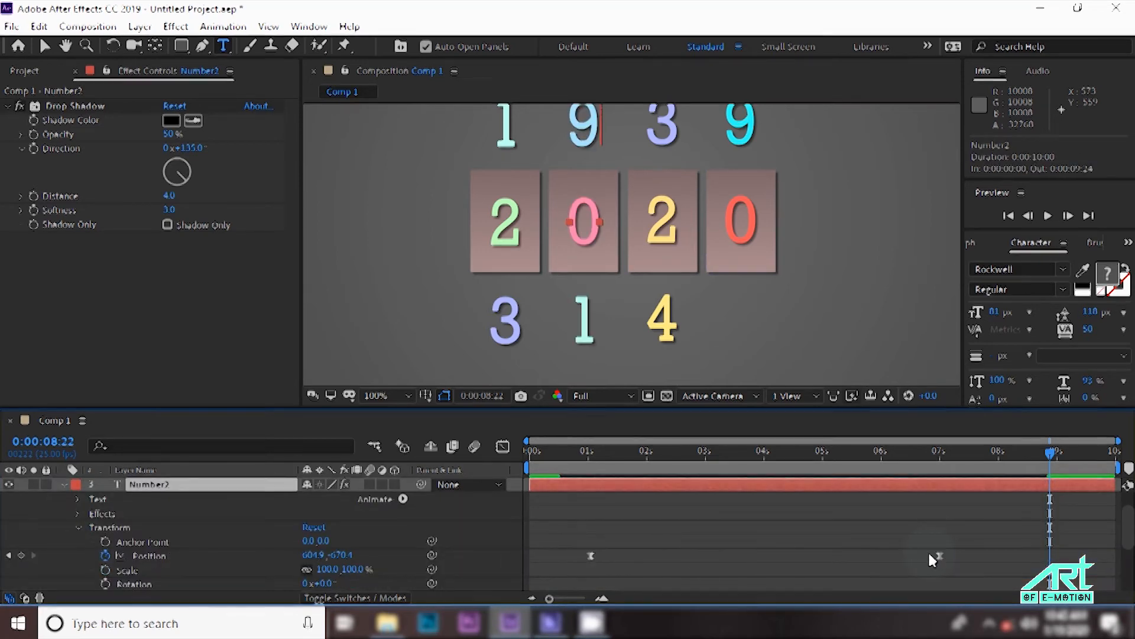
pyautogui.moveTo(939, 556); pyautogui.dragTo(1078, 556)
pyautogui.click(588, 462)
pyautogui.click(64, 485)
# Move Number1's last Position keyframe to 0:00:08:13 and its first to about 0:00:00:10, and preview the animation from the start.
pyautogui.click(136, 514)
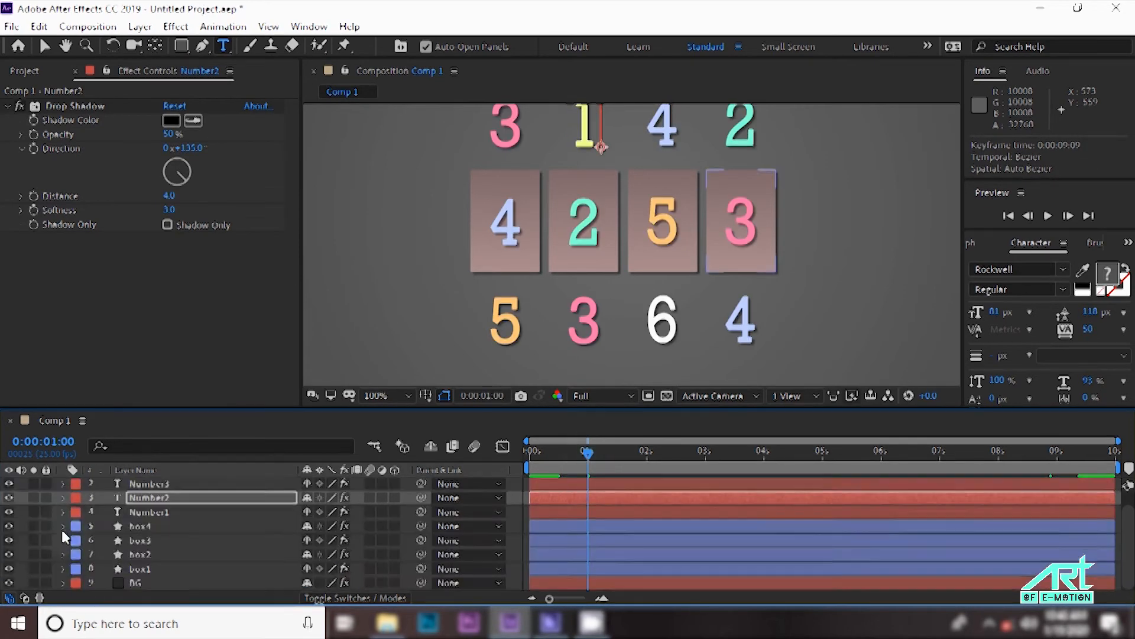
pyautogui.click(63, 512)
pyautogui.moveTo(940, 556); pyautogui.dragTo(1029, 556)
pyautogui.click(551, 462)
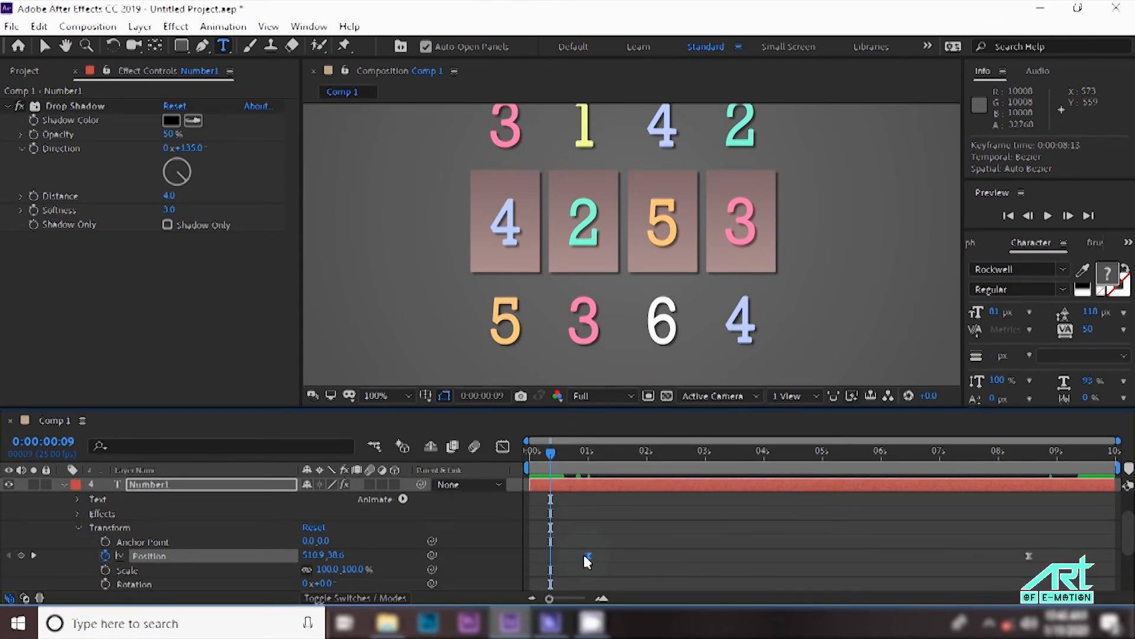
pyautogui.press('Home')
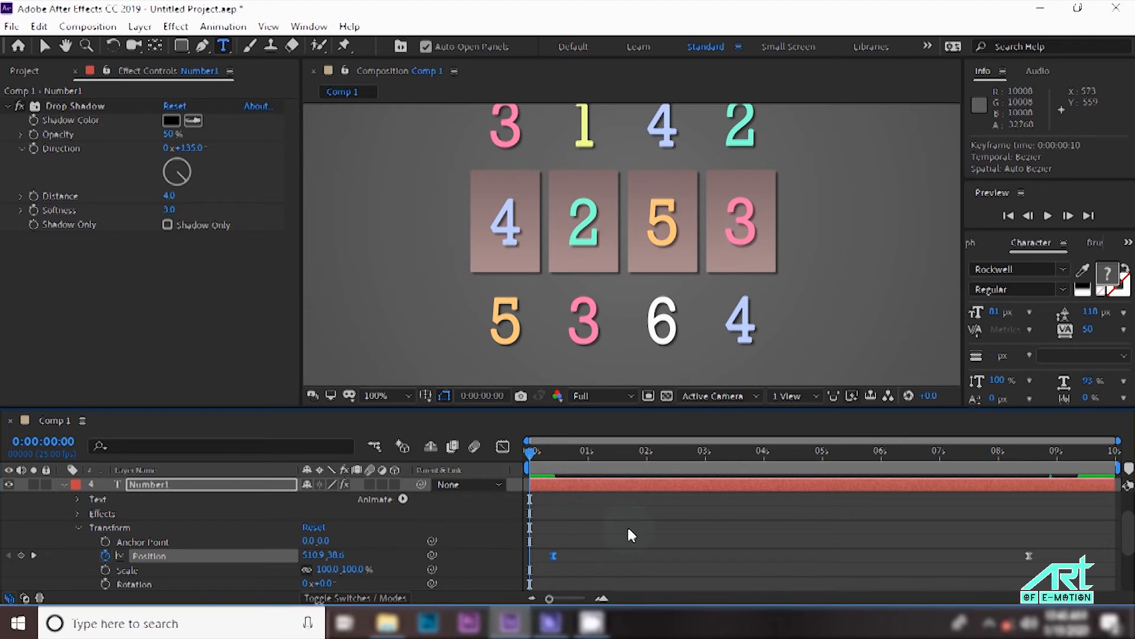
pyautogui.press('space')
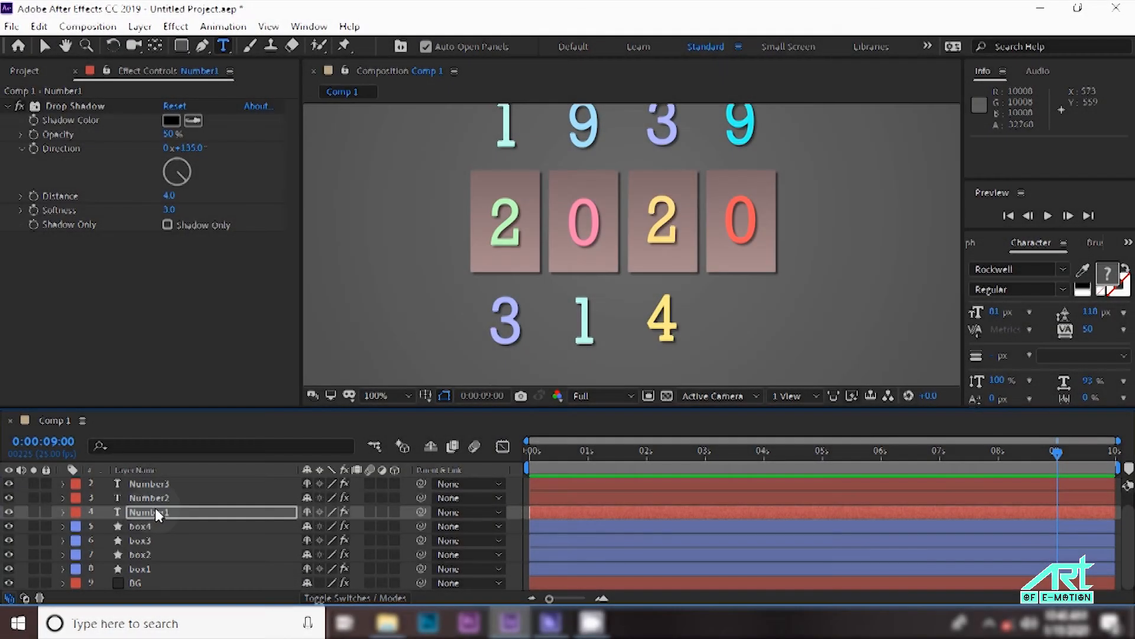
# Enable motion blur for the composition and for the layers Number1, Number2, Number3 and Number4.
pyautogui.click(154, 512)
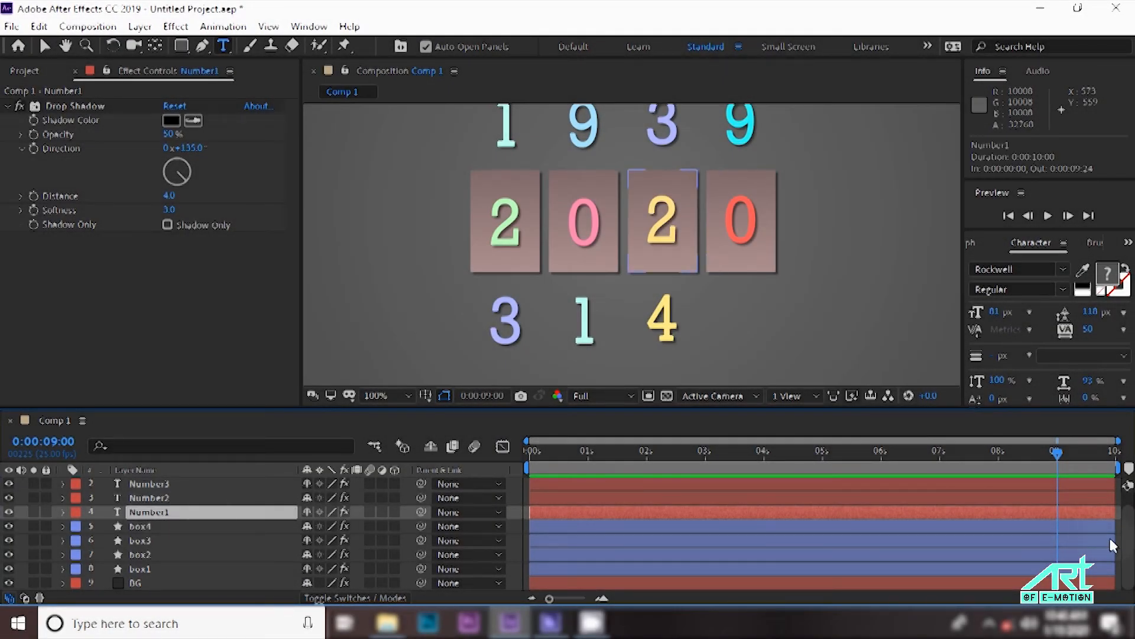
pyautogui.scroll(1, 1129, 500)
pyautogui.click(7, 526)
pyautogui.click(7, 526)
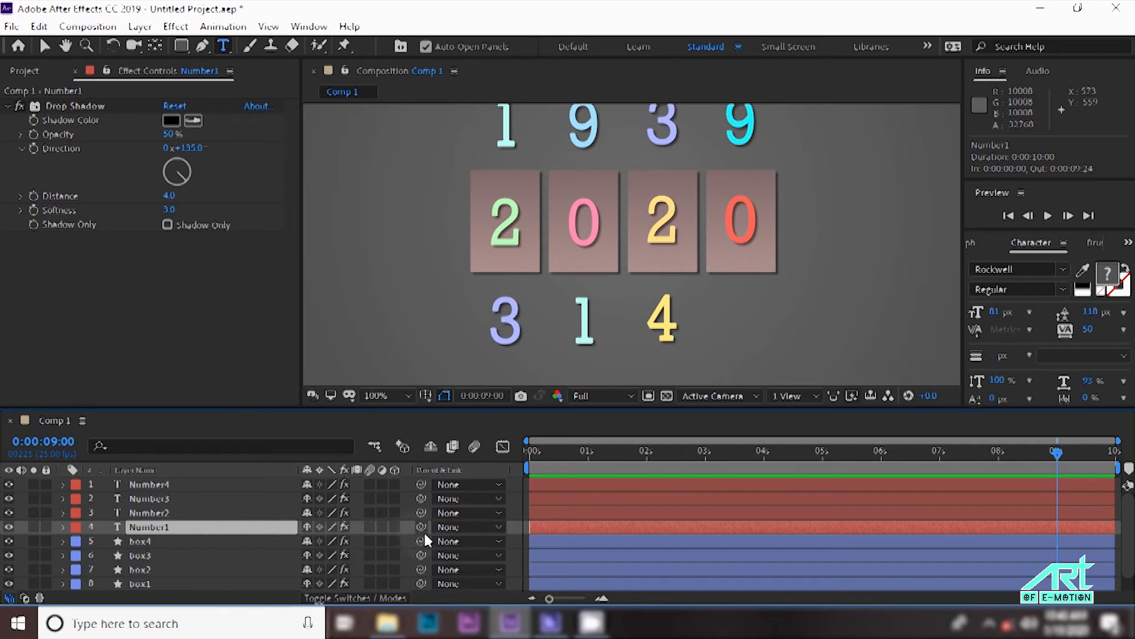
pyautogui.click(474, 447)
pyautogui.click(370, 526)
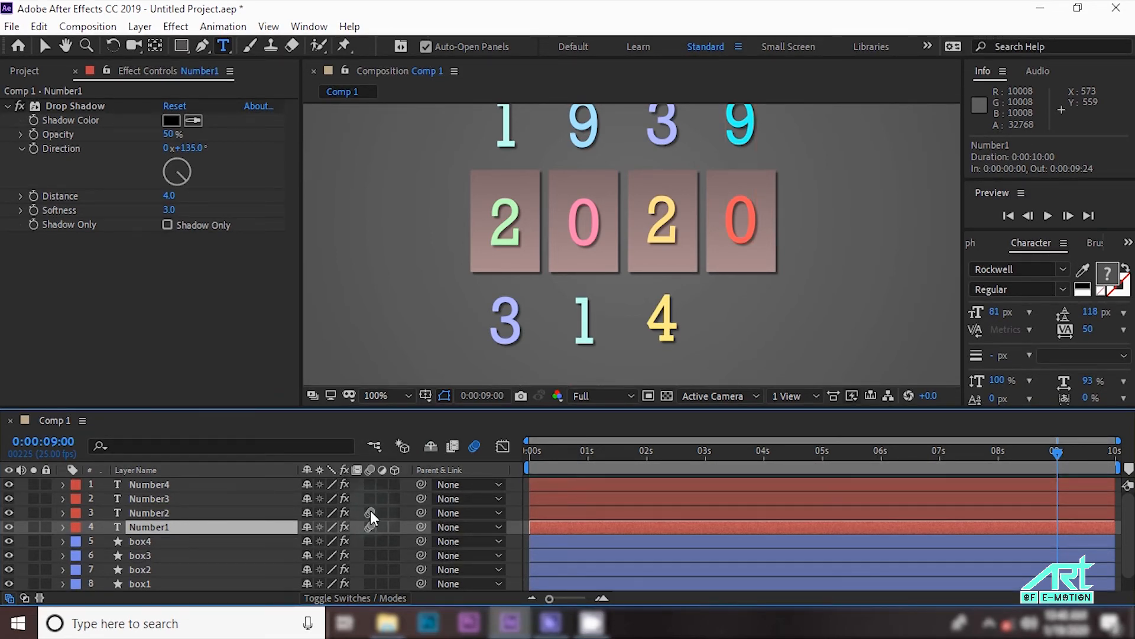
pyautogui.click(371, 484)
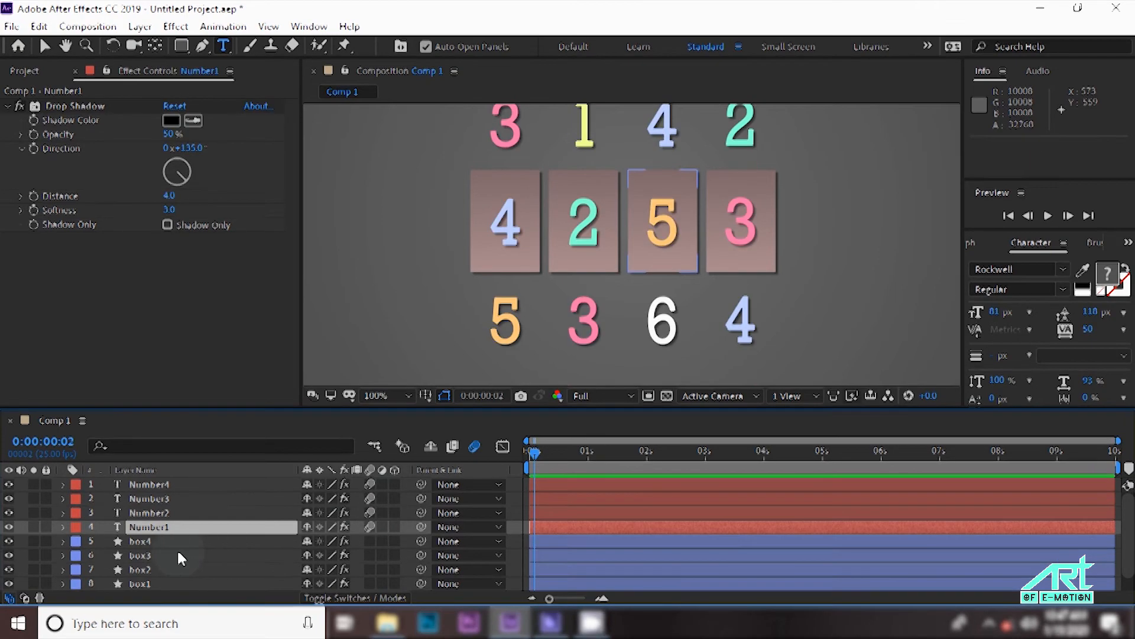
# Add a Round Corners operator to the box4 shape layer and reveal its radius.
pyautogui.click(146, 543)
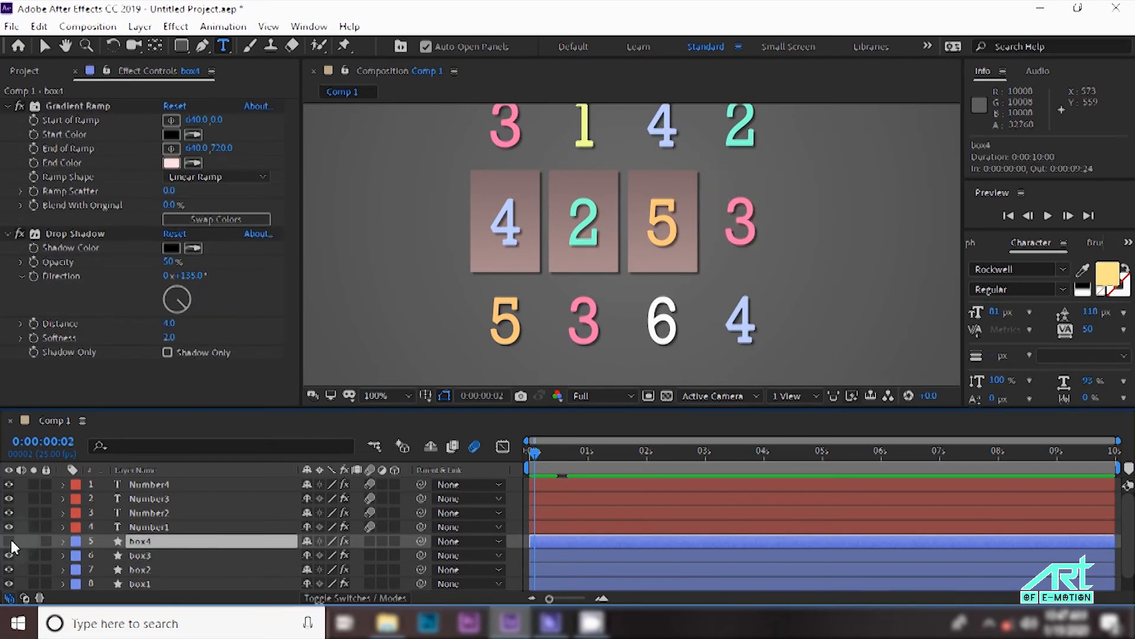
pyautogui.click(62, 540)
pyautogui.click(402, 498)
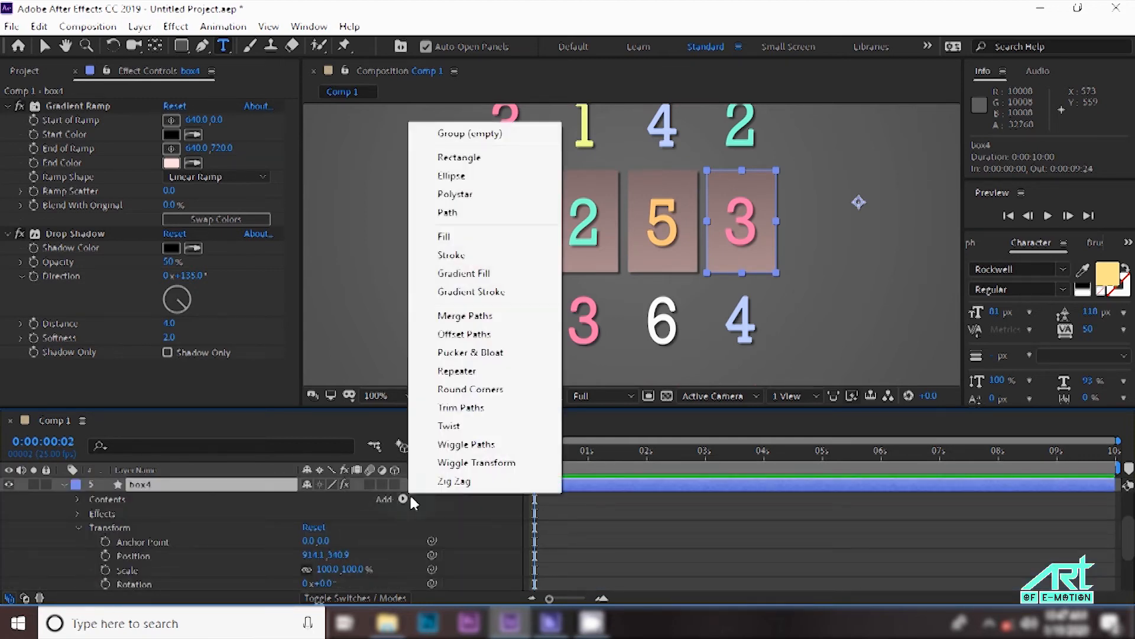
pyautogui.click(461, 391)
pyautogui.click(174, 485)
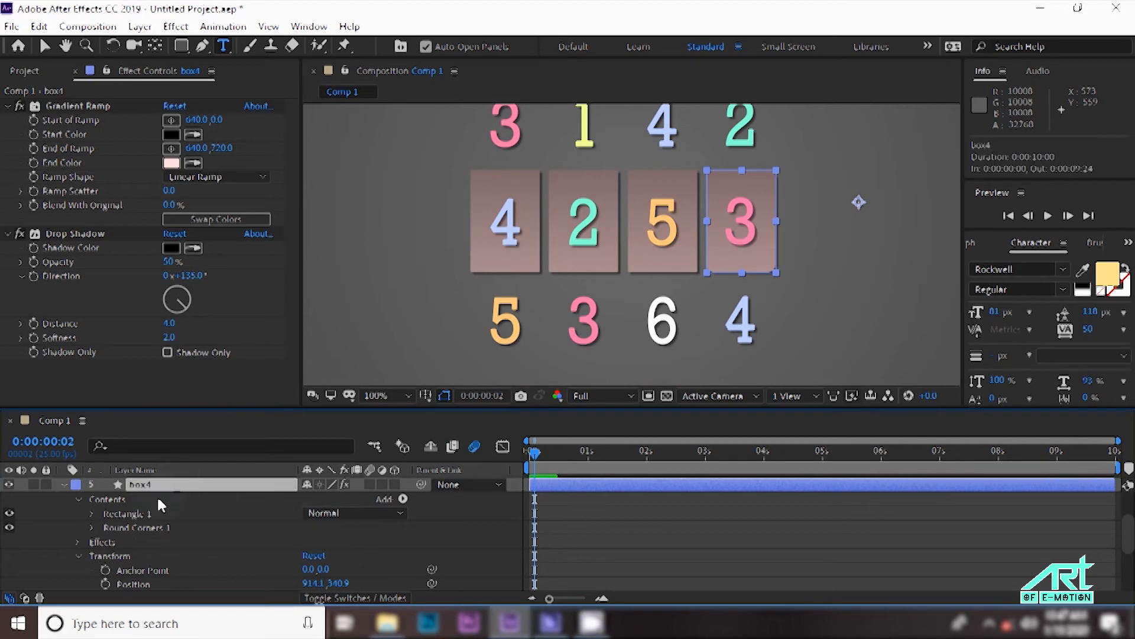
pyautogui.click(92, 528)
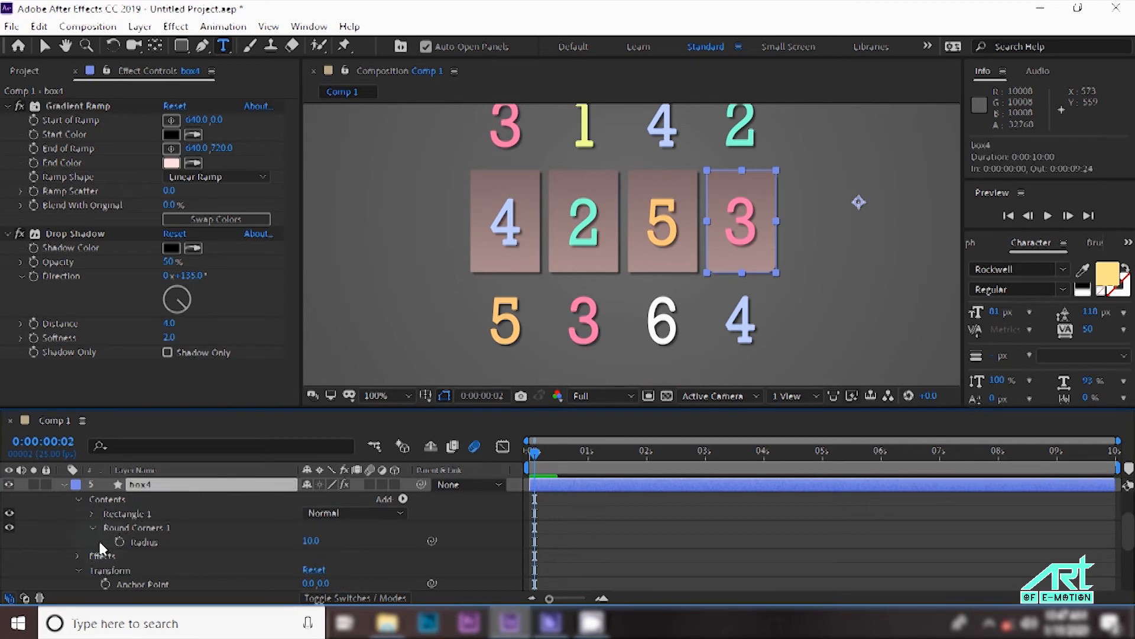
# Set the Round Corners radius of box4 to 20.
pyautogui.click(147, 528)
pyautogui.moveTo(305, 541); pyautogui.dragTo(368, 544)
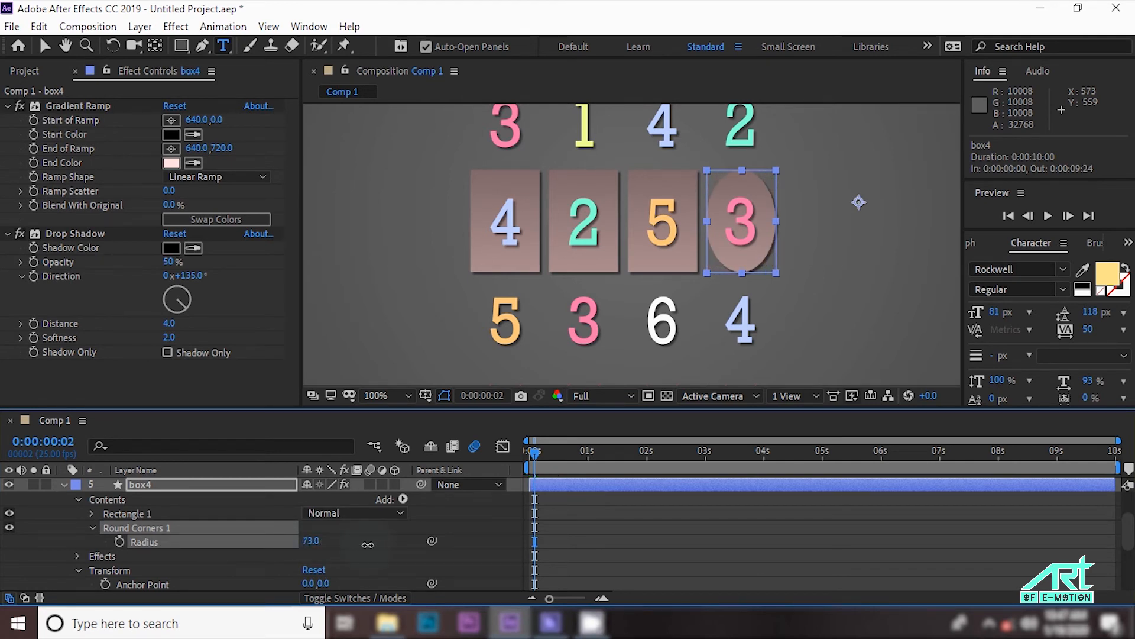
pyautogui.press('v')
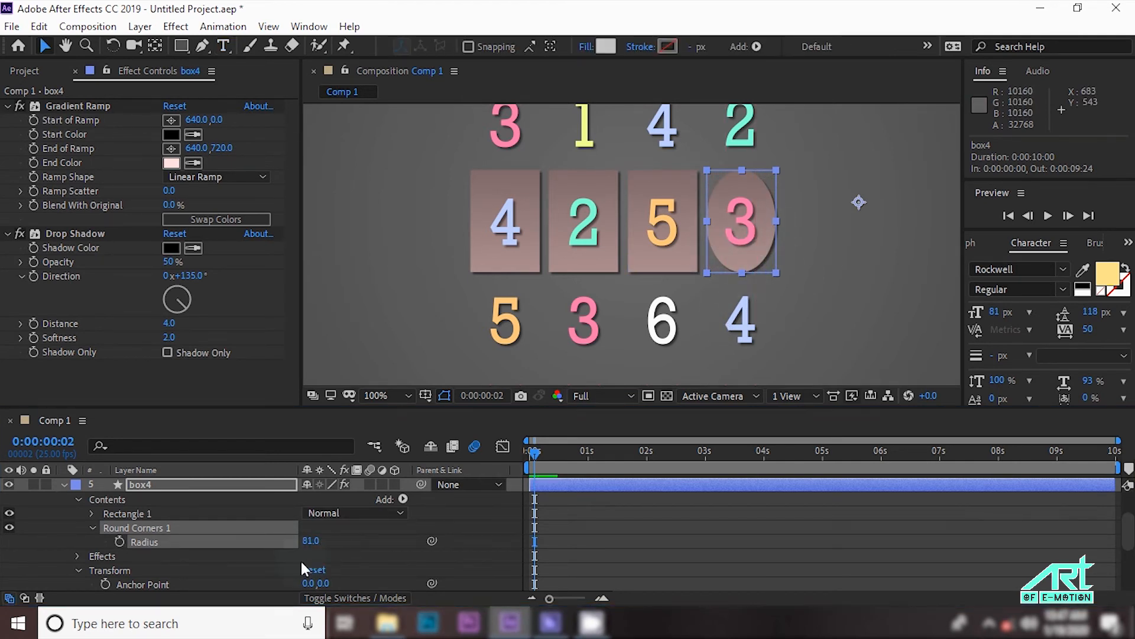
pyautogui.moveTo(311, 543); pyautogui.dragTo(276, 543)
pyautogui.click(305, 542)
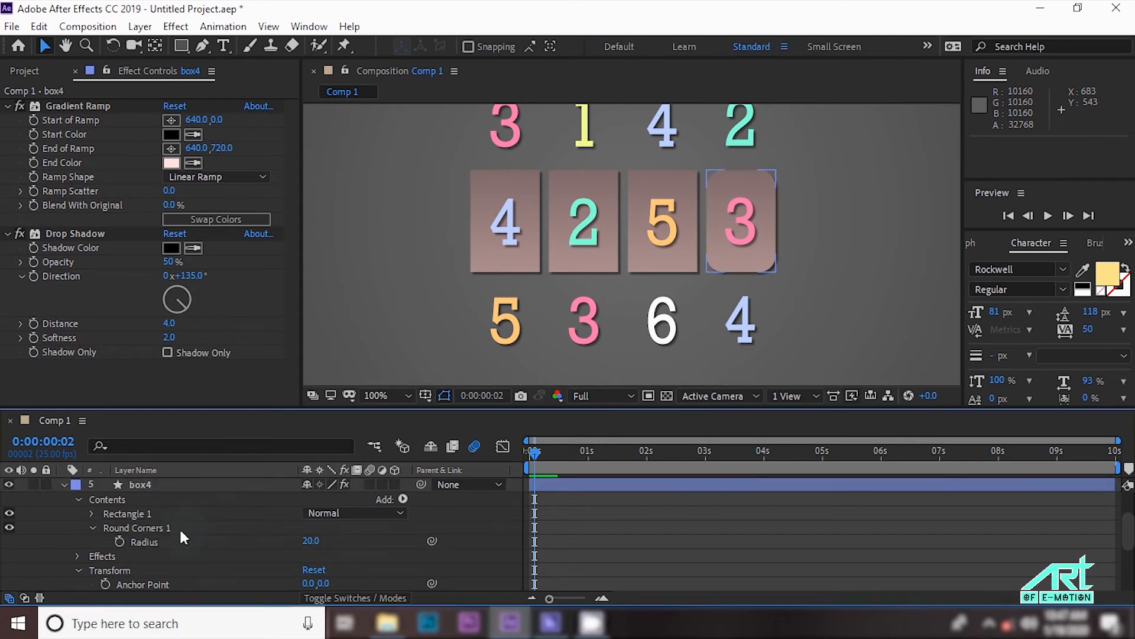
# Copy the Round Corners operator from box4 and paste it onto the box3 layer.
pyautogui.click(110, 529)
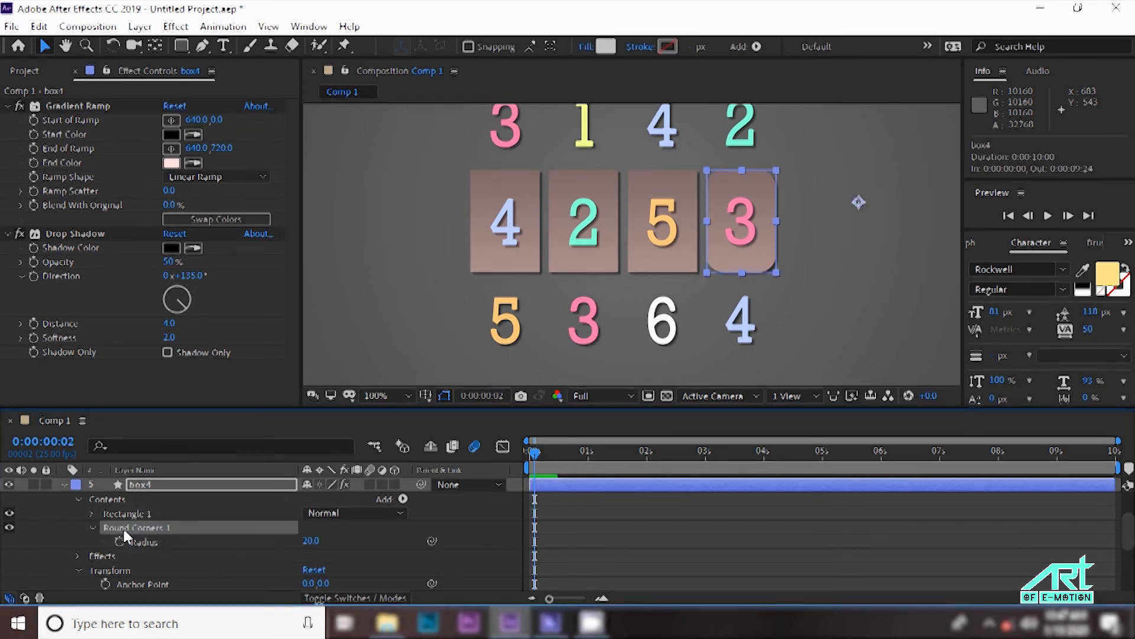
pyautogui.click(39, 27)
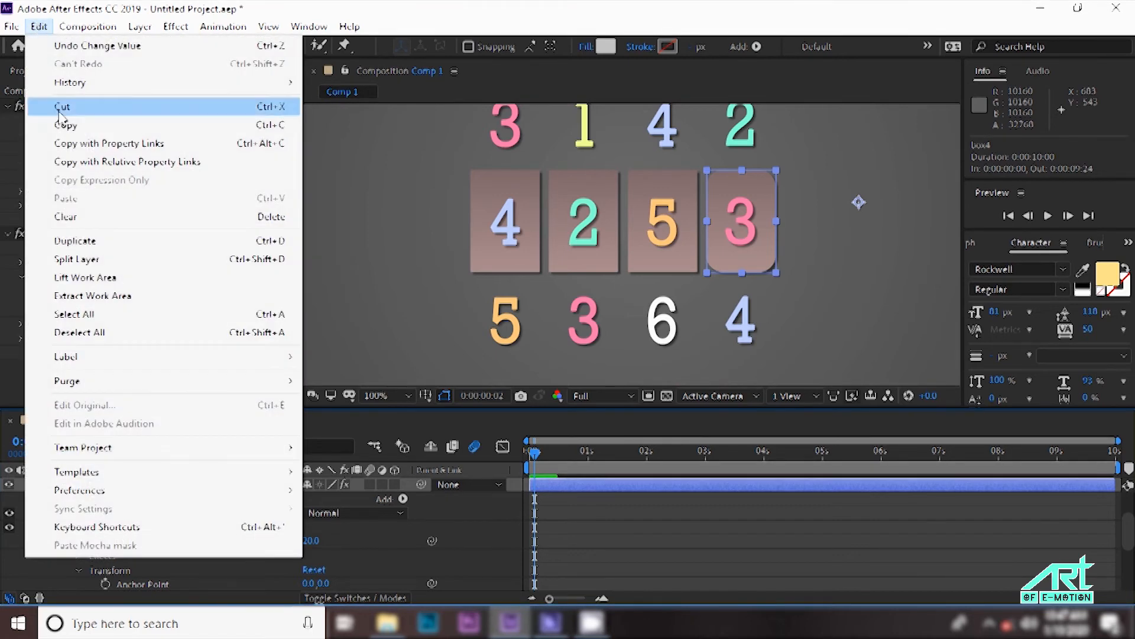
pyautogui.click(71, 122)
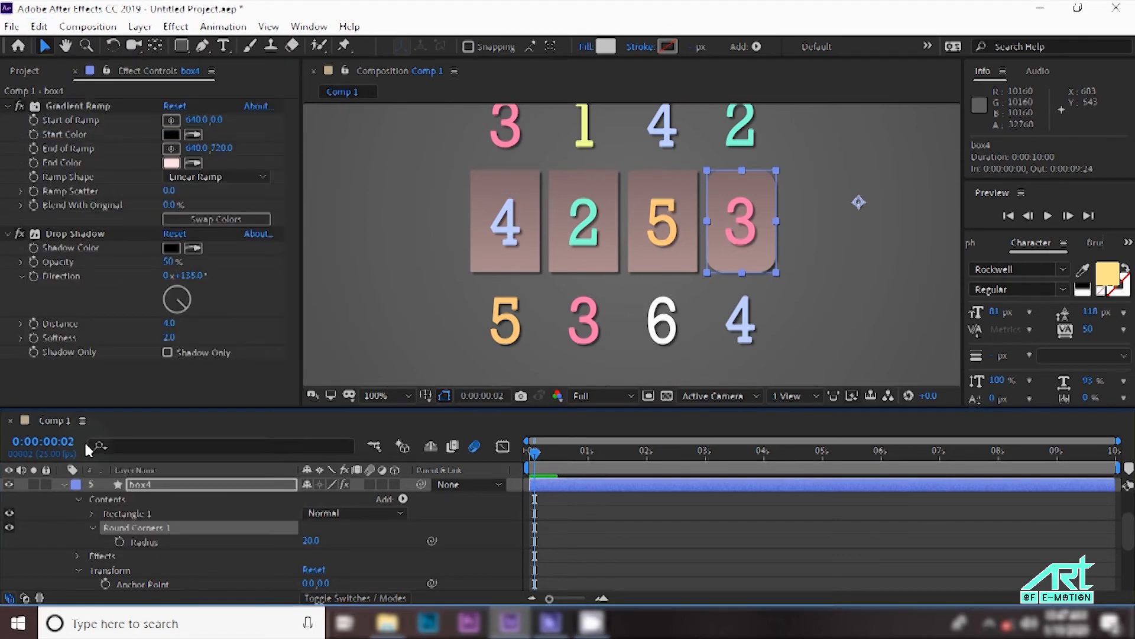
pyautogui.click(65, 485)
pyautogui.click(144, 540)
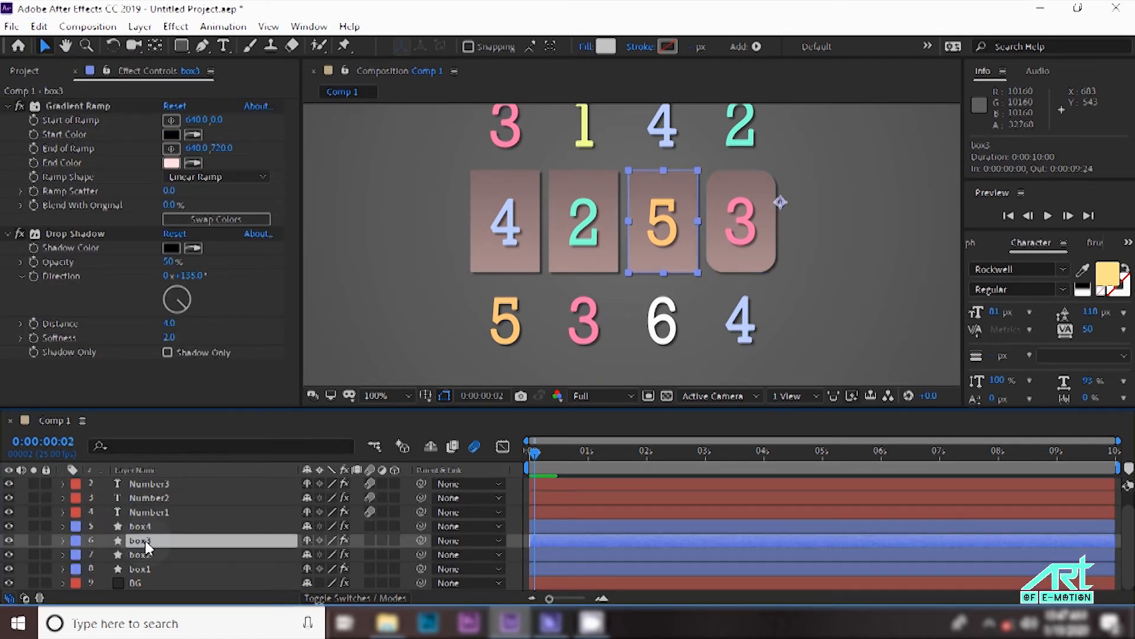
pyautogui.click(39, 28)
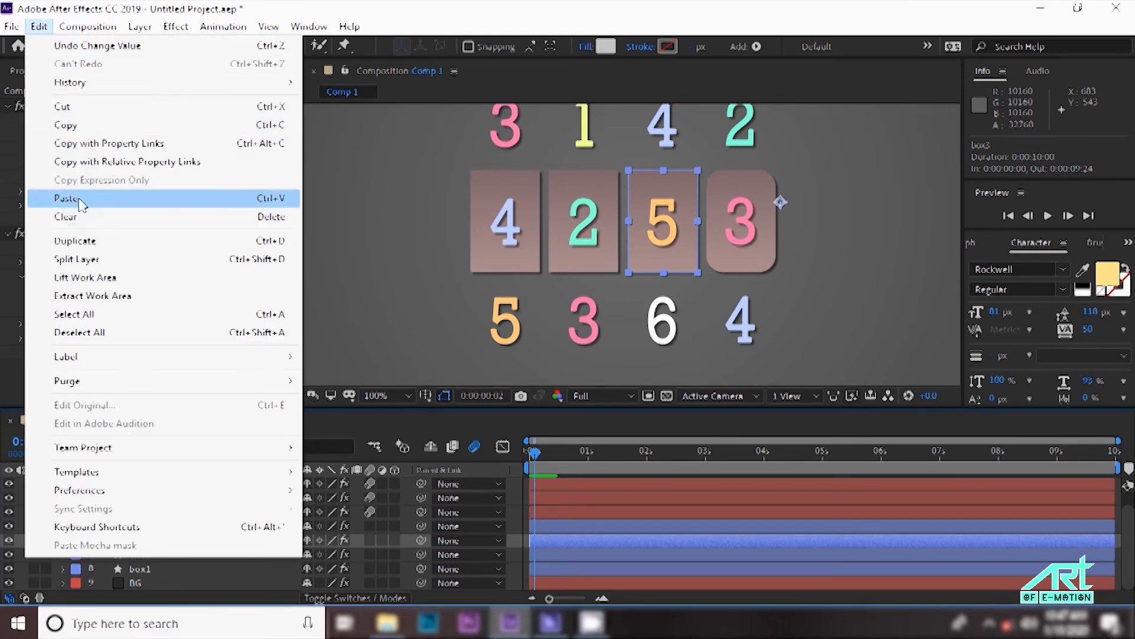
pyautogui.click(71, 198)
# Paste the copied Round Corners operator onto the box2 and box1 layers.
pyautogui.click(155, 554)
pyautogui.click(39, 26)
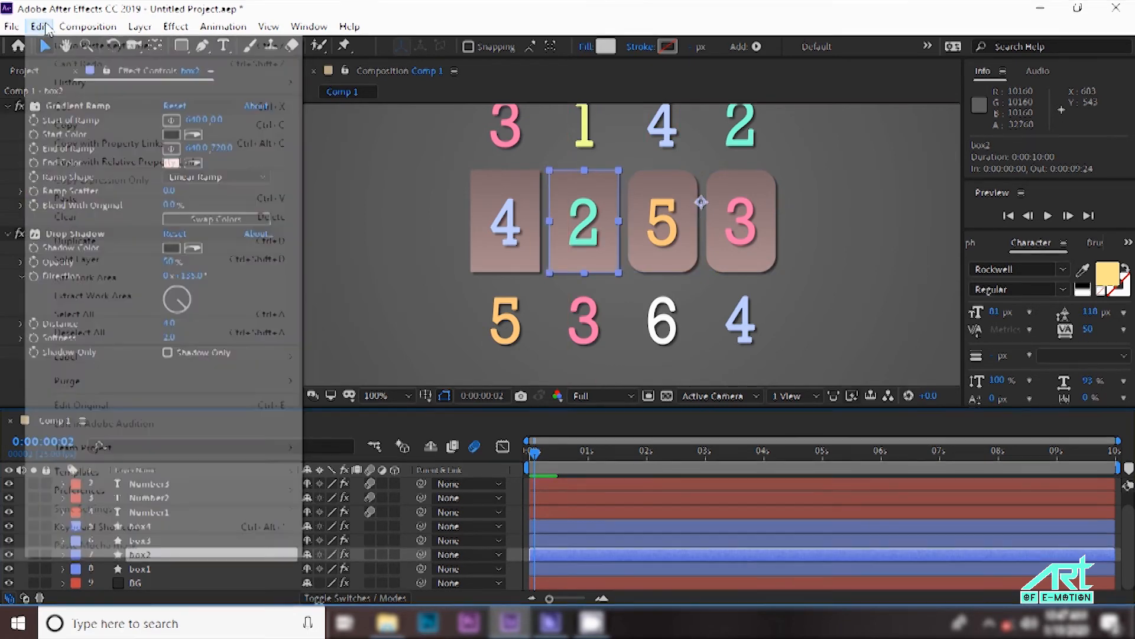
pyautogui.click(74, 197)
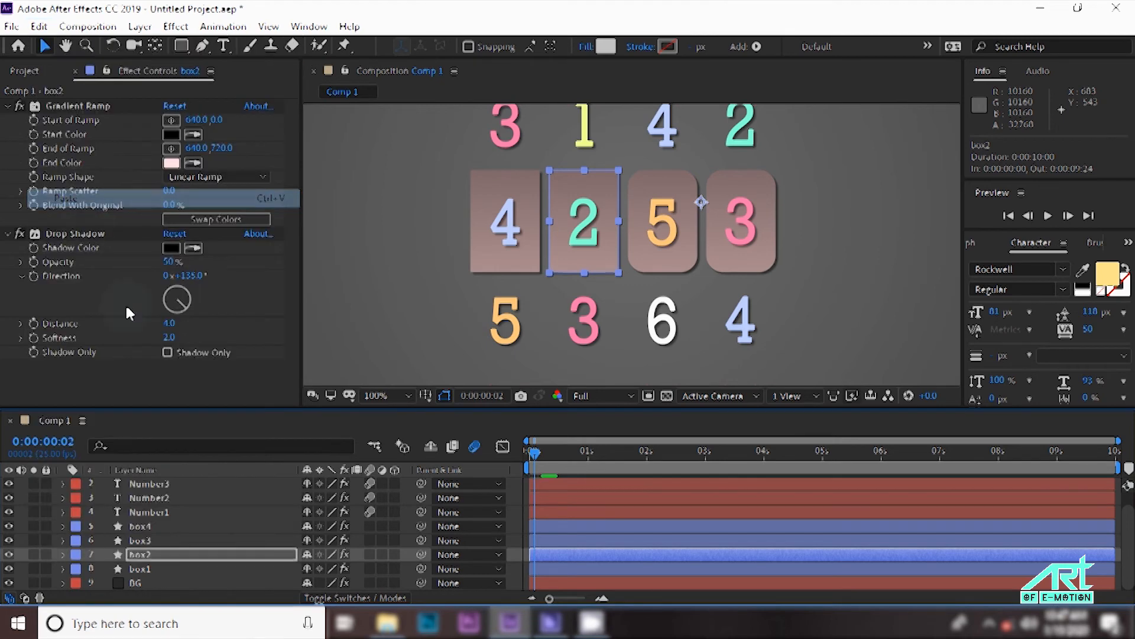
pyautogui.click(167, 569)
pyautogui.click(39, 26)
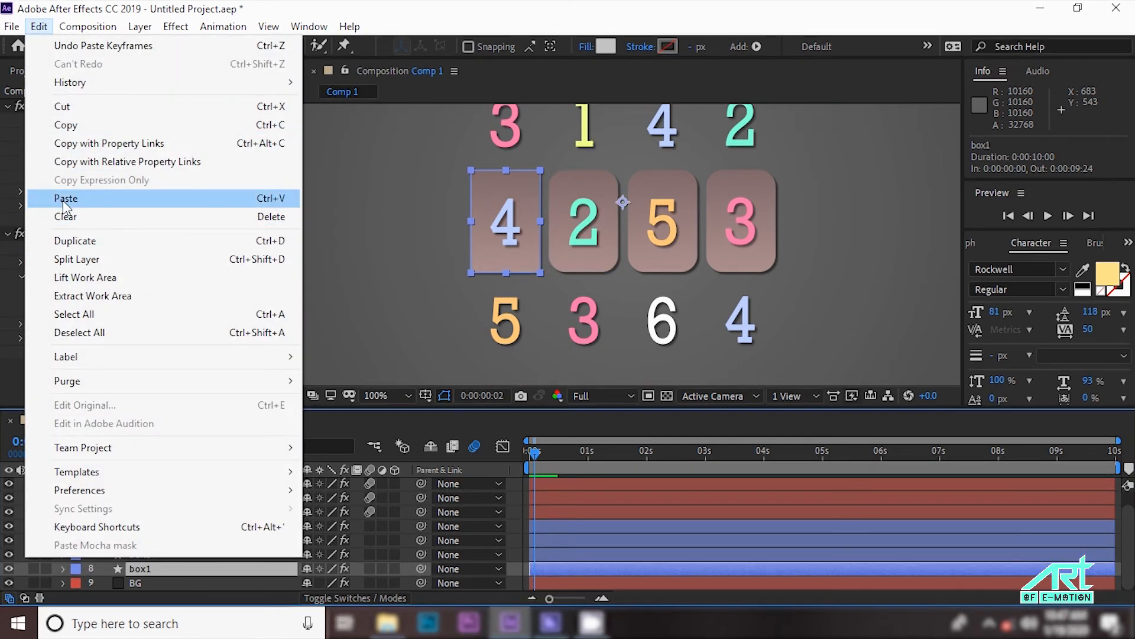
pyautogui.click(64, 201)
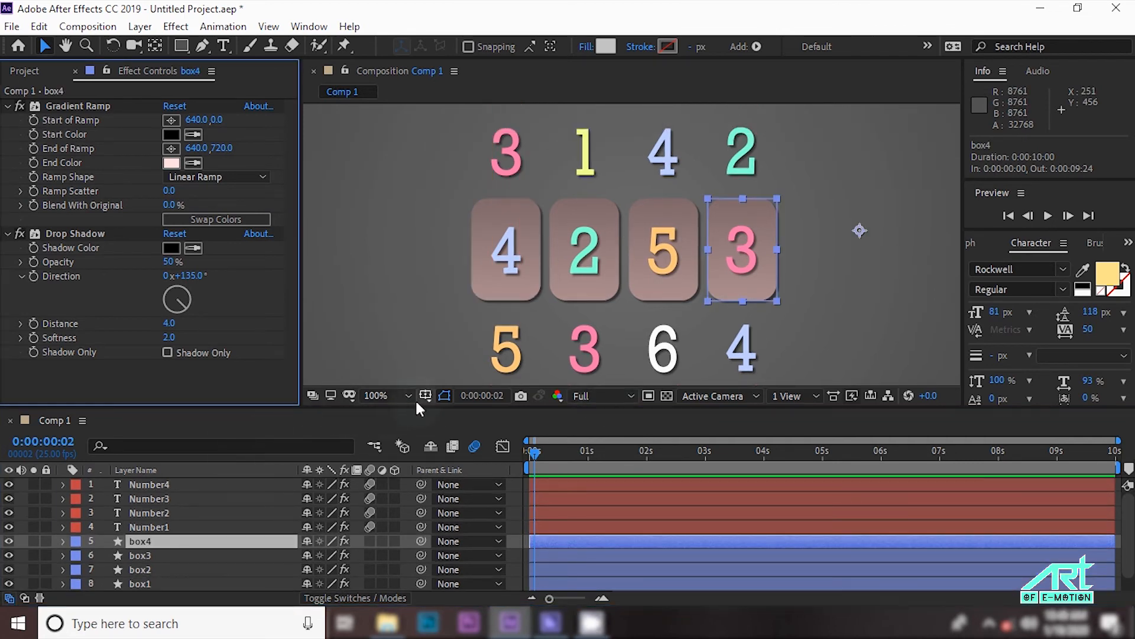
# Duplicate the BG layer with its radial gradient.
pyautogui.click(408, 395)
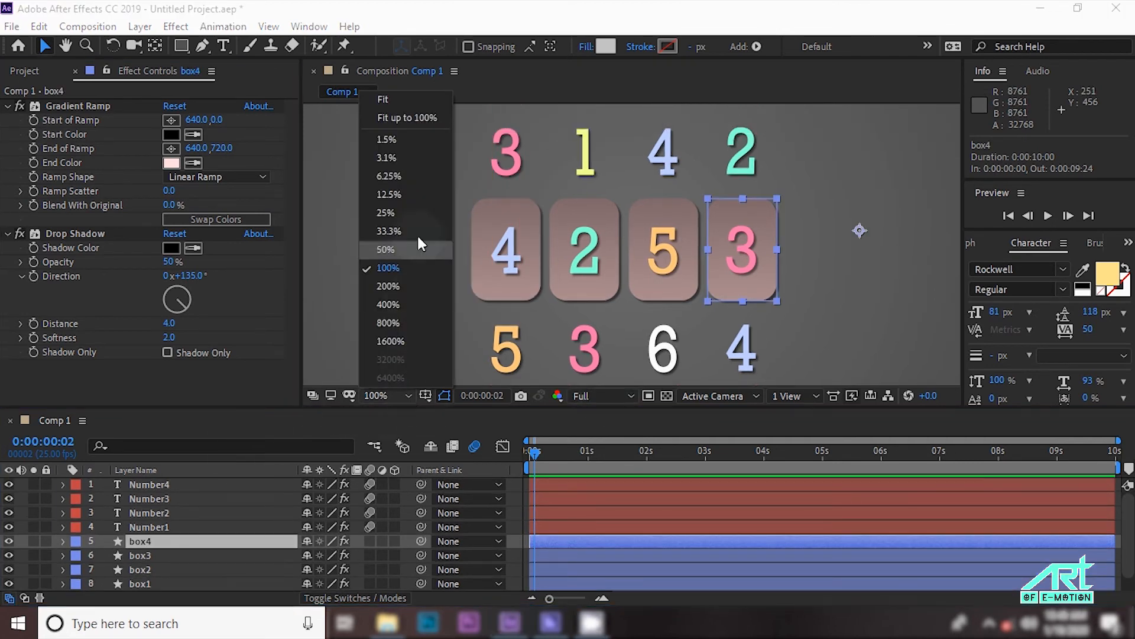
pyautogui.click(420, 105)
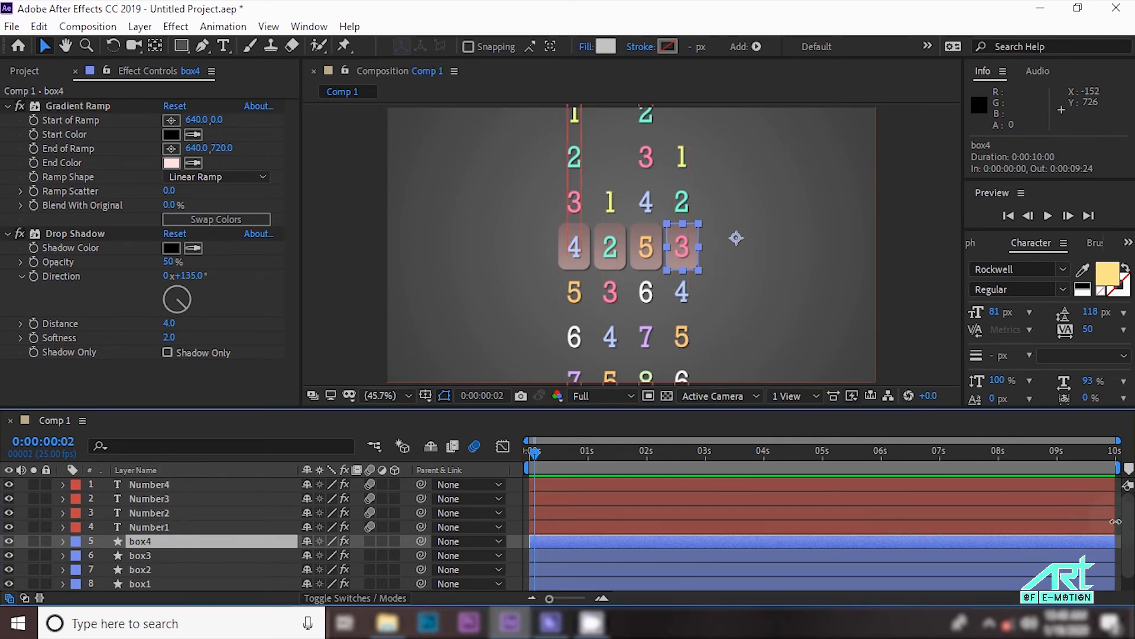
pyautogui.scroll(-1, 1115, 521)
pyautogui.click(184, 585)
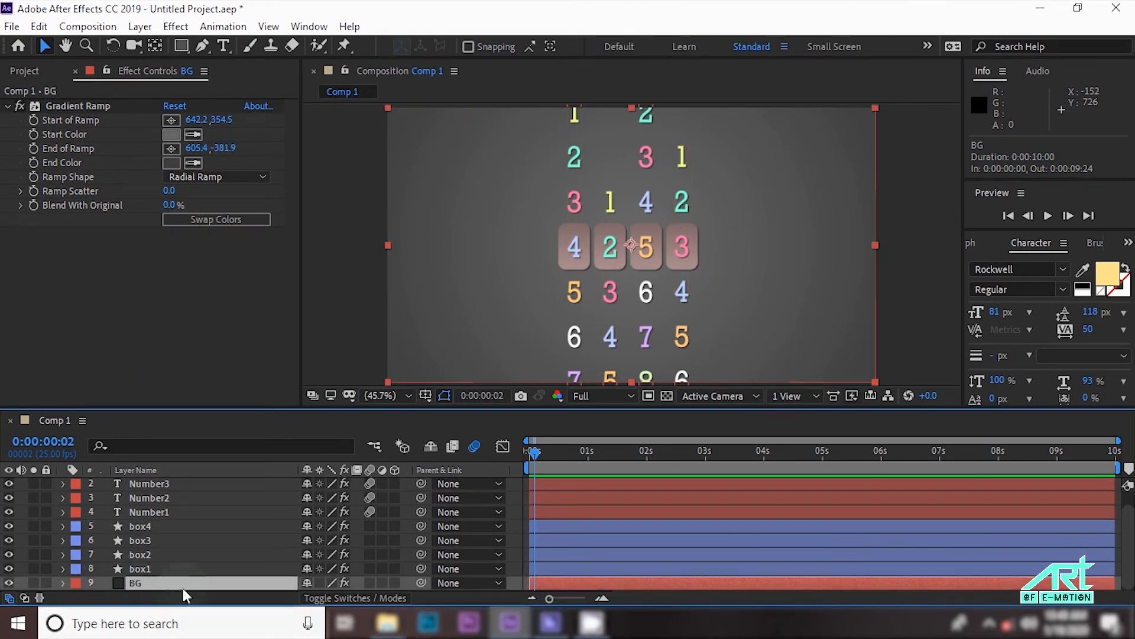
pyautogui.click(40, 28)
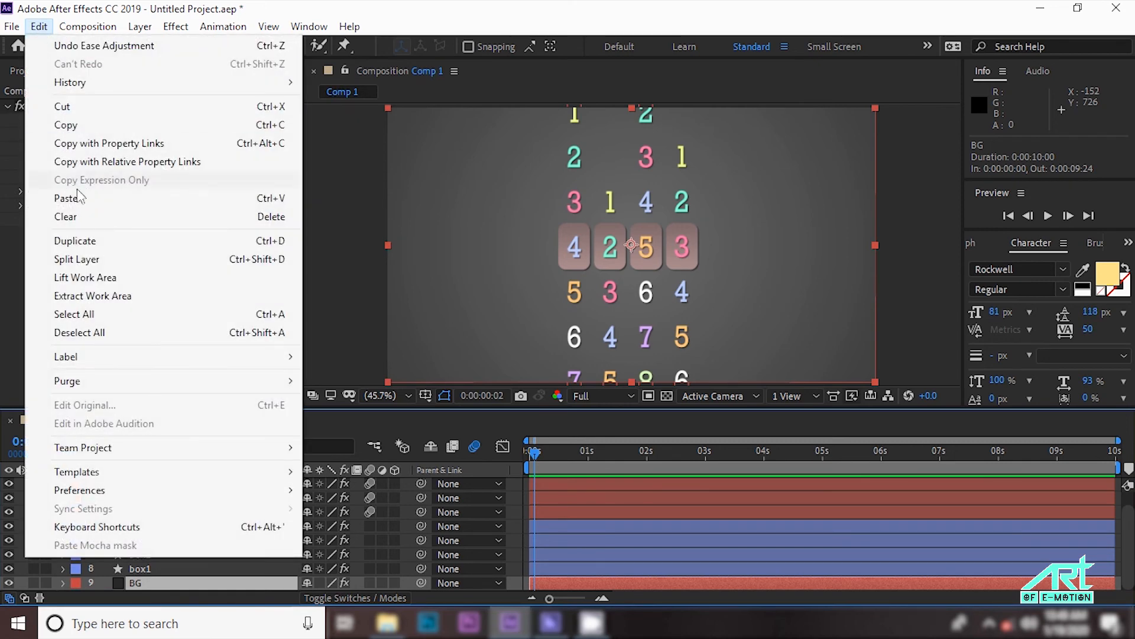
pyautogui.click(114, 247)
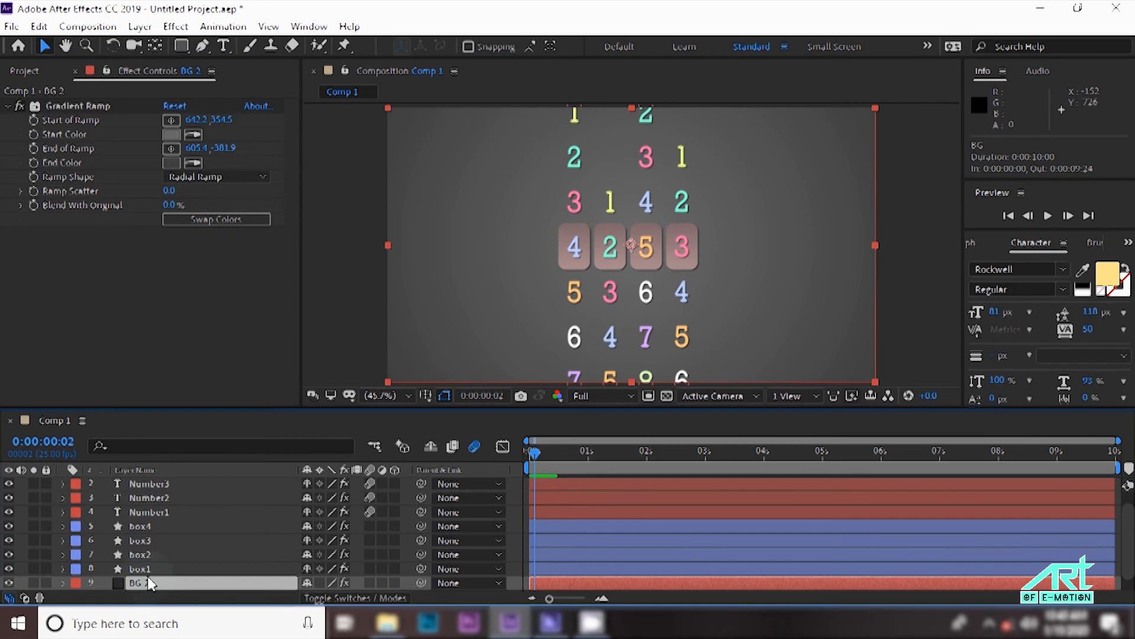
pyautogui.scroll(-1, 1120, 533)
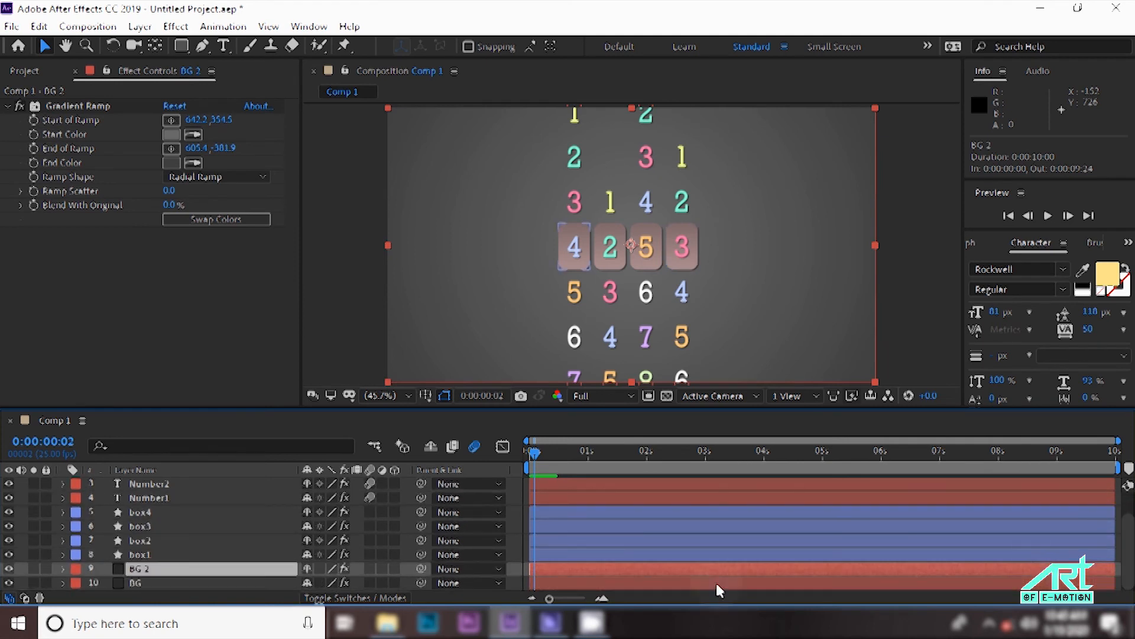
# Move the BG 2 layer to the top of the layer stack and lower its opacity to 21%.
pyautogui.moveTo(233, 571); pyautogui.dragTo(231, 486)
pyautogui.click(158, 488)
pyautogui.press('q')
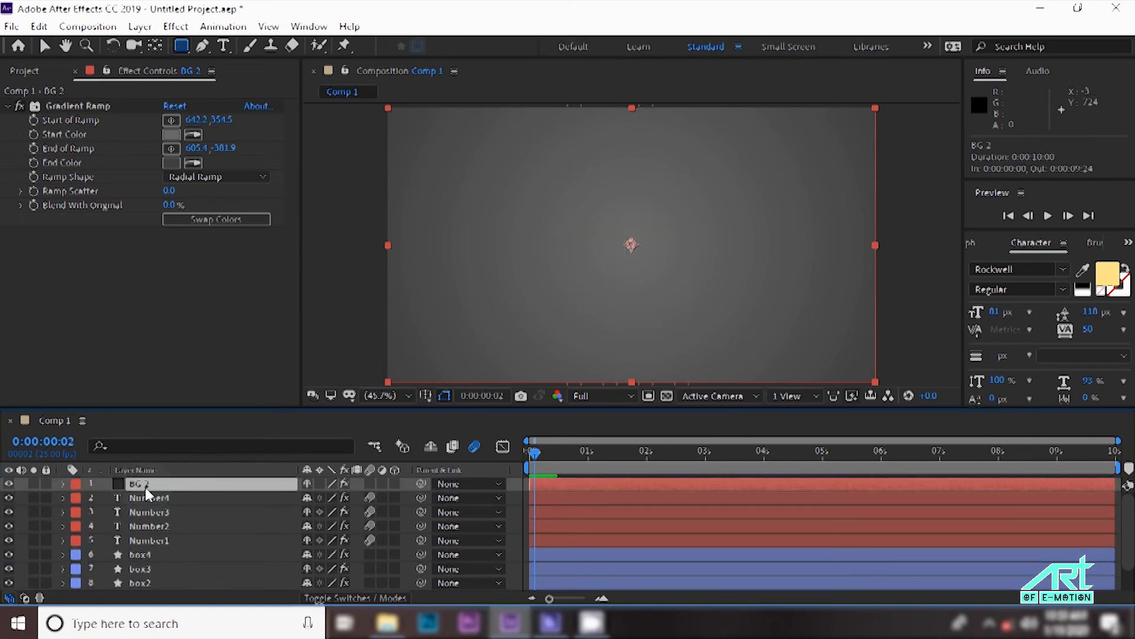
pyautogui.click(63, 485)
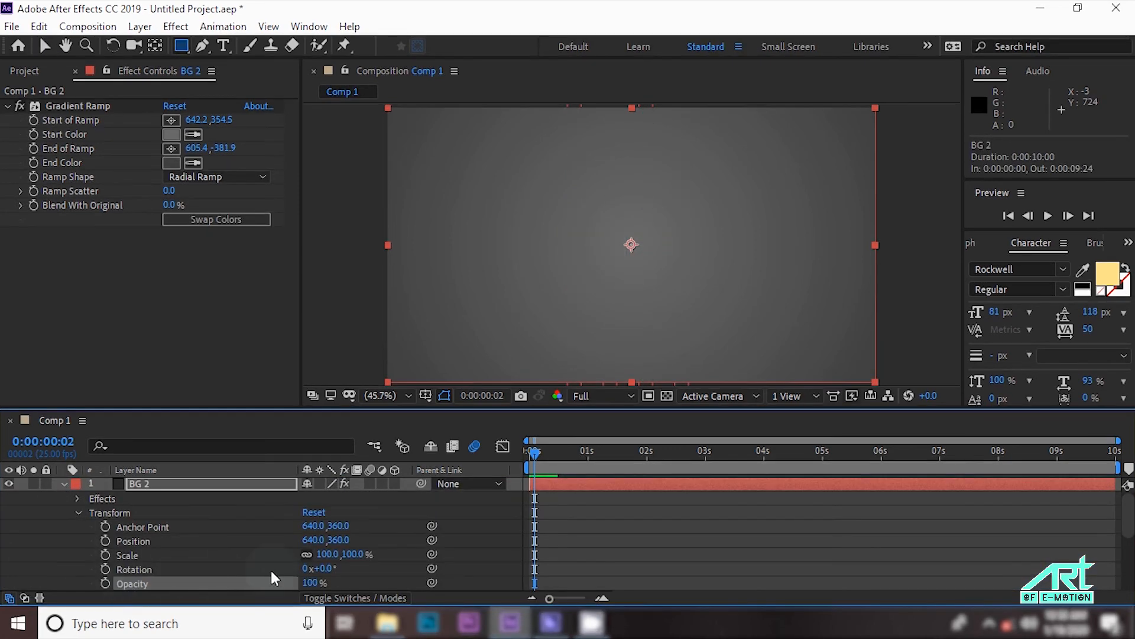
pyautogui.moveTo(312, 584); pyautogui.dragTo(261, 590)
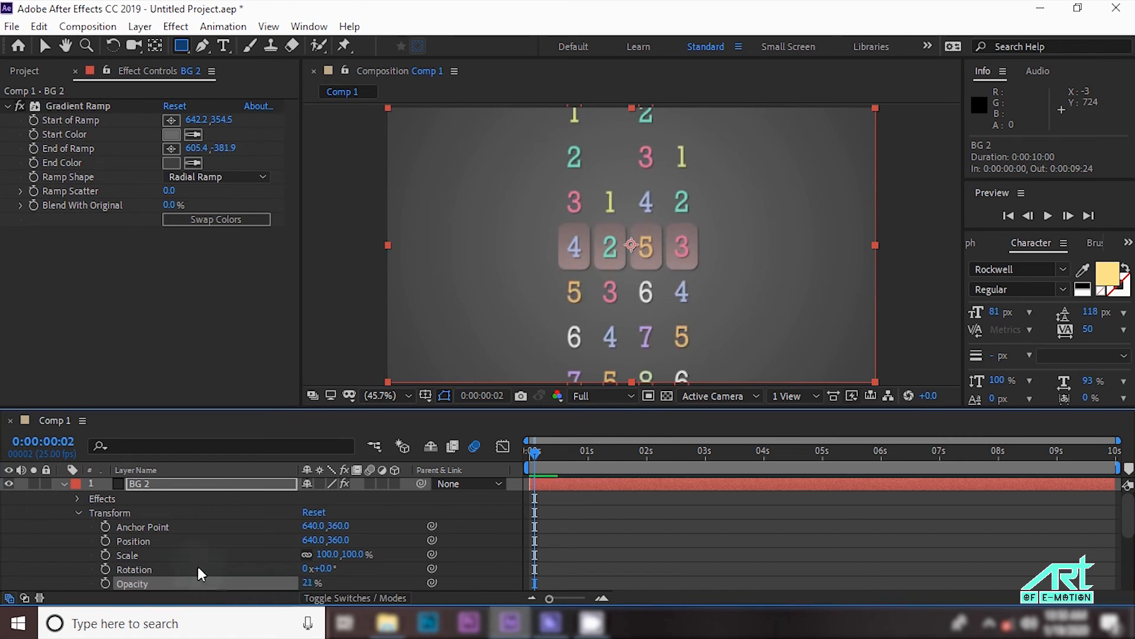
# Draw a rectangular mask on BG 2 closely around the row of four boxes and nudge it slightly down.
pyautogui.click(165, 483)
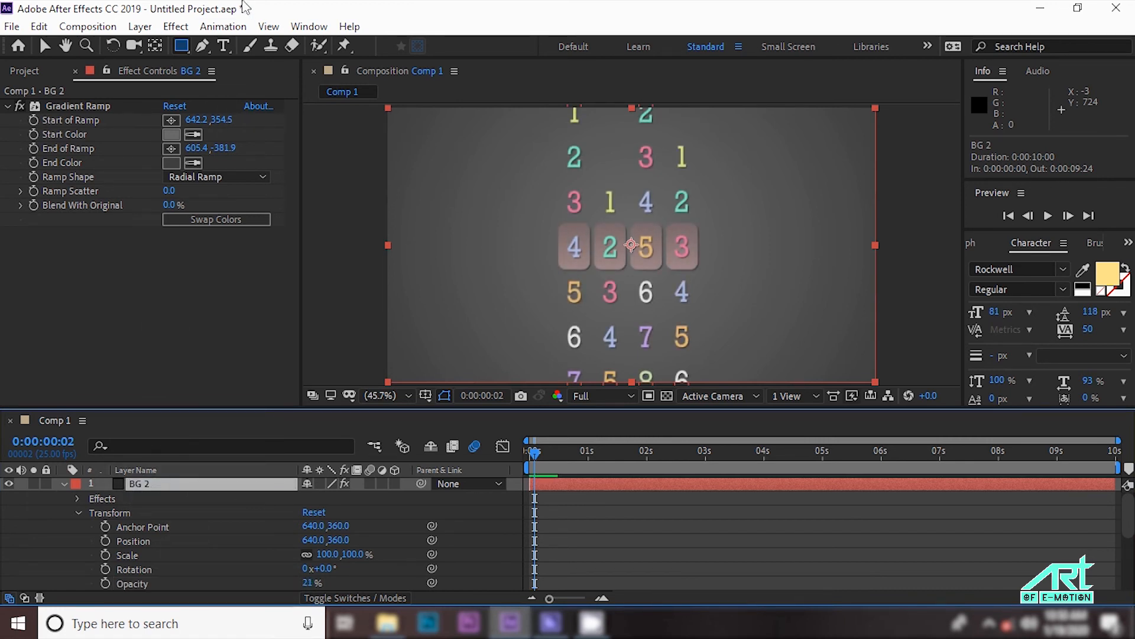
pyautogui.click(185, 47)
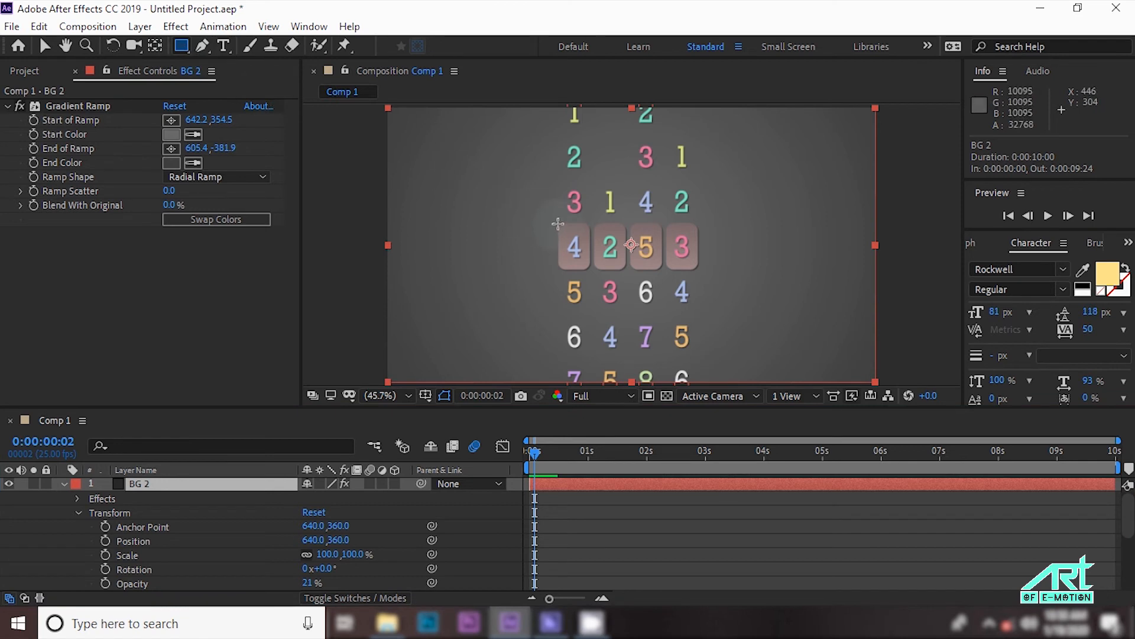
pyautogui.moveTo(556, 223); pyautogui.dragTo(706, 267)
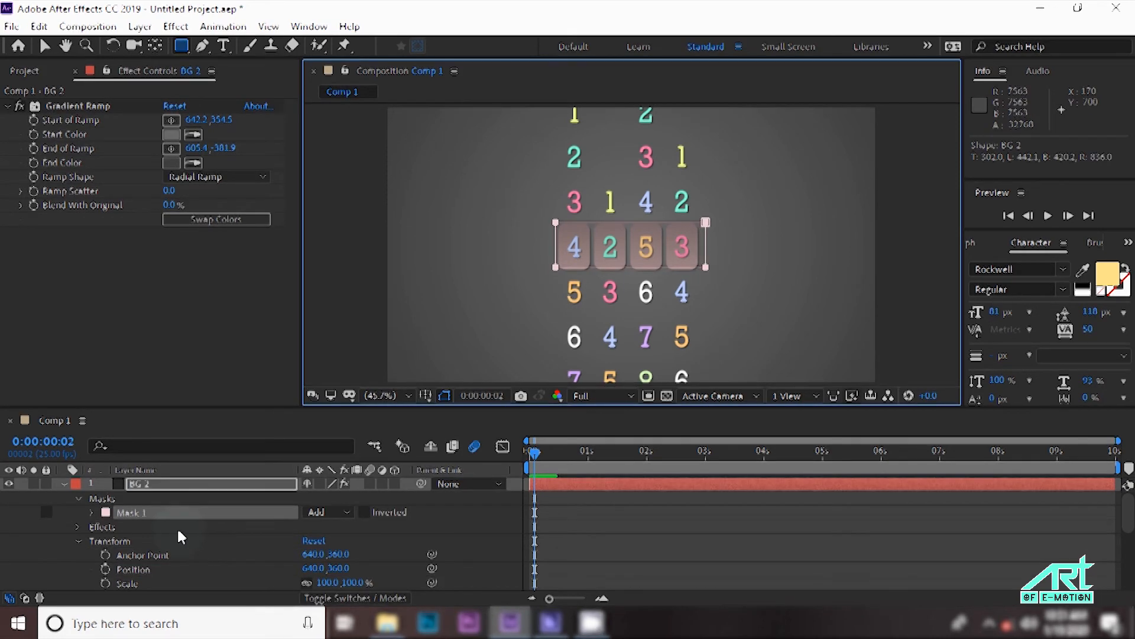
pyautogui.press('Down')
pyautogui.press('Down')
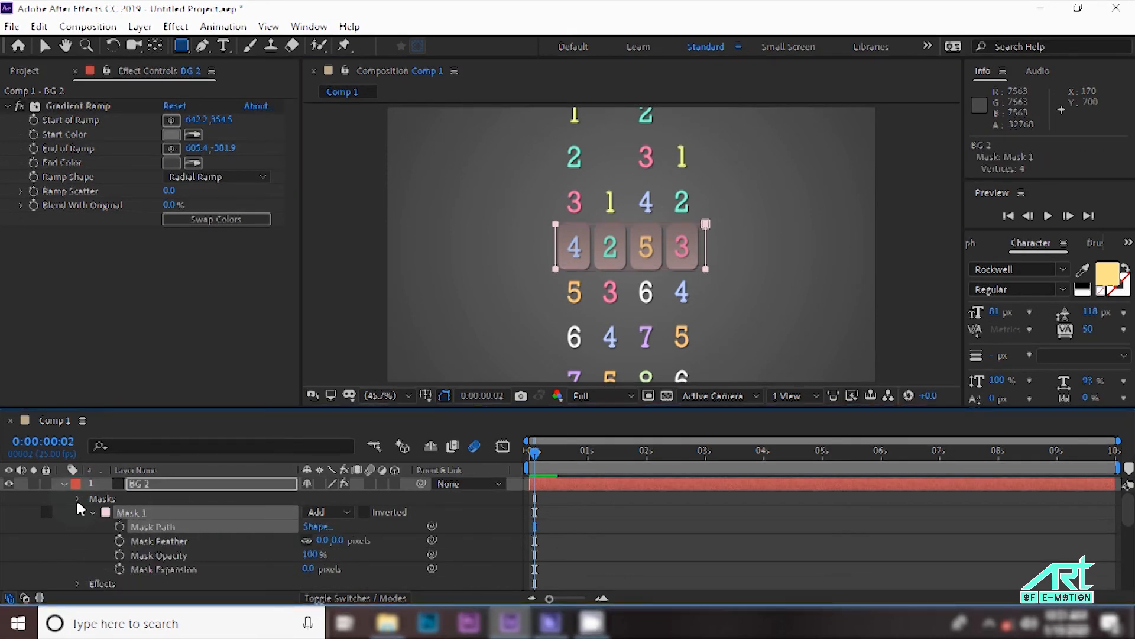
# Set the opacity of the BG 2 layer to 100%.
pyautogui.click(78, 499)
pyautogui.click(78, 527)
pyautogui.click(137, 581)
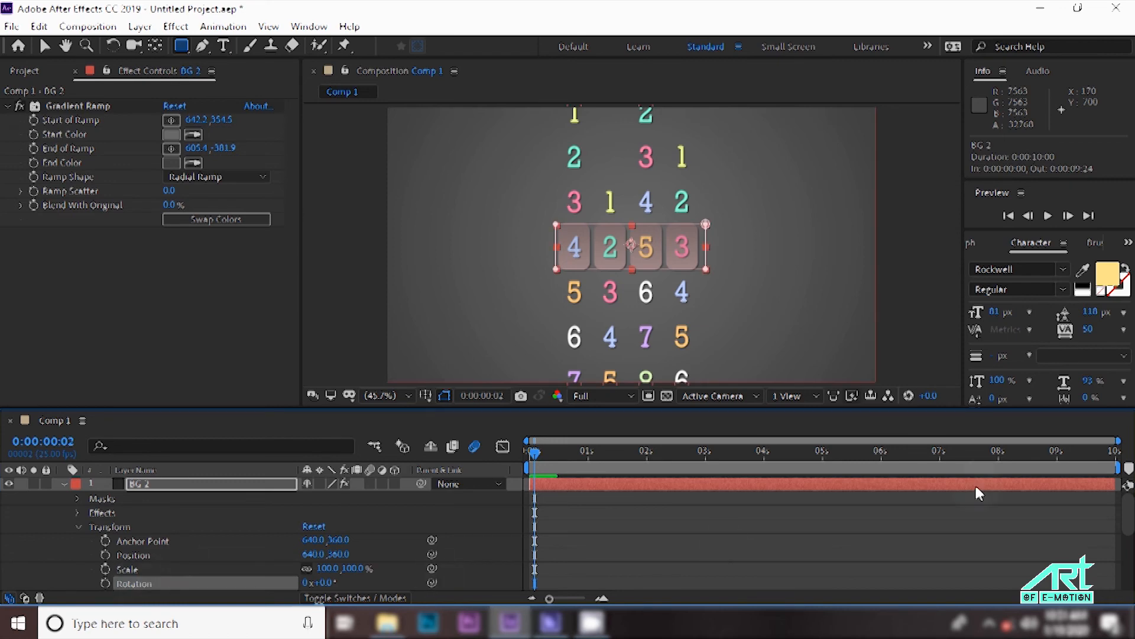
pyautogui.scroll(-3, 1116, 500)
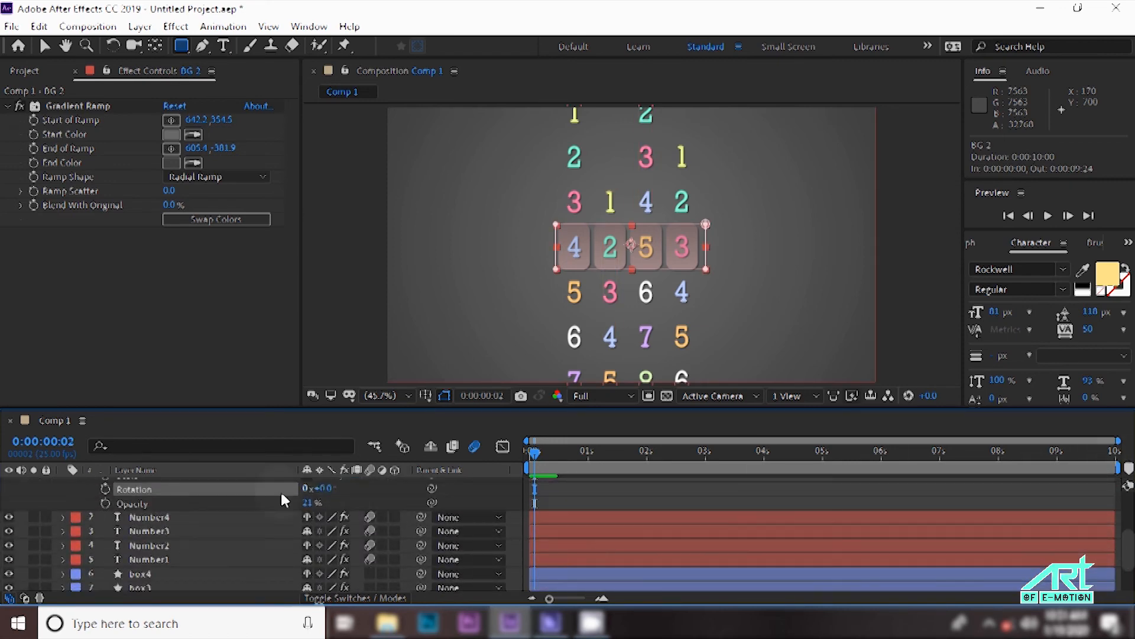
pyautogui.click(161, 503)
pyautogui.moveTo(310, 502); pyautogui.dragTo(475, 510)
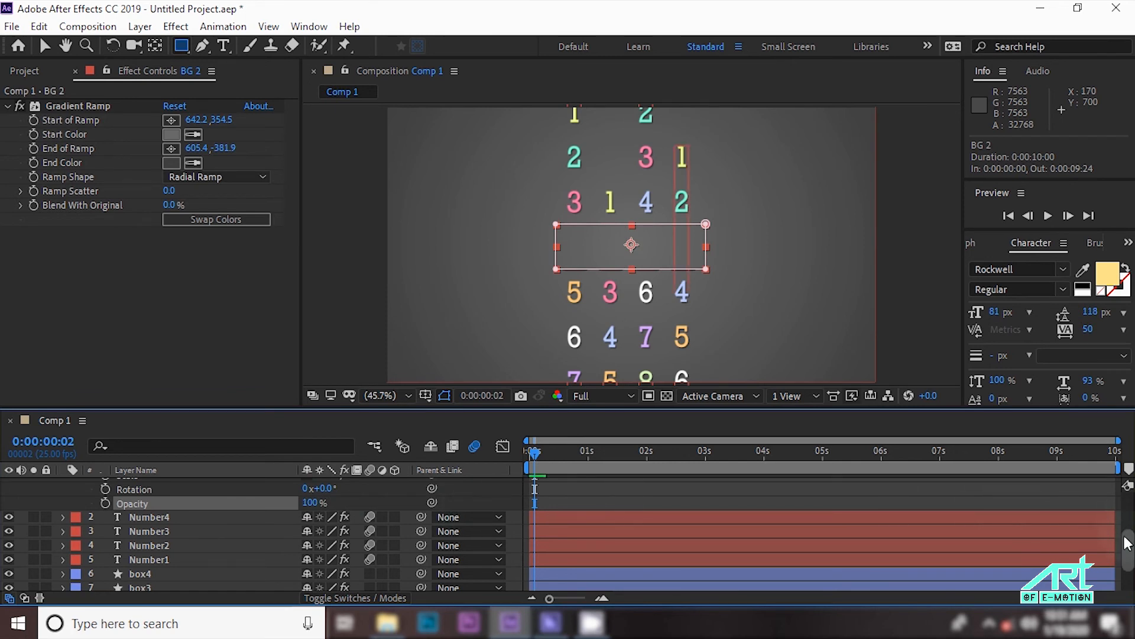
# Invert Mask 1 on BG 2 so that only the area over the four boxes is cut out.
pyautogui.scroll(3, 1127, 543)
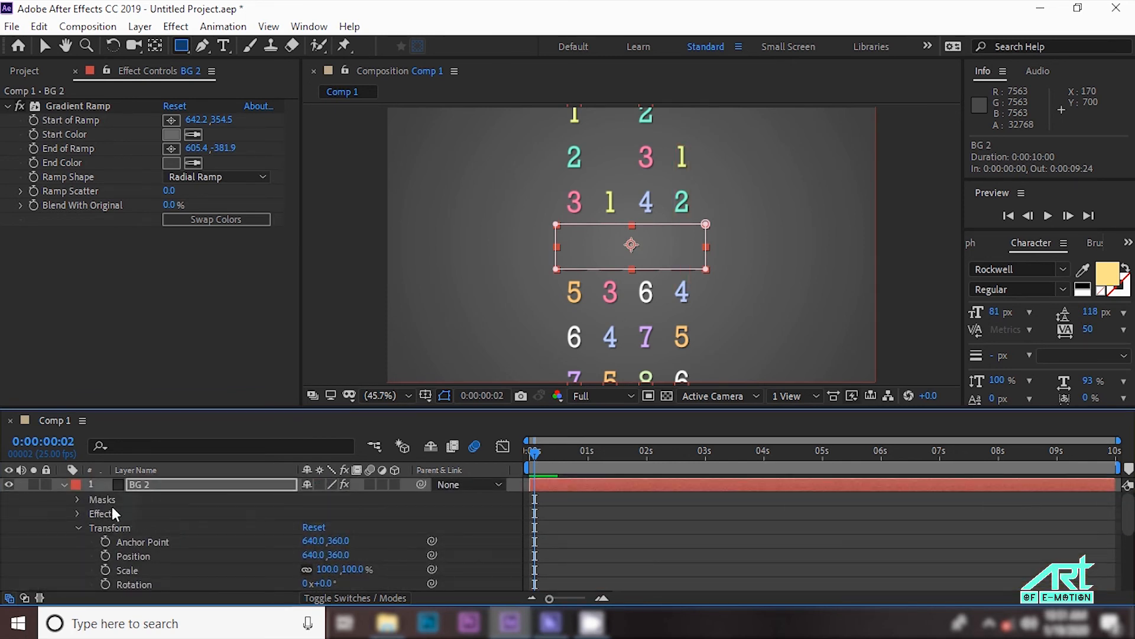
pyautogui.click(87, 497)
pyautogui.click(75, 498)
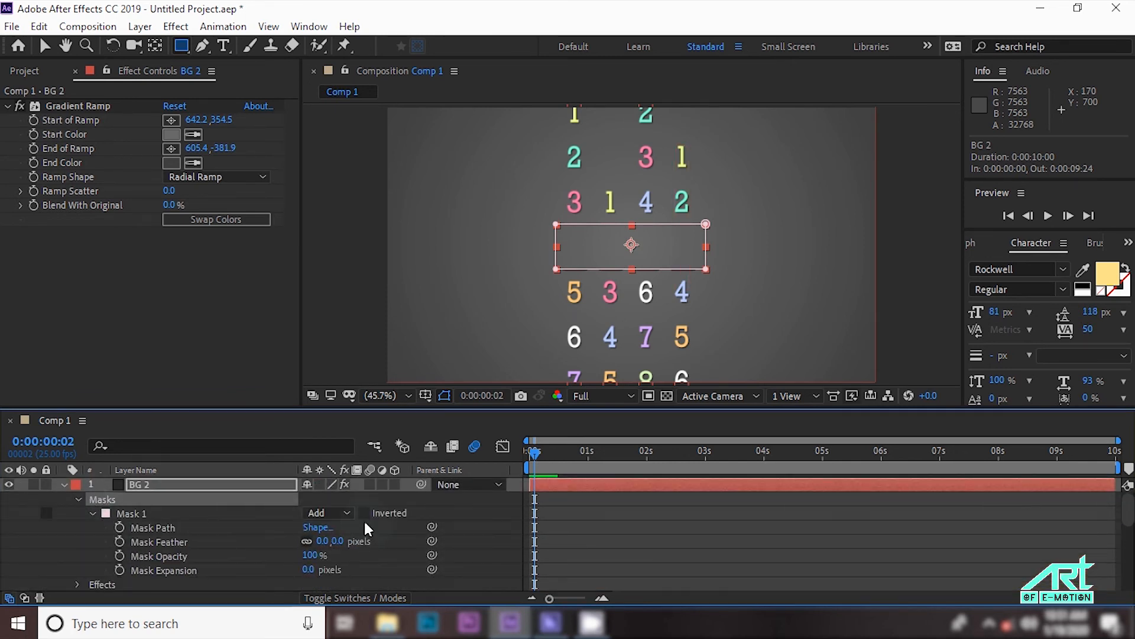
pyautogui.click(385, 514)
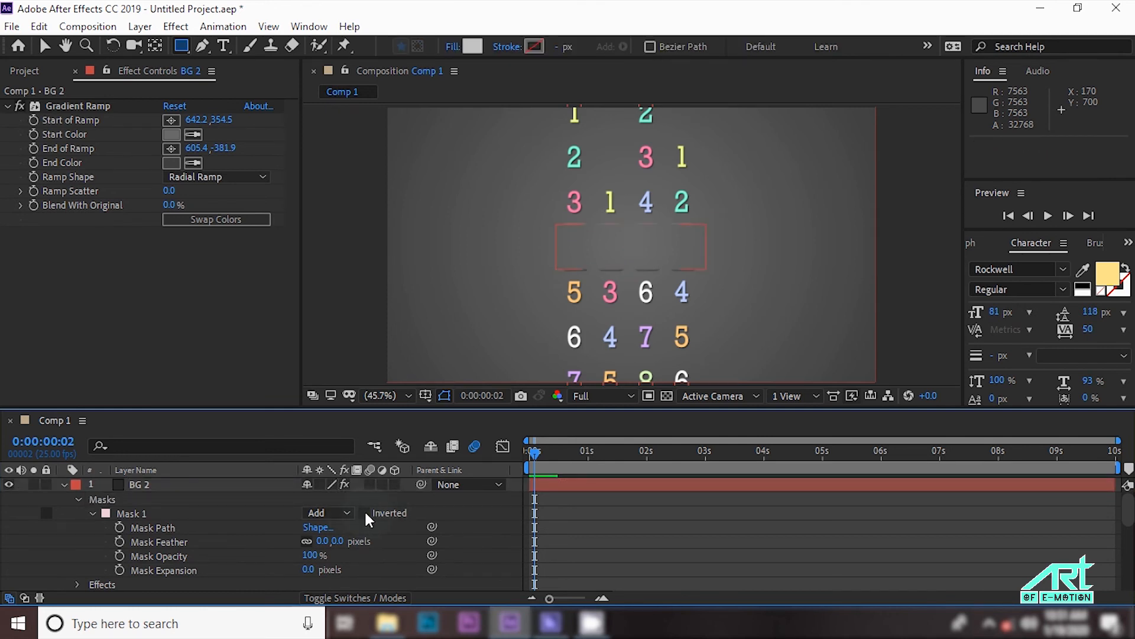
pyautogui.click(365, 512)
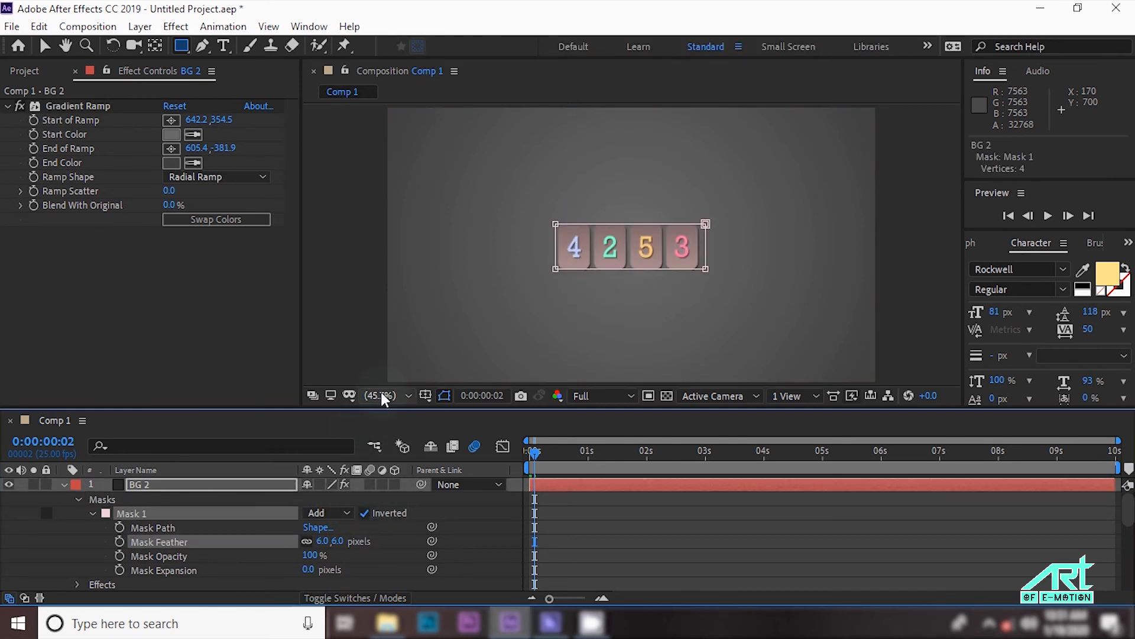
# Preview the masked counter animation at 100% magnification.
pyautogui.click(381, 397)
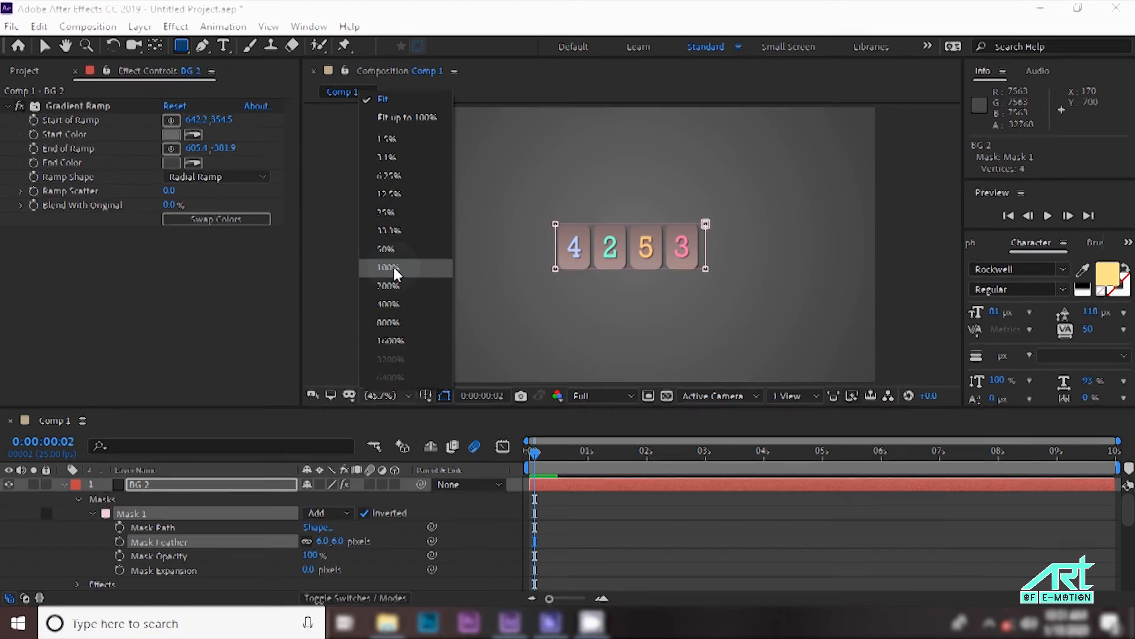
pyautogui.click(393, 265)
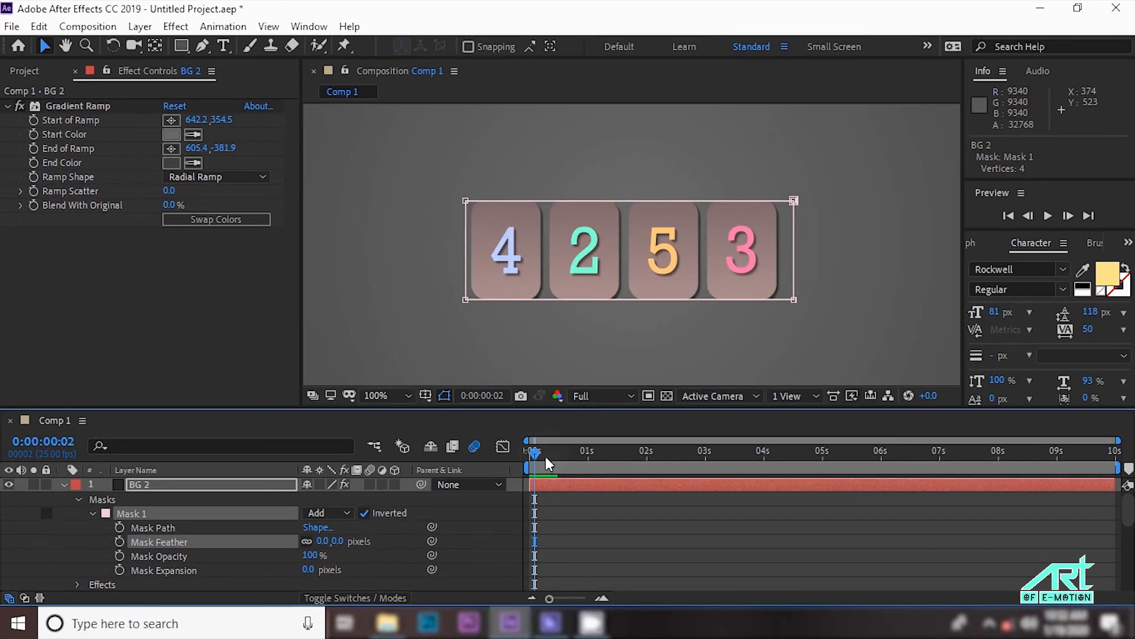
pyautogui.press('space')
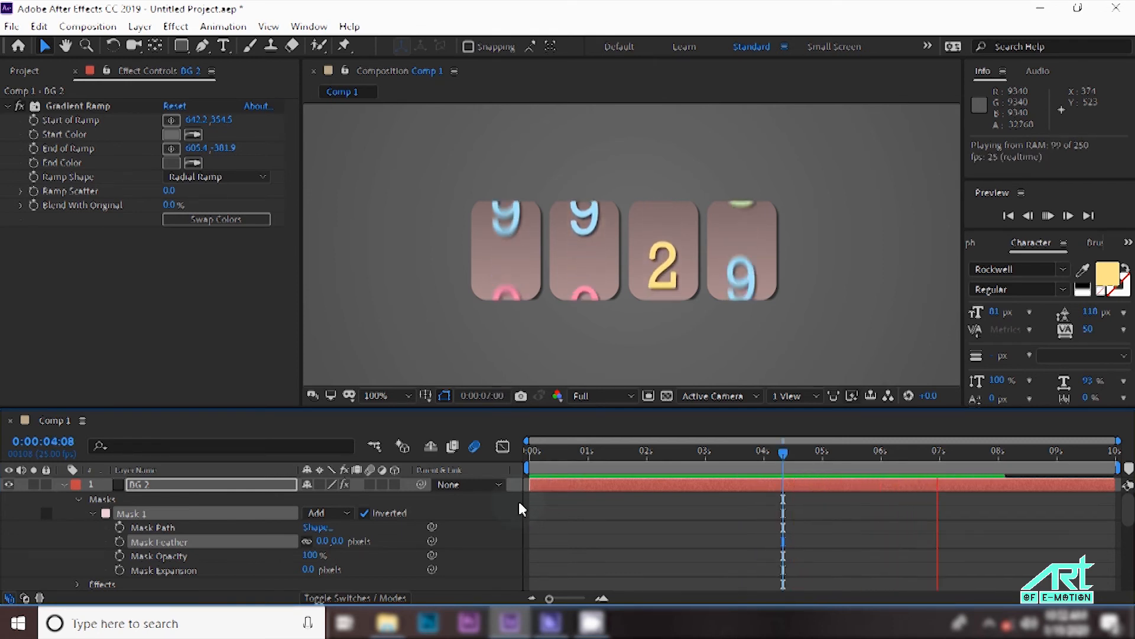
pyautogui.press('space')
# Apply the Bevel Alpha effect to box4 and set its Edge Thickness to 2.20.
pyautogui.click(1128, 242)
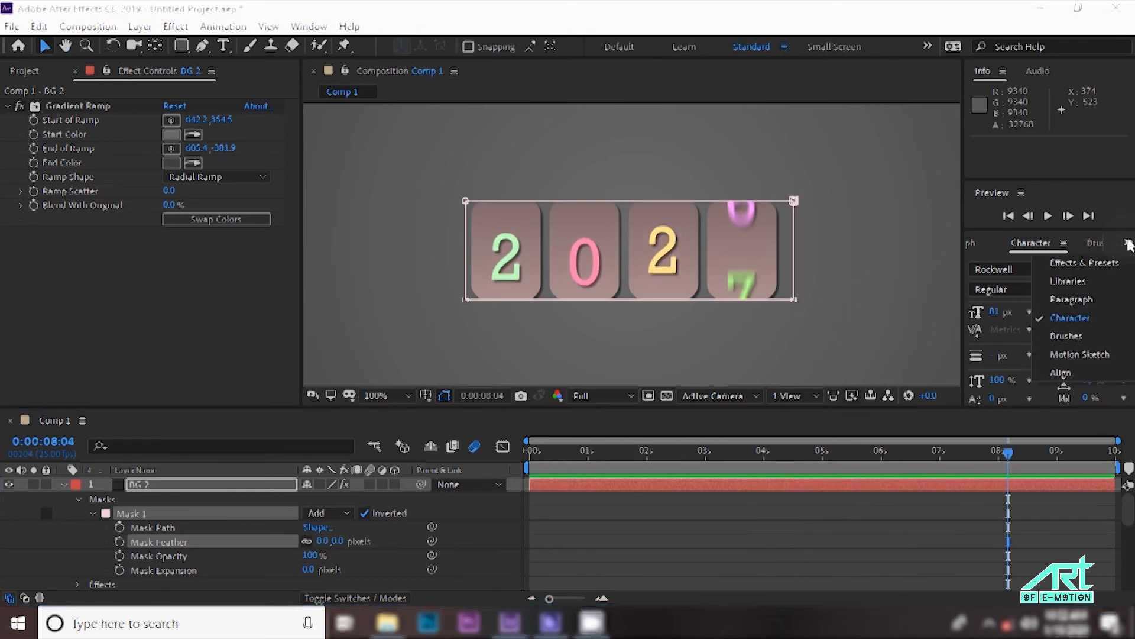
pyautogui.click(1041, 261)
pyautogui.click(992, 266)
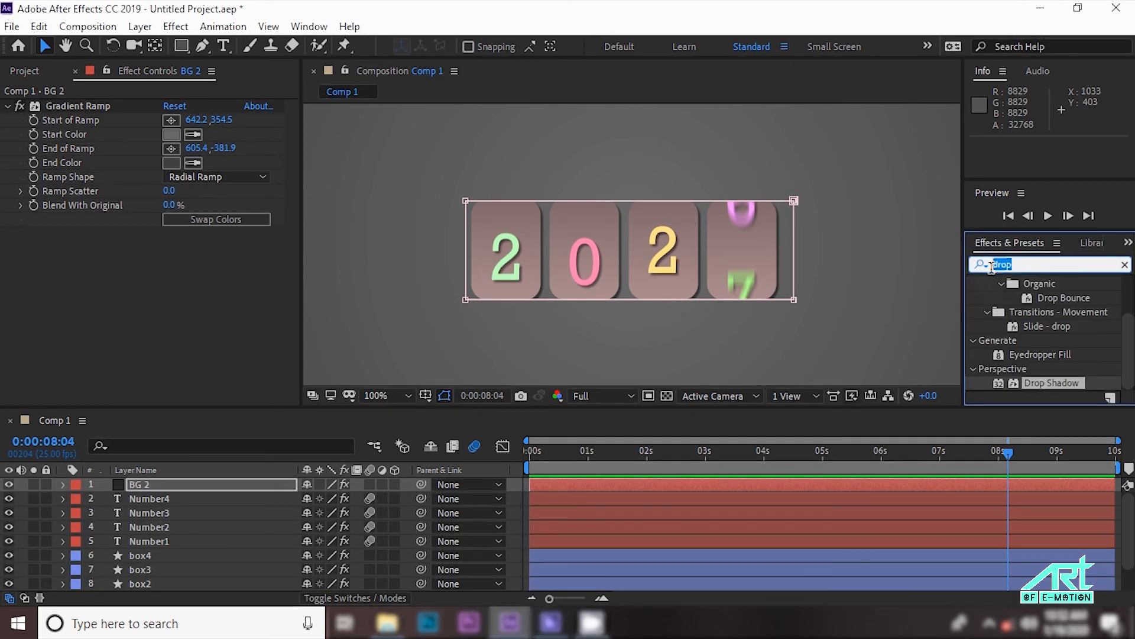
pyautogui.write('alpha')
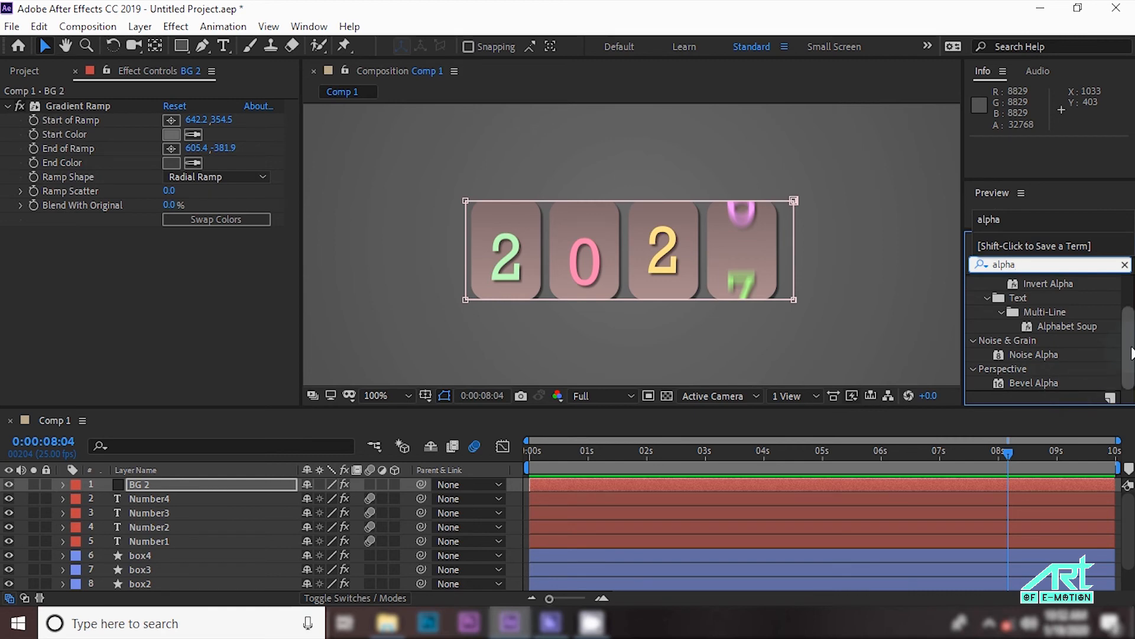
pyautogui.moveTo(1038, 383); pyautogui.dragTo(216, 561)
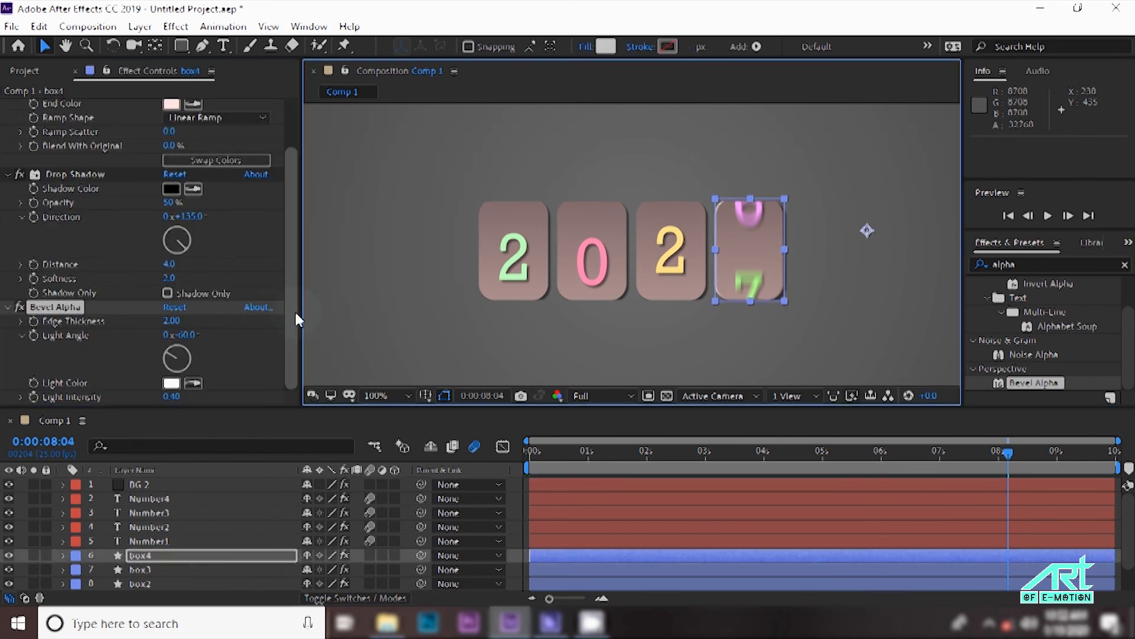
pyautogui.moveTo(171, 326); pyautogui.dragTo(178, 321)
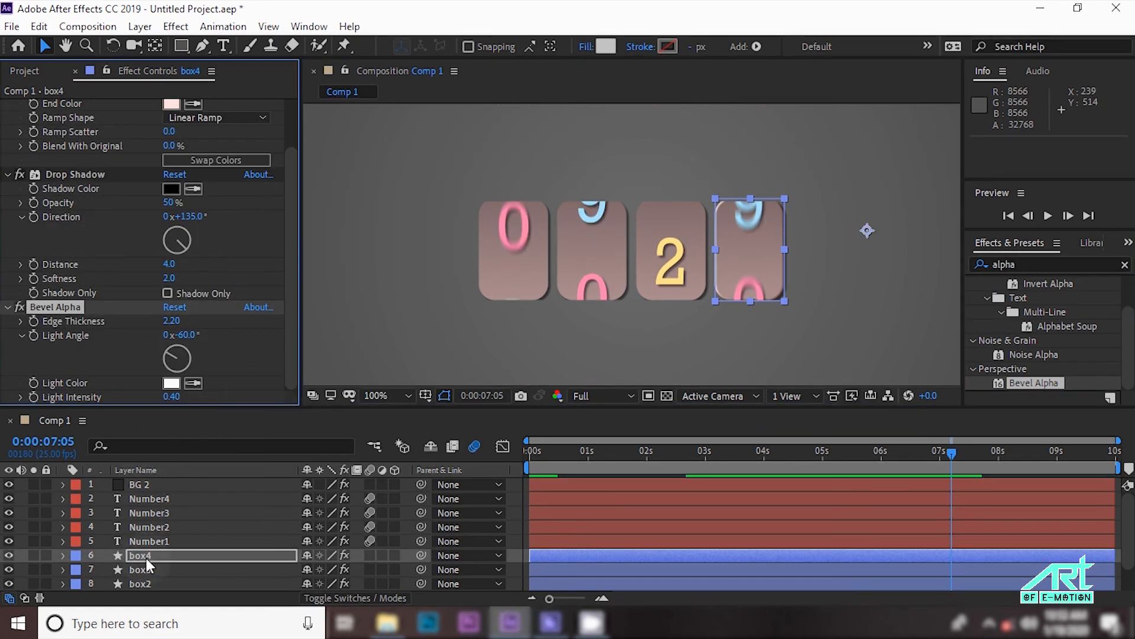
# Copy the Bevel Alpha effect from box4 and paste it onto the box3 layer.
pyautogui.click(146, 558)
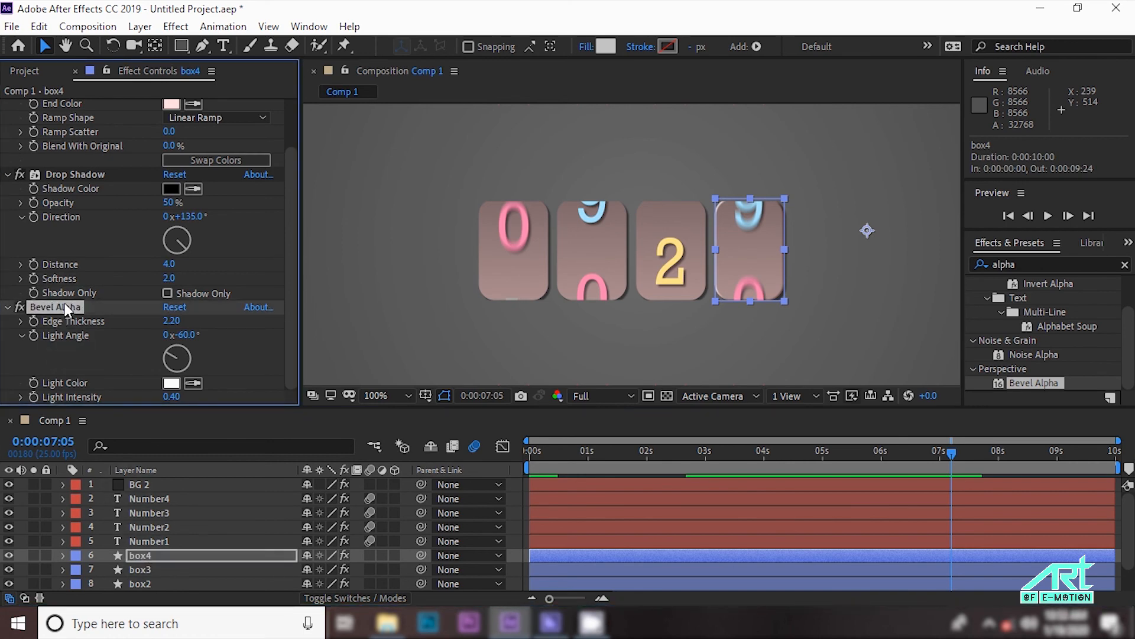
pyautogui.click(39, 26)
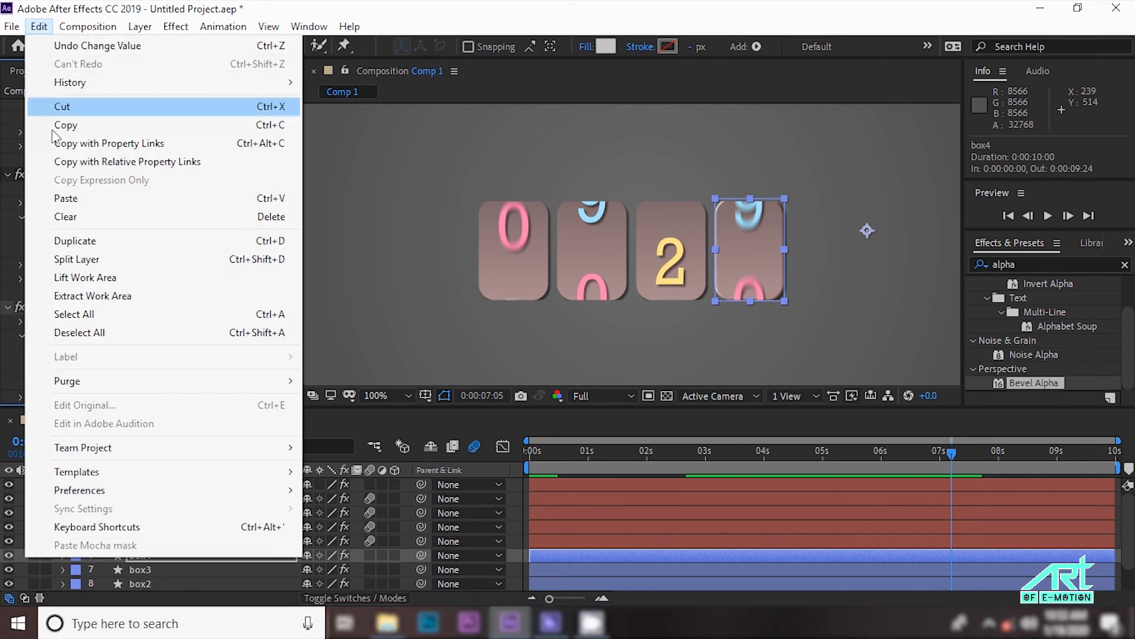
pyautogui.click(71, 125)
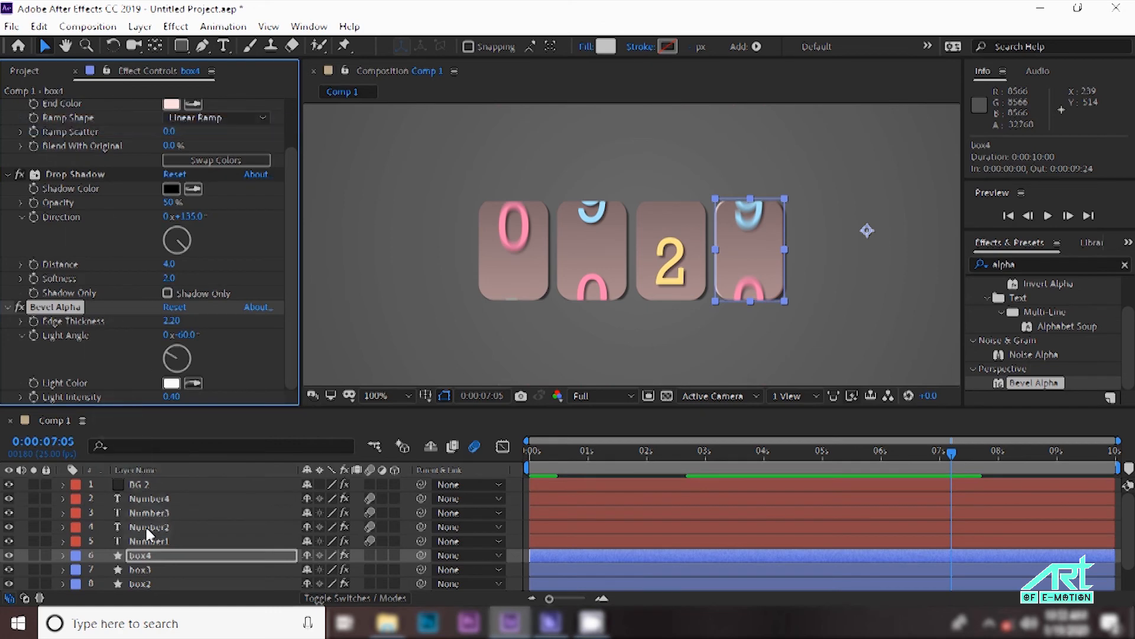
pyautogui.click(149, 570)
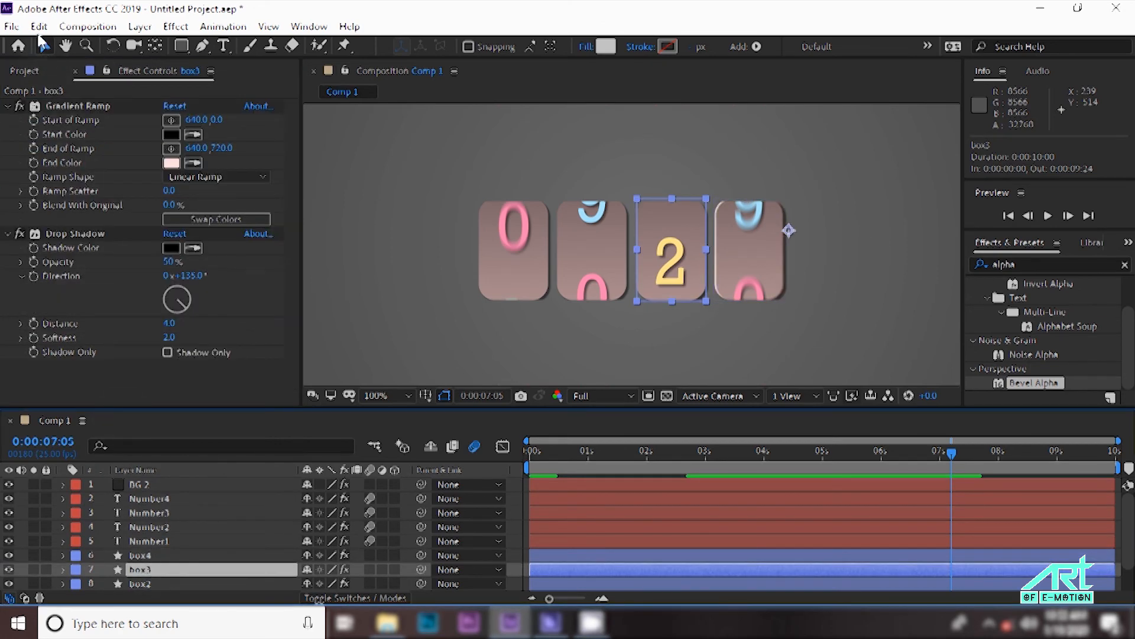
pyautogui.click(39, 26)
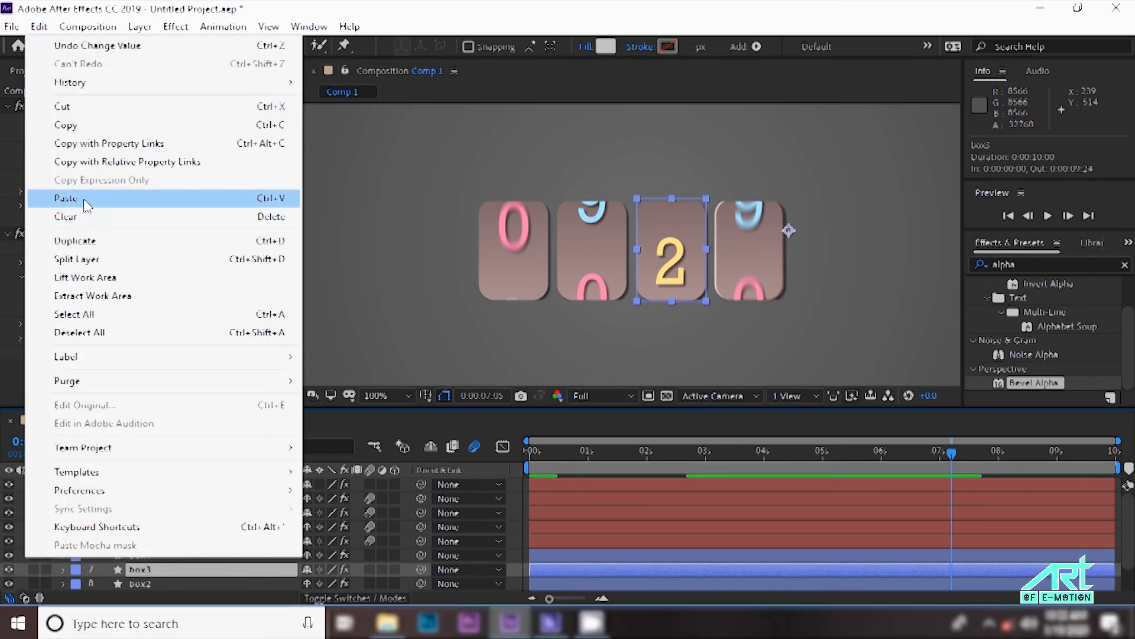
pyautogui.click(86, 199)
# Paste the copied Bevel Alpha effect onto the box2 and box1 layers.
pyautogui.click(150, 582)
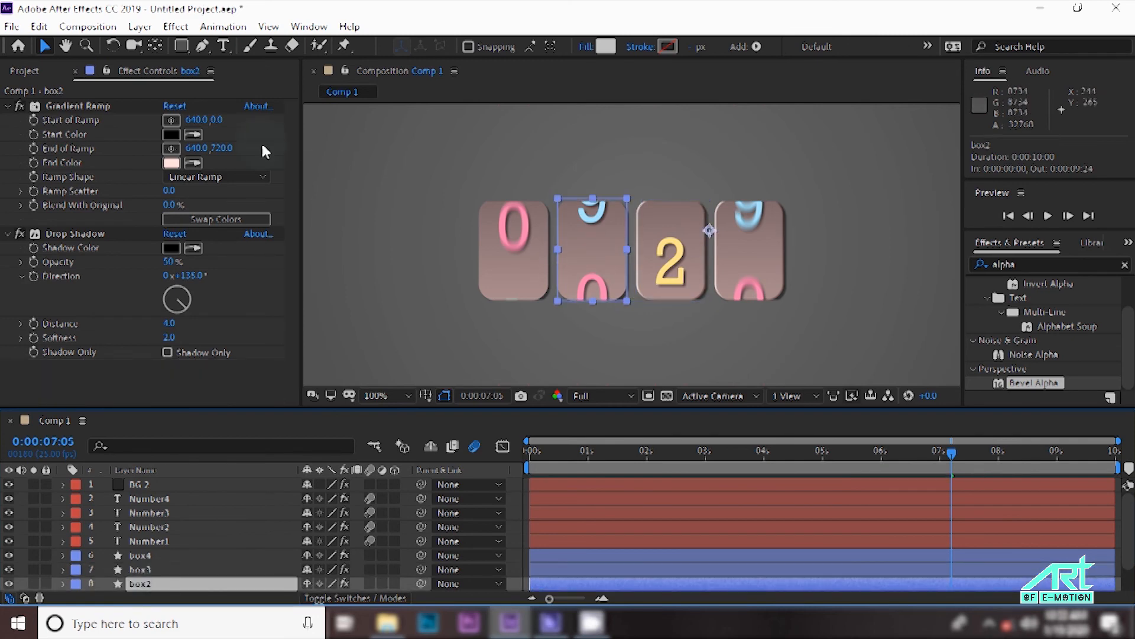
pyautogui.click(39, 26)
pyautogui.click(85, 196)
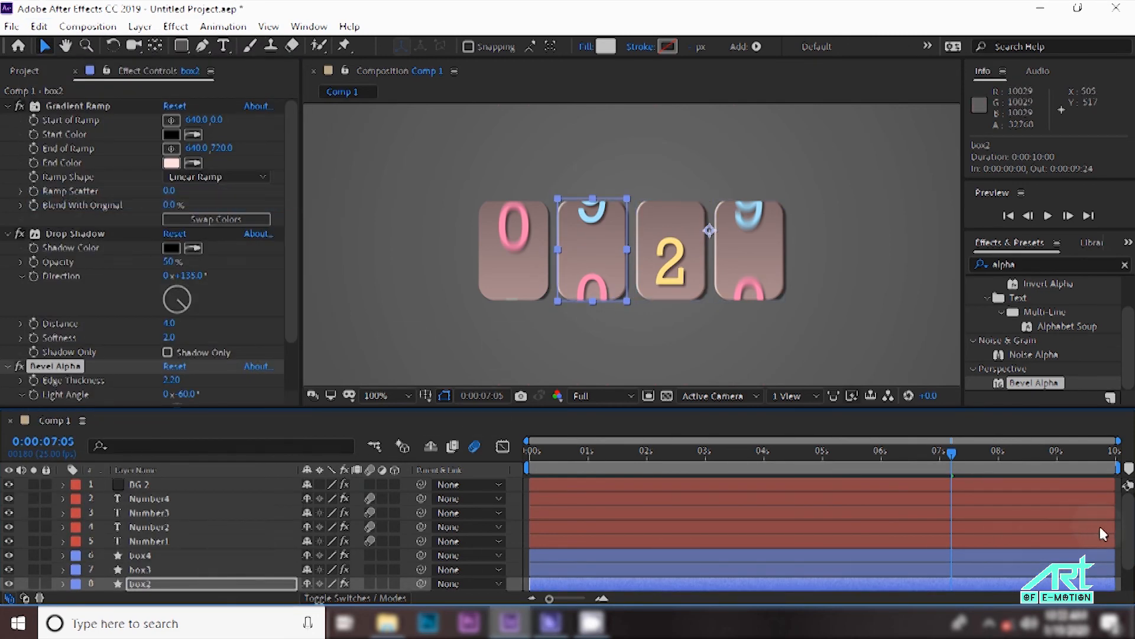
pyautogui.scroll(-1, 1103, 534)
pyautogui.click(141, 568)
pyautogui.click(39, 26)
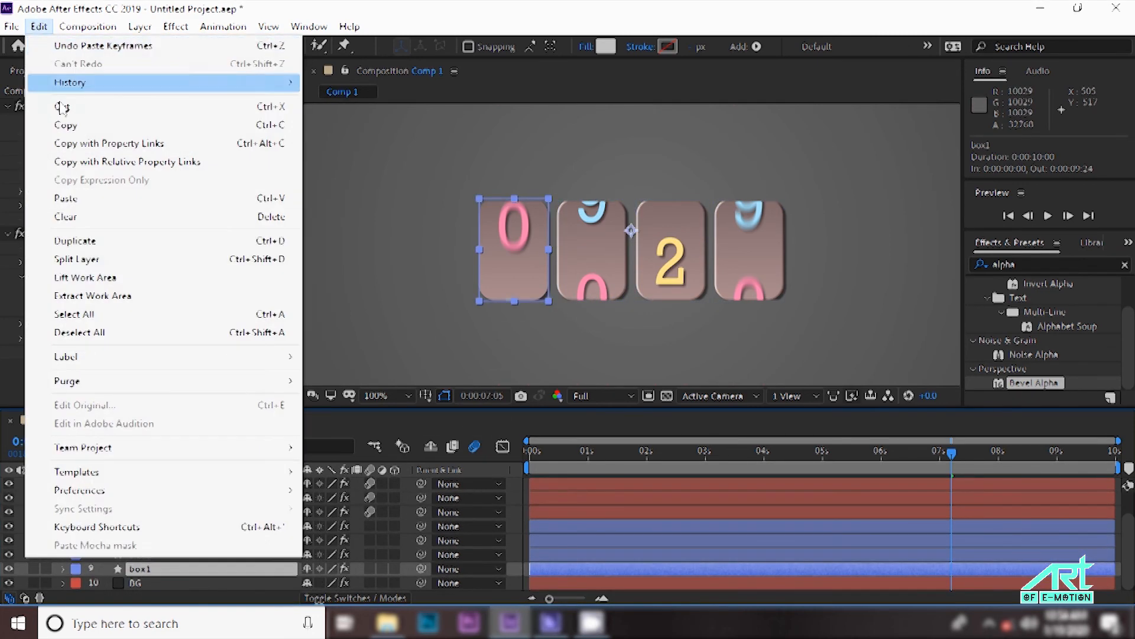
pyautogui.click(76, 201)
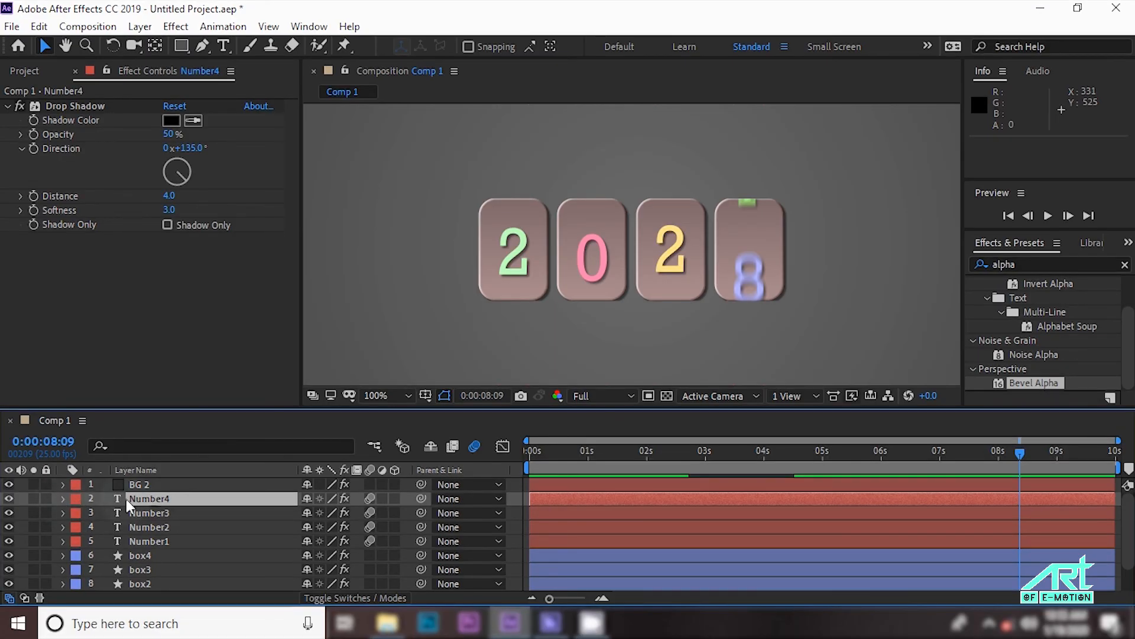
# Search the effects for Glow and try it on the Number4 layer.
pyautogui.click(126, 499)
pyautogui.hotkey('ctrl', 'f')
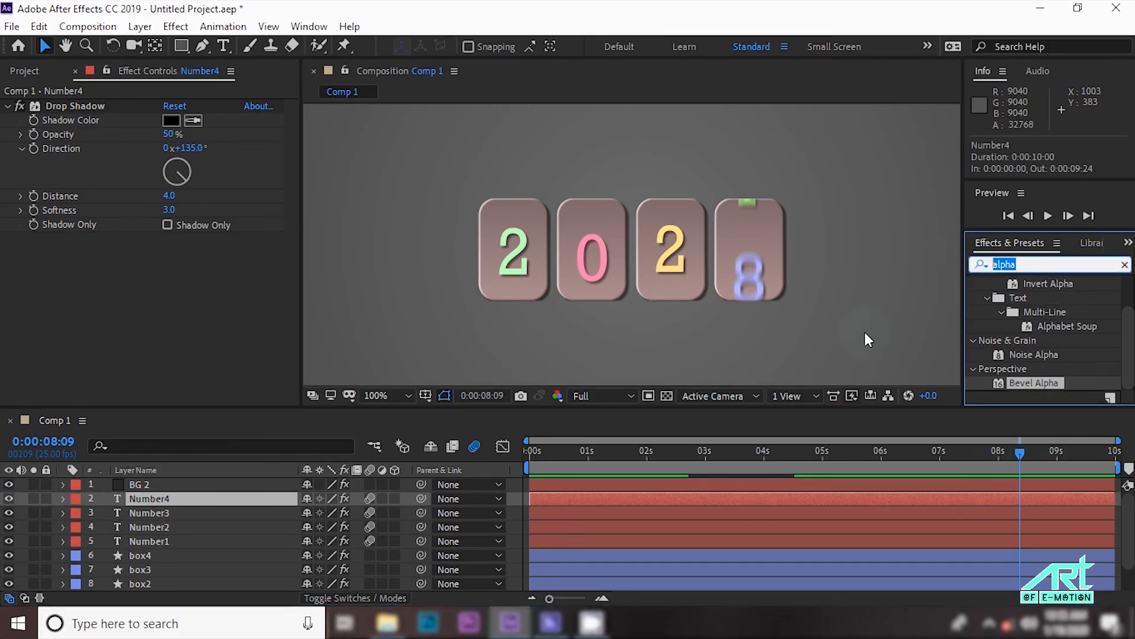
pyautogui.write('glow')
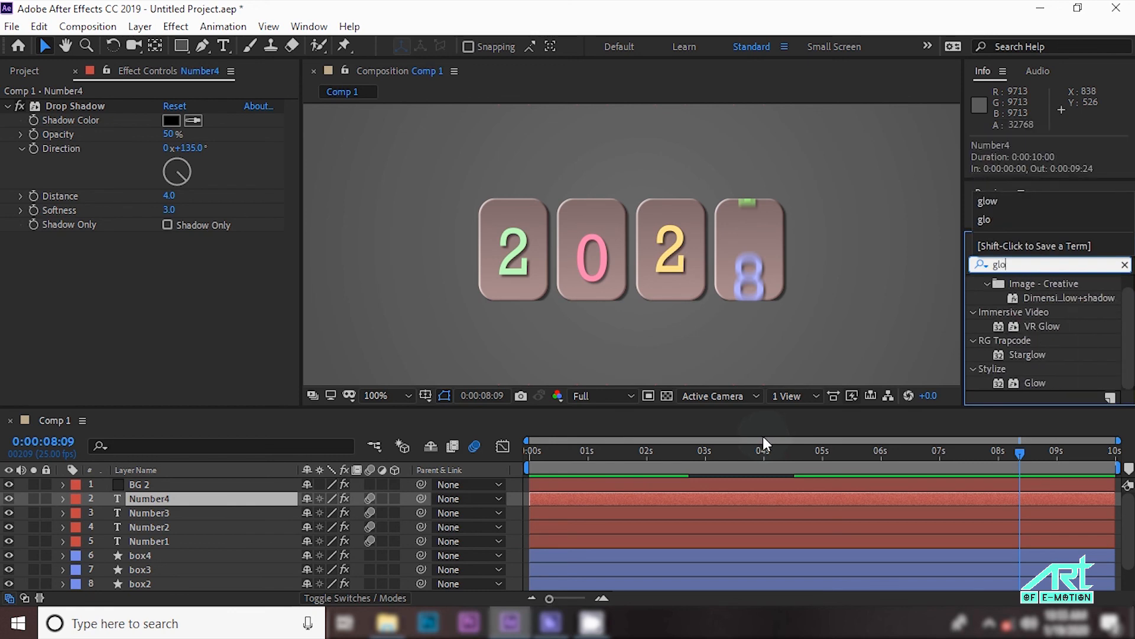
pyautogui.click(1035, 383)
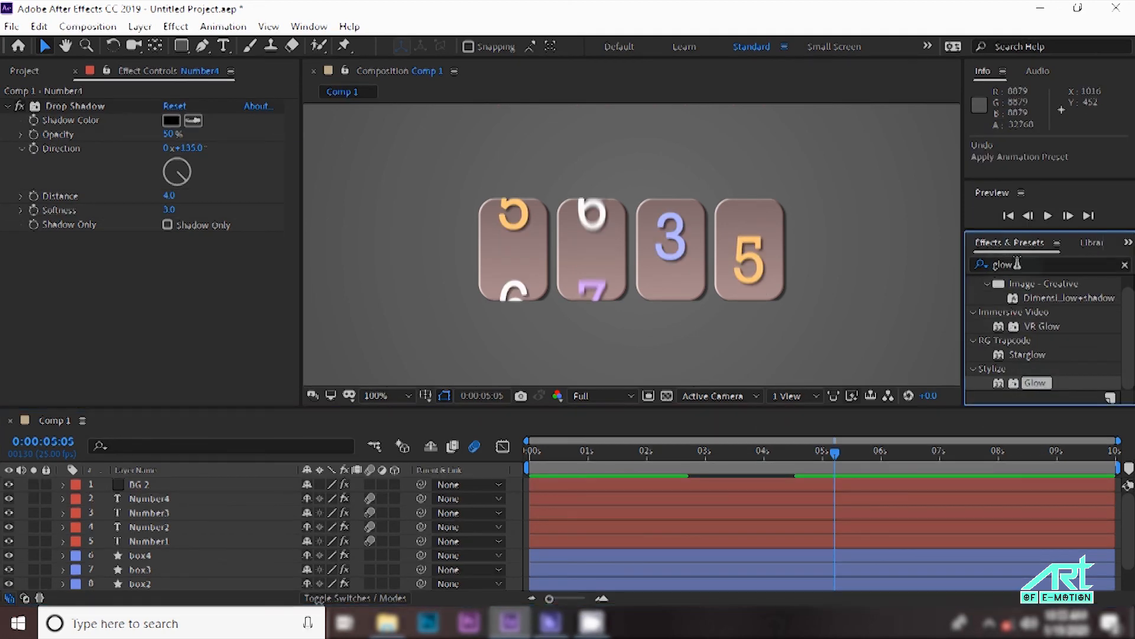
pyautogui.click(1017, 263)
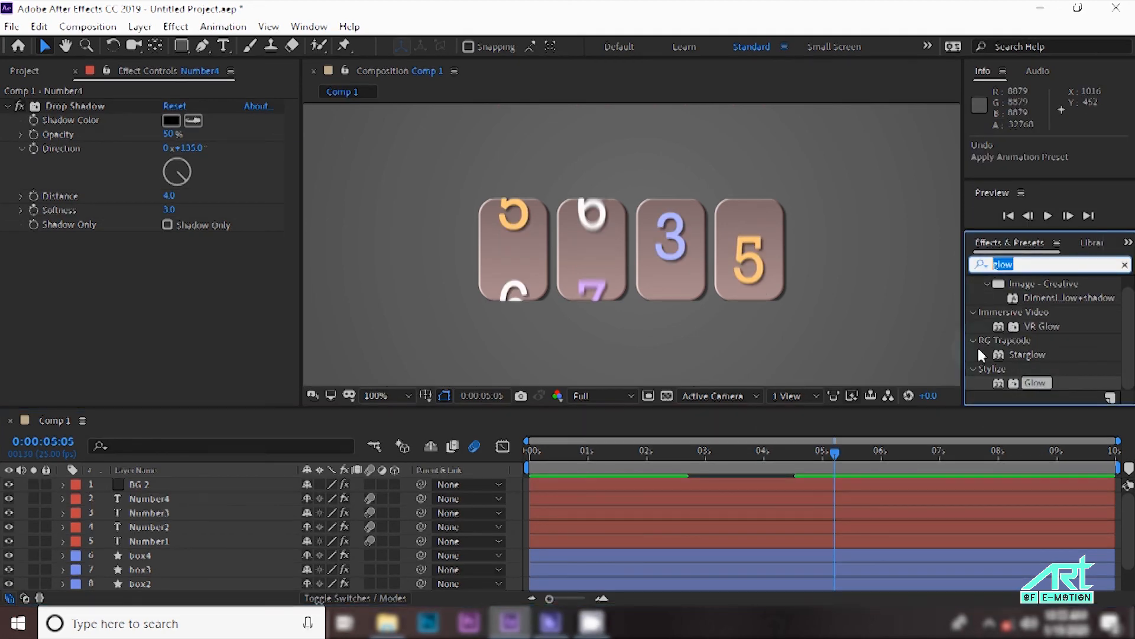
# Apply the Glow effect to the Number4 layer and set its Glow Intensity to 0.8.
pyautogui.moveTo(1044, 383); pyautogui.dragTo(177, 504)
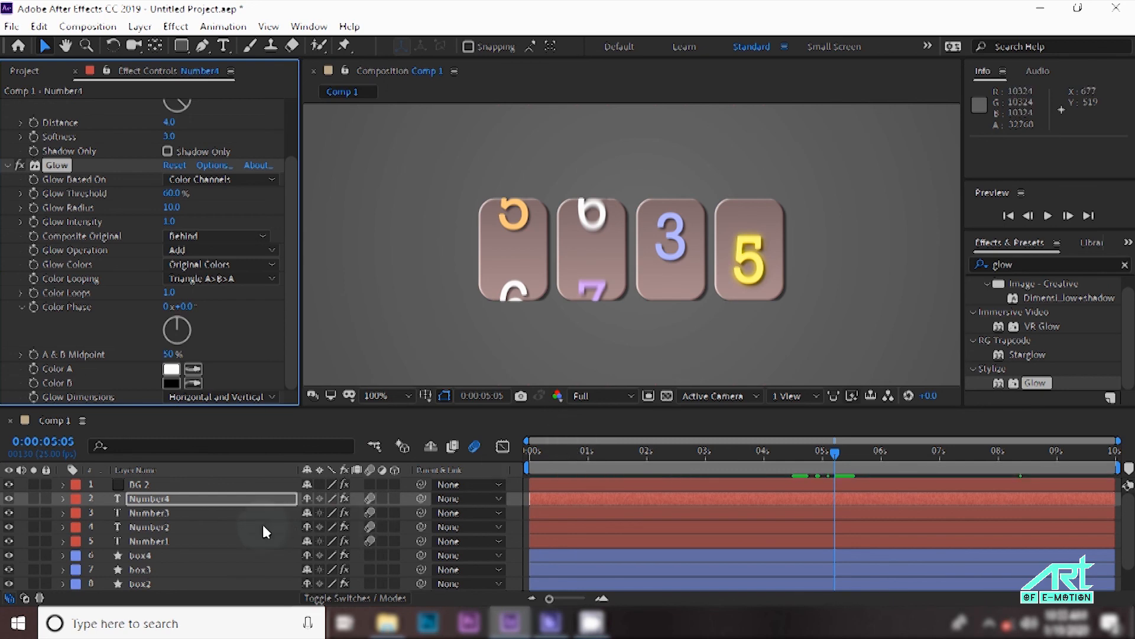
pyautogui.click(237, 499)
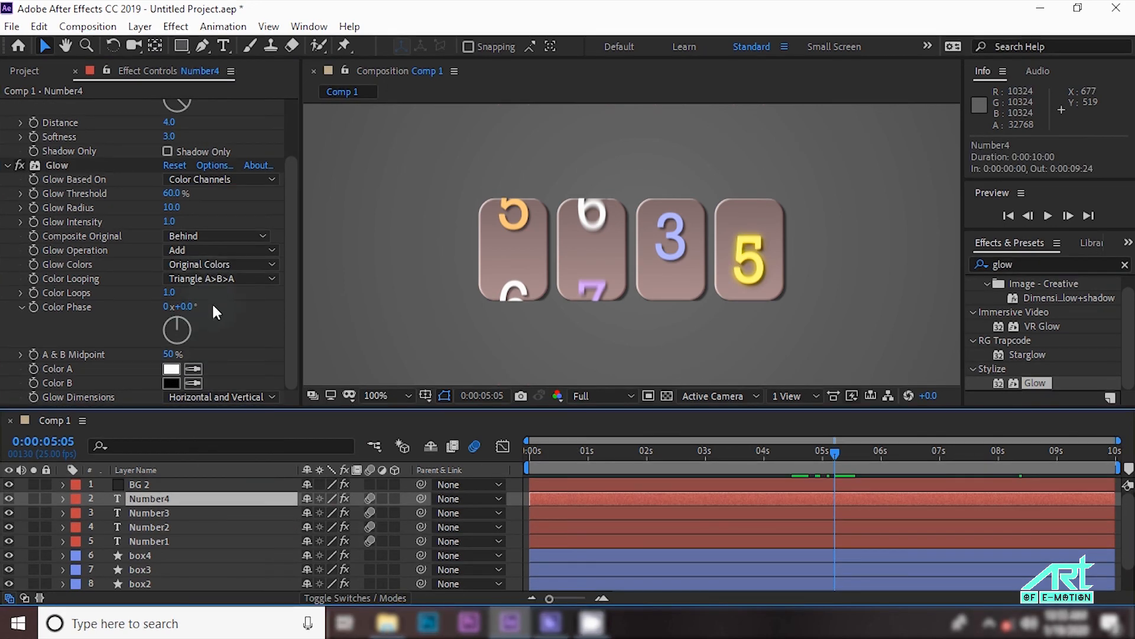
pyautogui.click(170, 221)
pyautogui.write('0.2')
pyautogui.write('8')
pyautogui.click(215, 221)
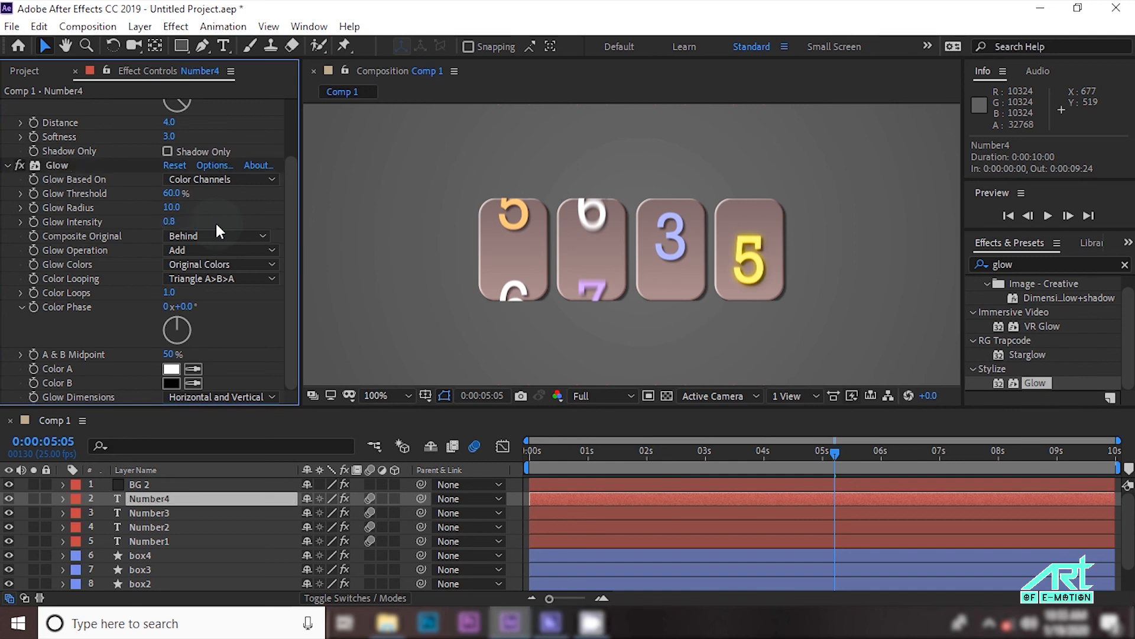
# Copy the Glow effect from Number4 and paste it onto the Number3 layer.
pyautogui.click(57, 165)
pyautogui.click(39, 26)
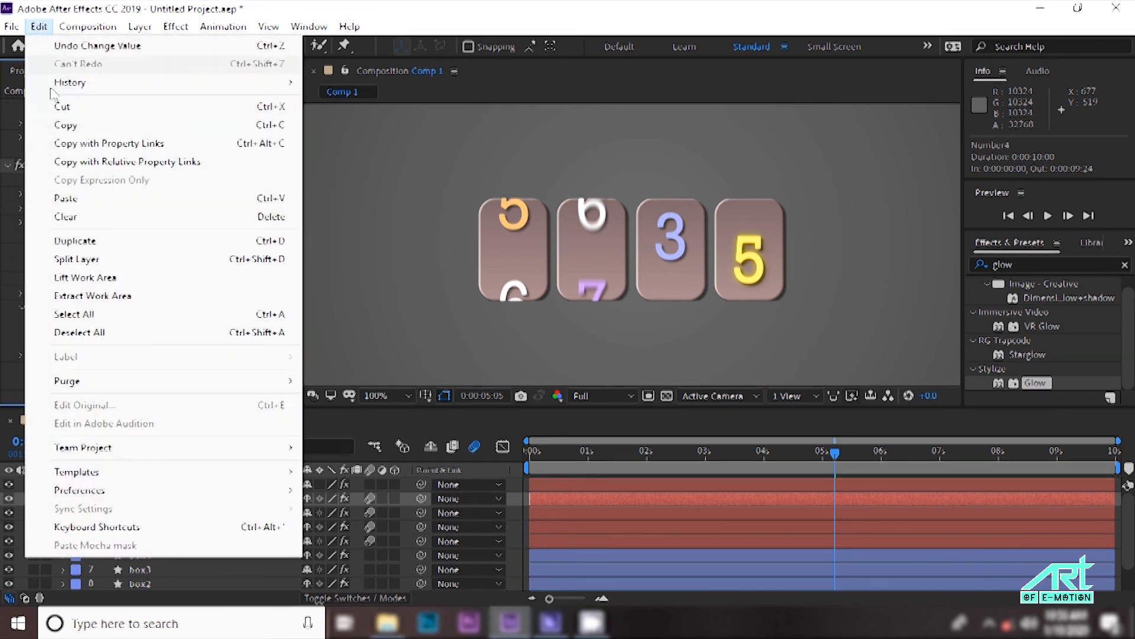
pyautogui.click(62, 125)
pyautogui.click(146, 512)
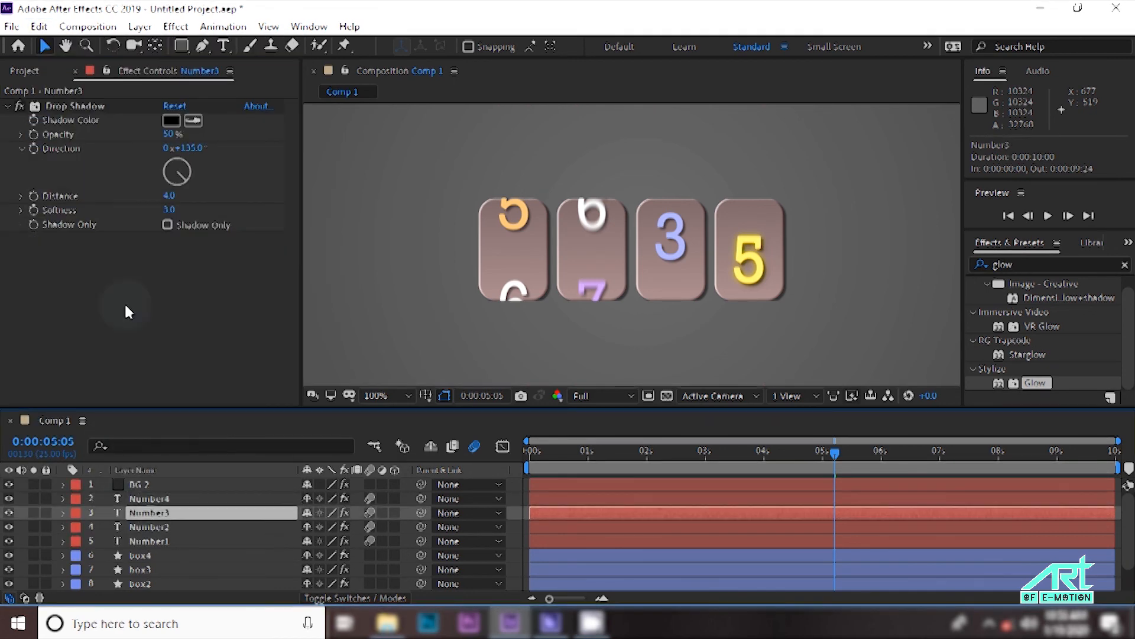
pyautogui.click(39, 26)
pyautogui.click(63, 201)
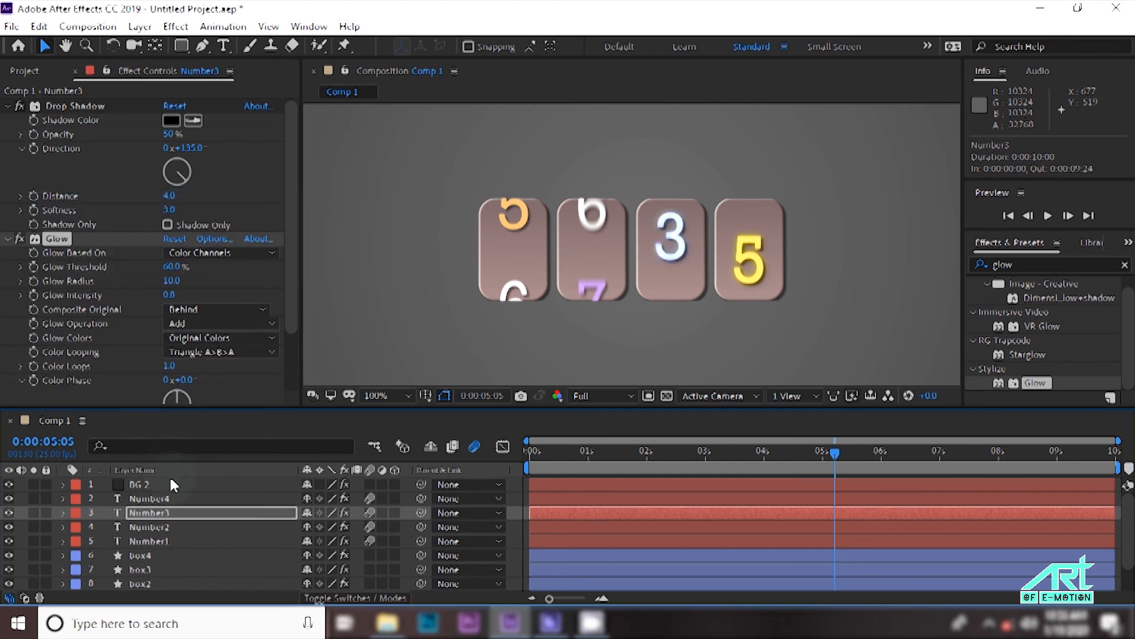
# Paste the copied Glow effect onto the Number2 and Number1 layers and preview the animation.
pyautogui.click(179, 527)
pyautogui.click(47, 30)
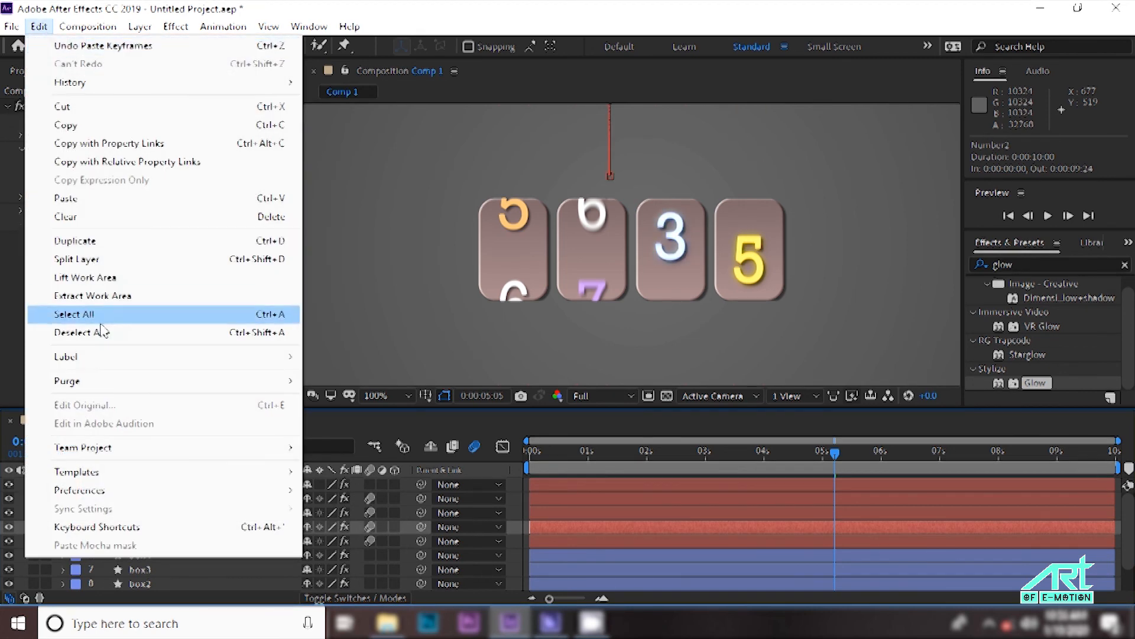
pyautogui.click(62, 200)
pyautogui.click(165, 537)
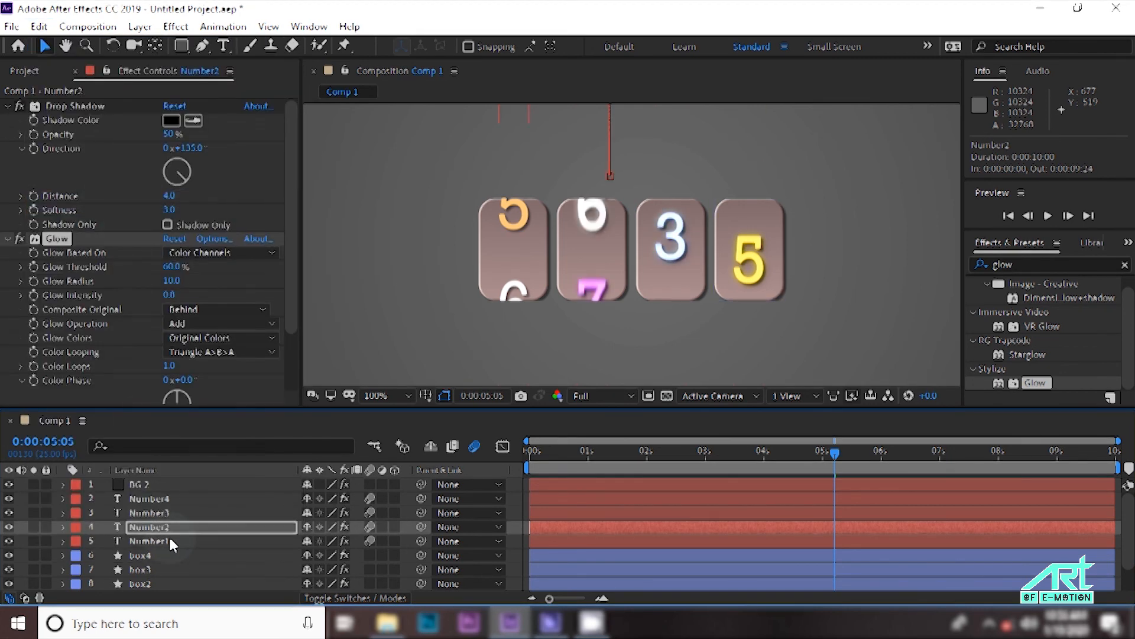
pyautogui.click(40, 29)
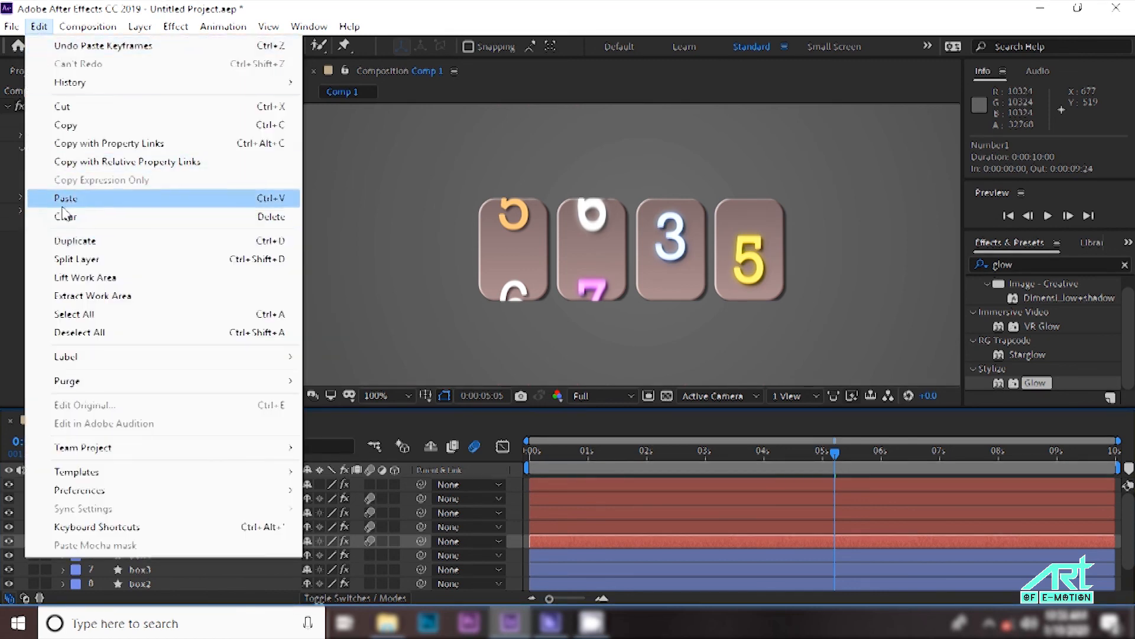
pyautogui.click(64, 199)
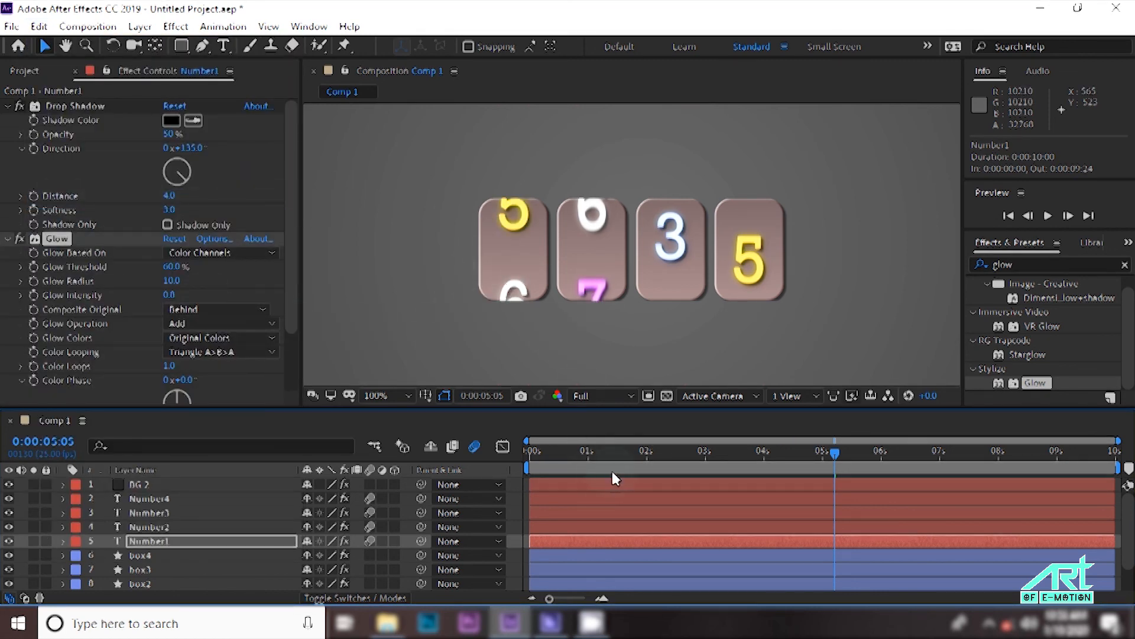
pyautogui.press('space')
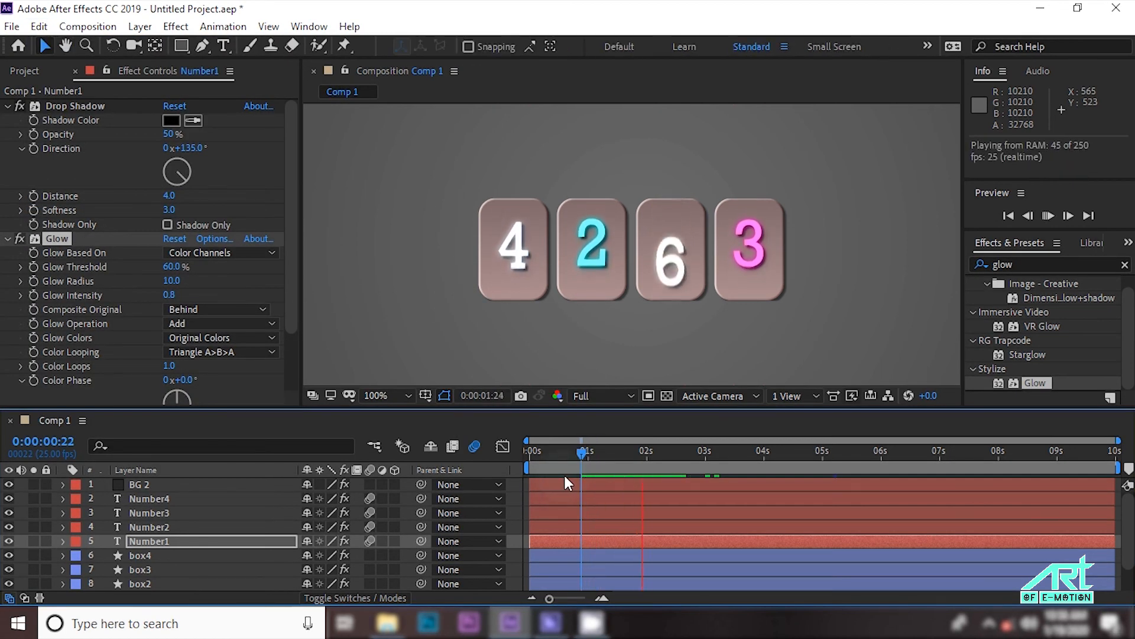